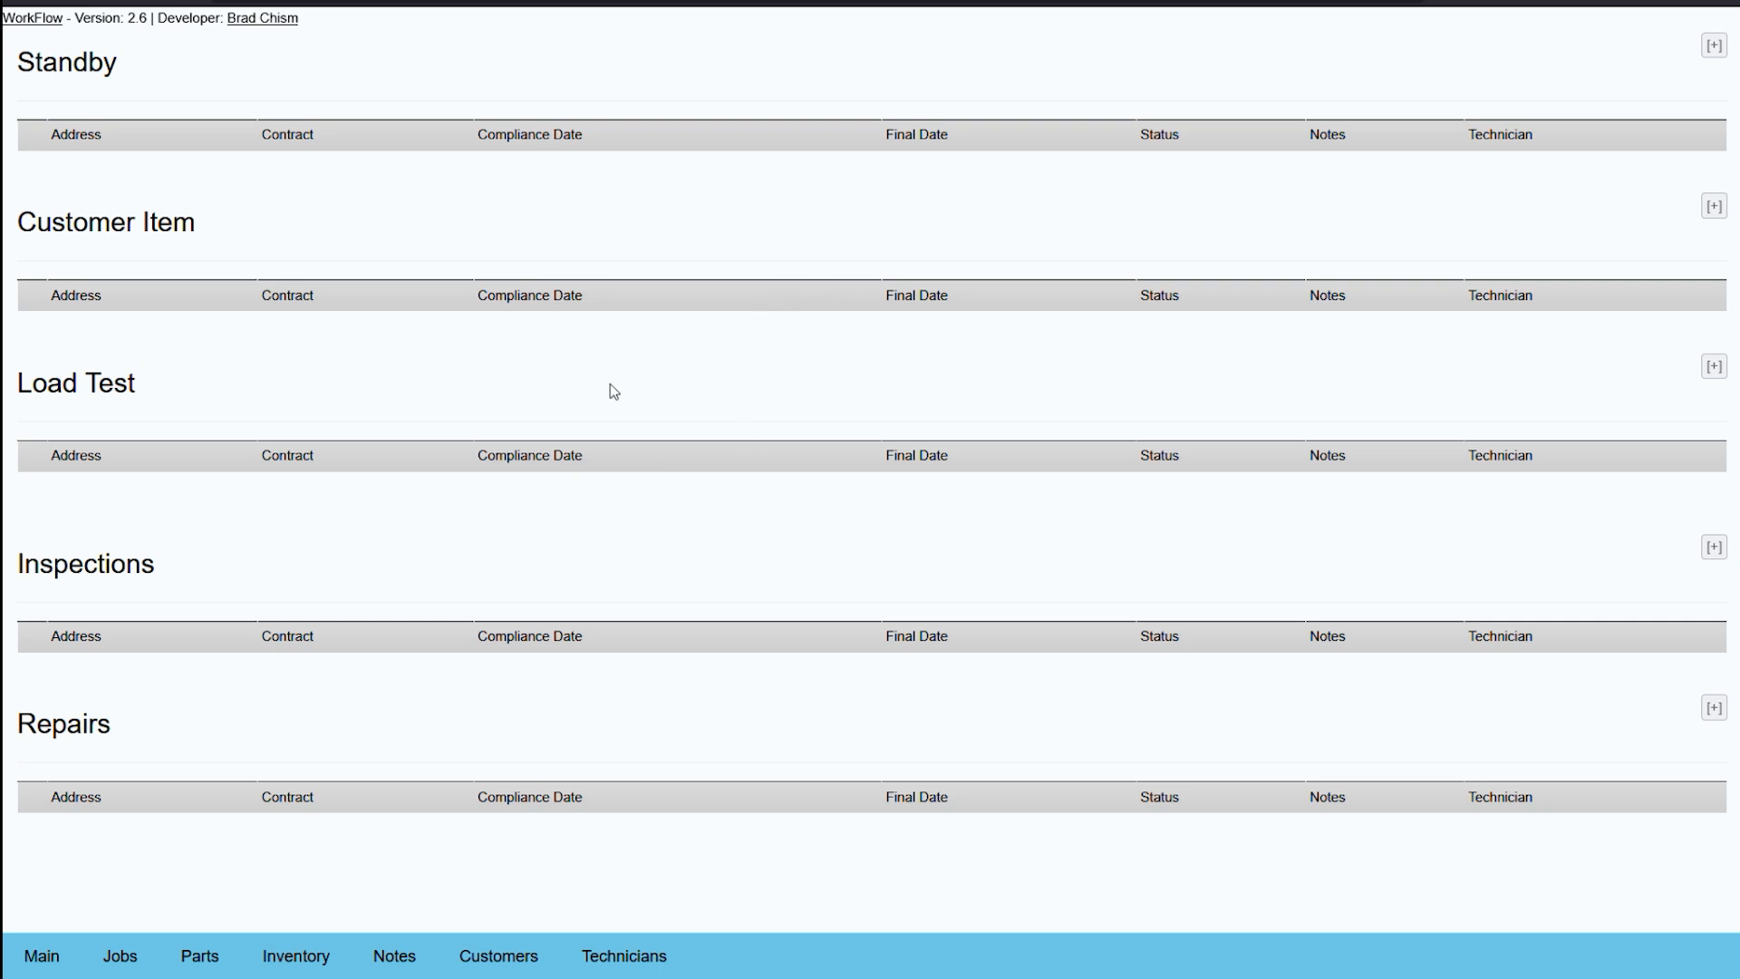
Add a technician named YouTube with the red color #dc2323
{"action": "left_click", "coordinate": [624, 956]}
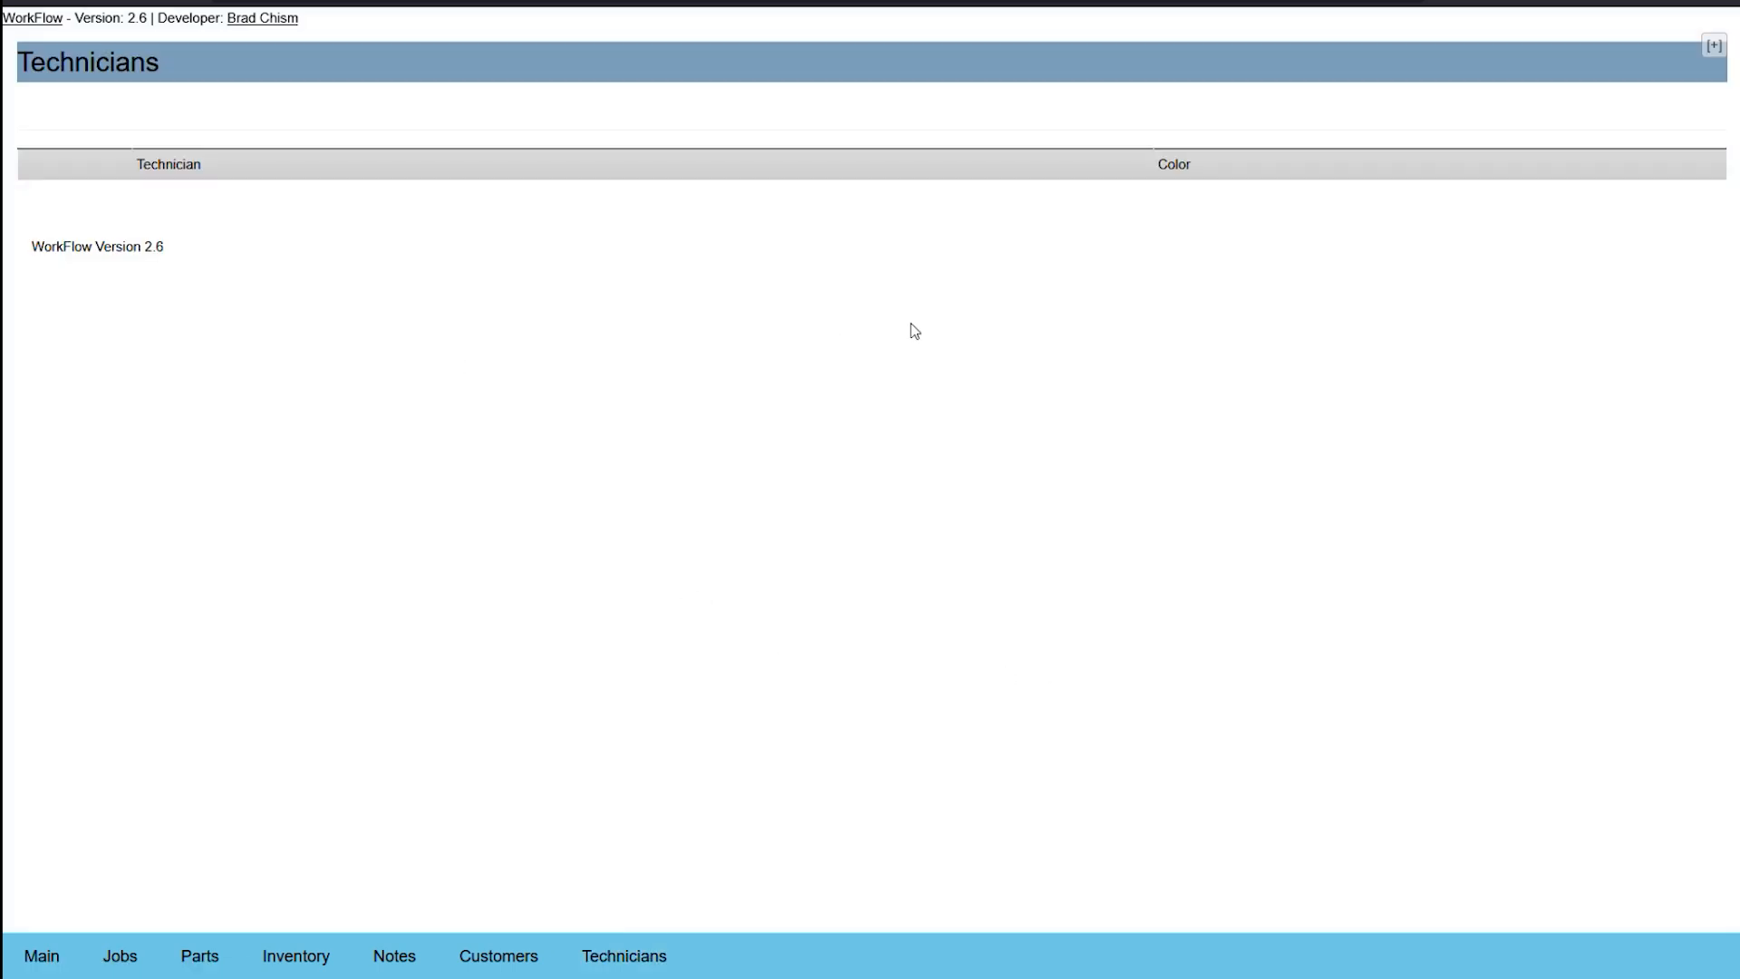
{"action": "left_click", "coordinate": [1712, 49]}
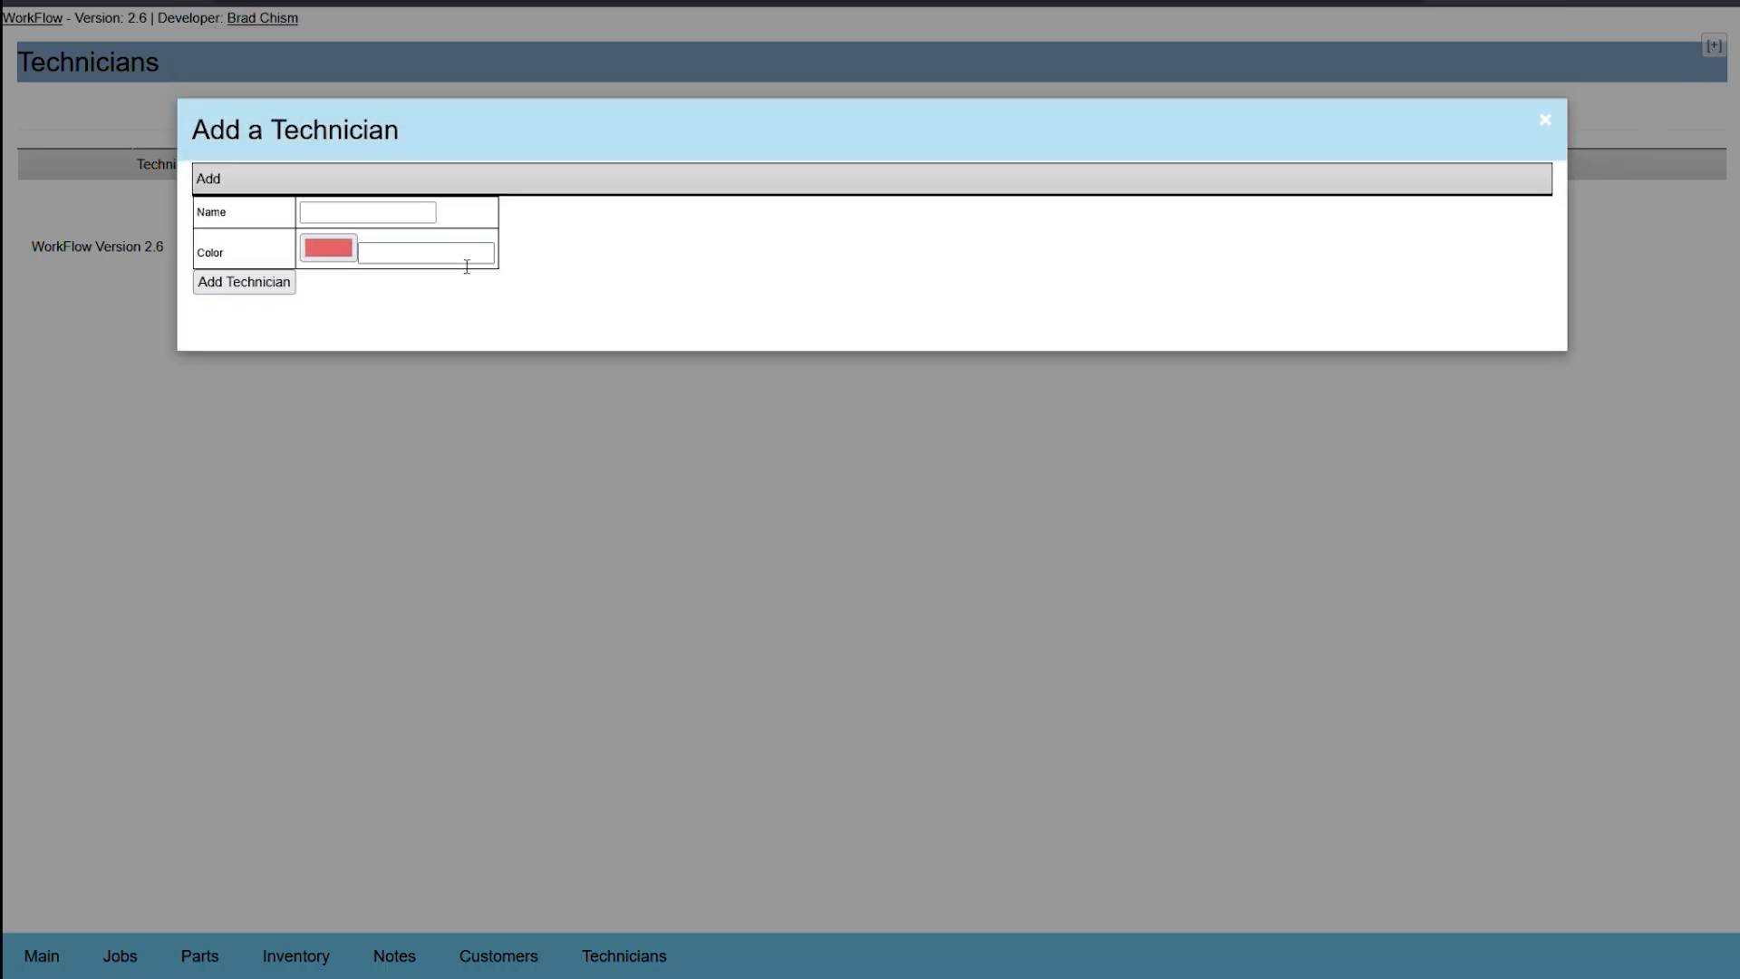
{"action": "left_click", "coordinate": [396, 218]}
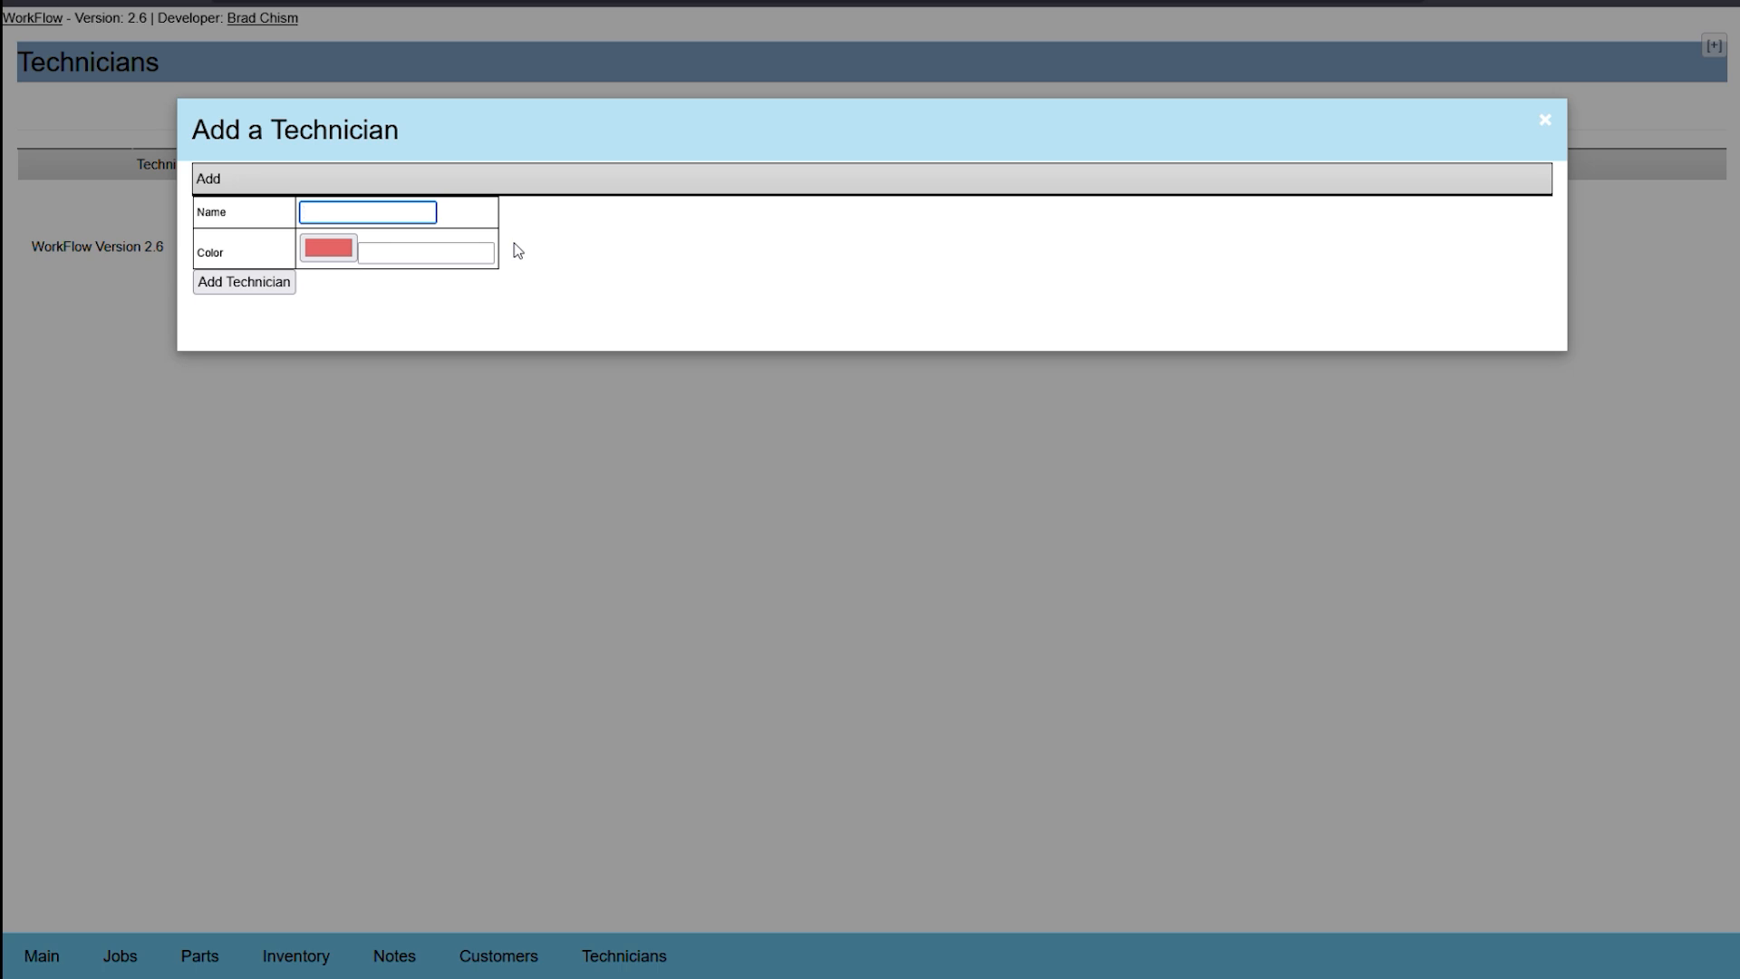
{"action": "type", "text": "YouTube"}
{"action": "left_click", "coordinate": [324, 251]}
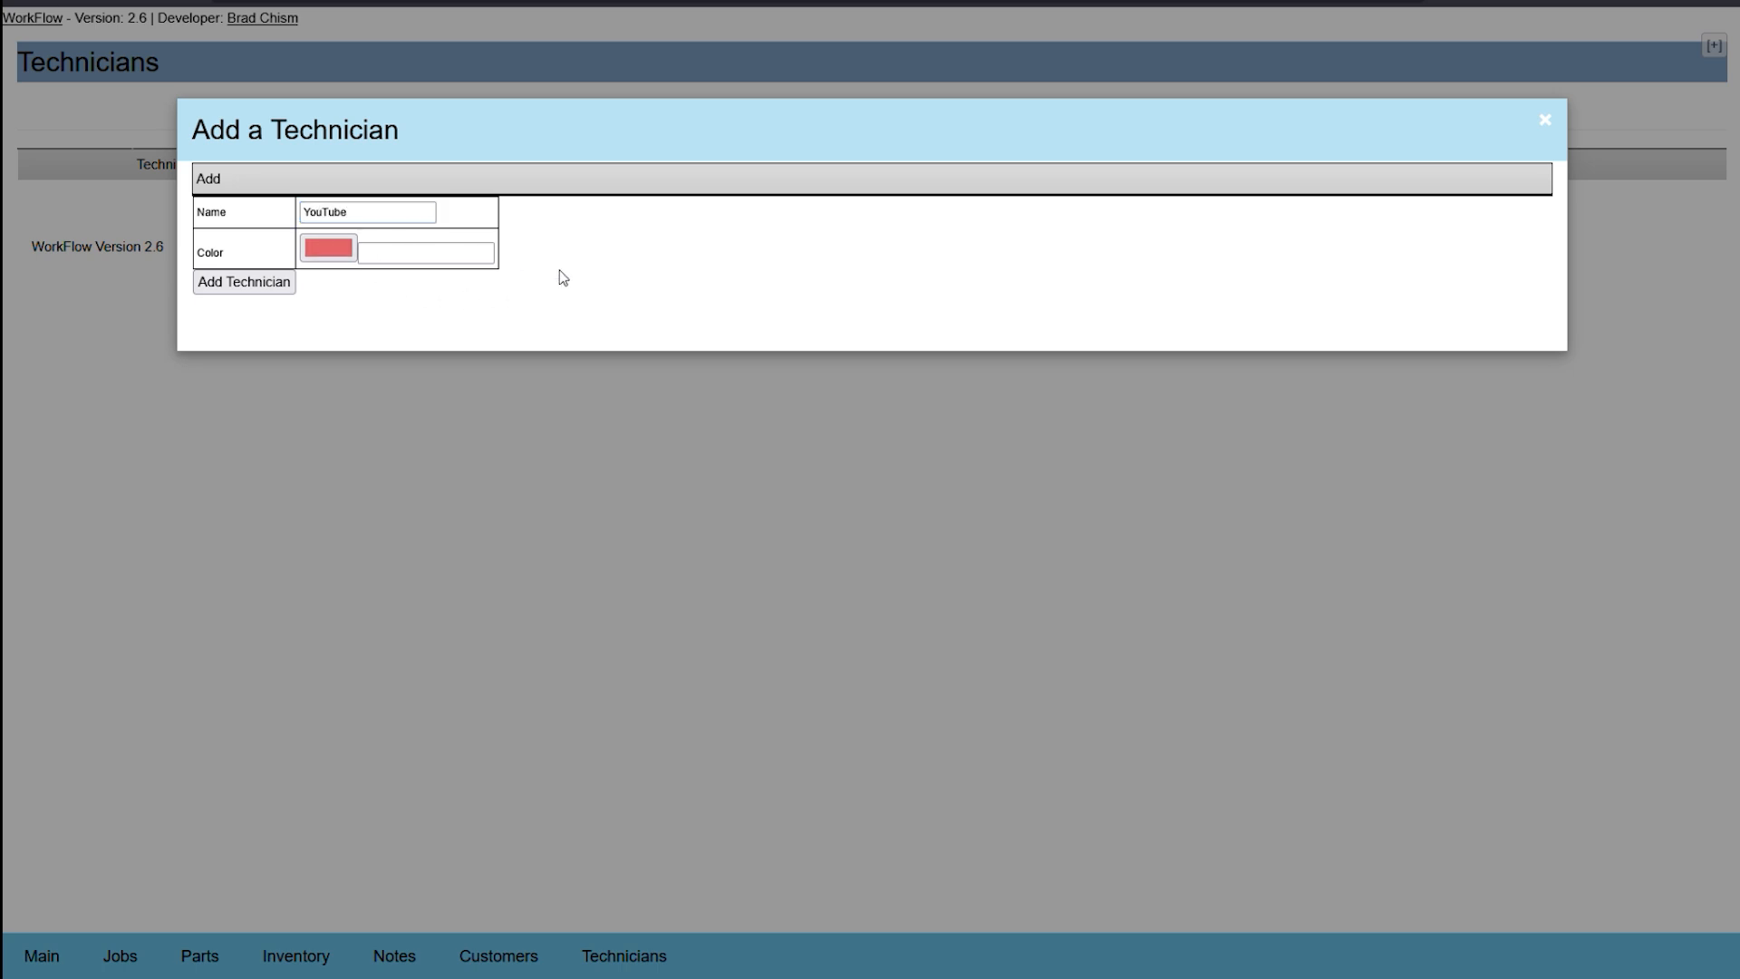
{"action": "left_click_drag", "start_coordinate": [402, 43], "coordinate": [399, 53]}
{"action": "left_click", "coordinate": [59, 210]}
{"action": "left_click", "coordinate": [255, 284]}
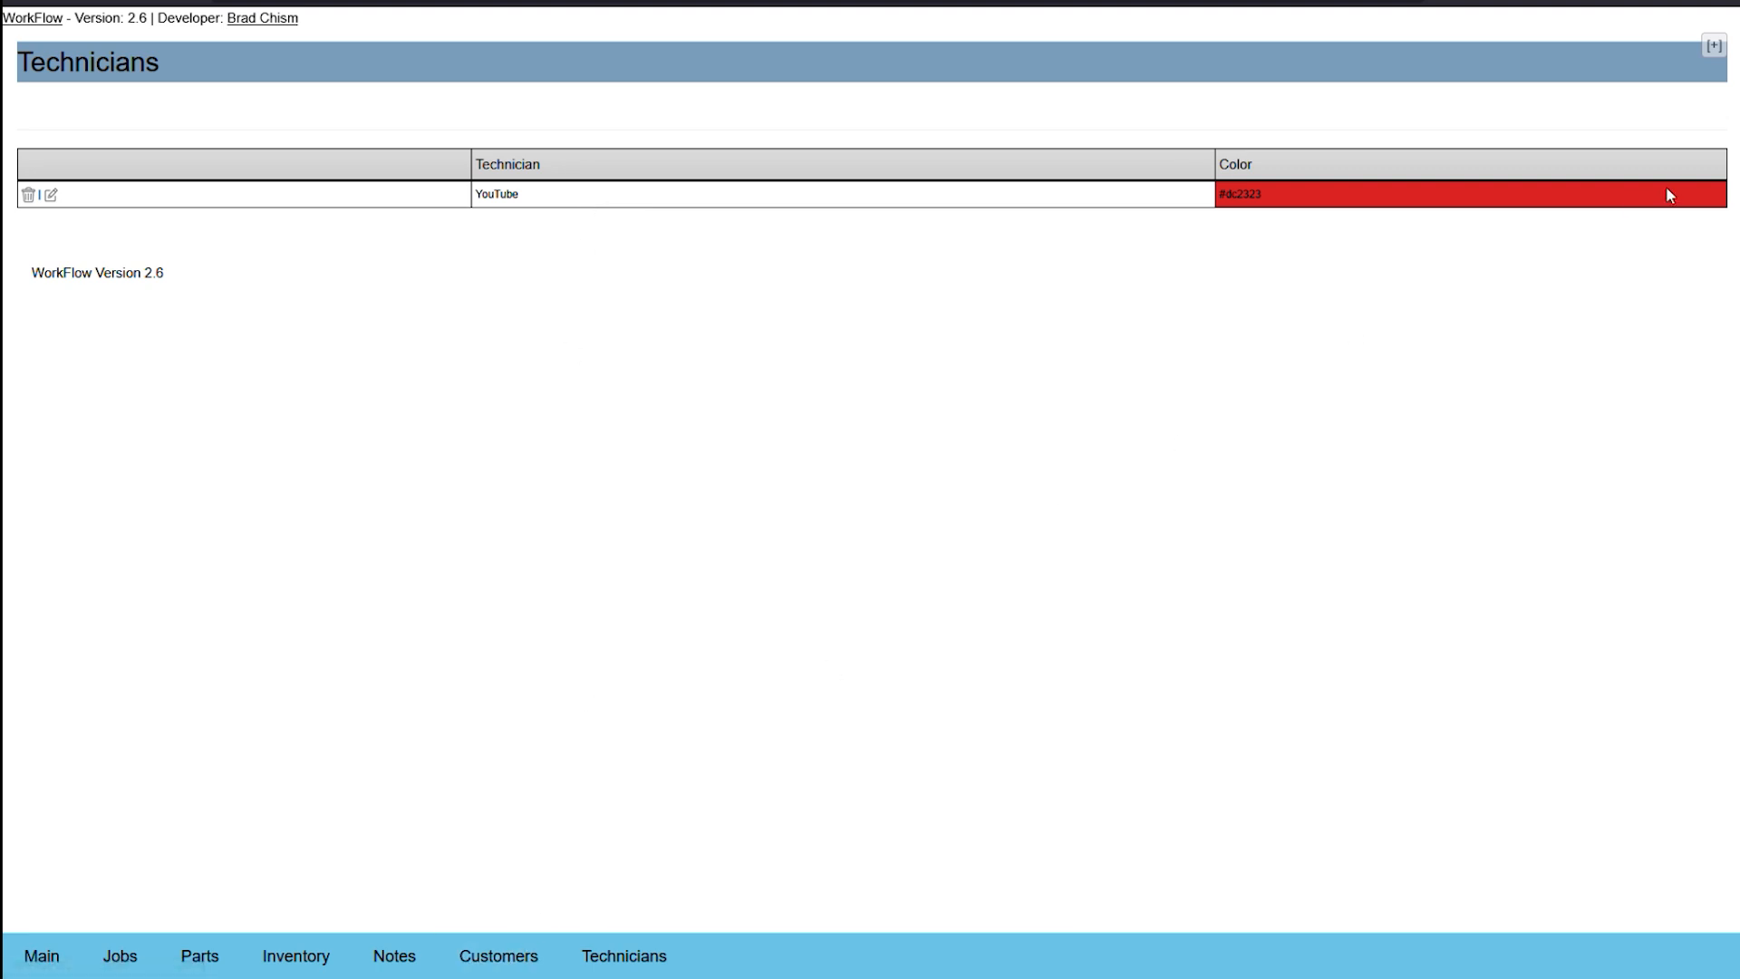
Add a second technician with the person's first name and the yellow color #e6dc64
{"action": "left_click", "coordinate": [1714, 46]}
{"action": "left_click", "coordinate": [369, 214]}
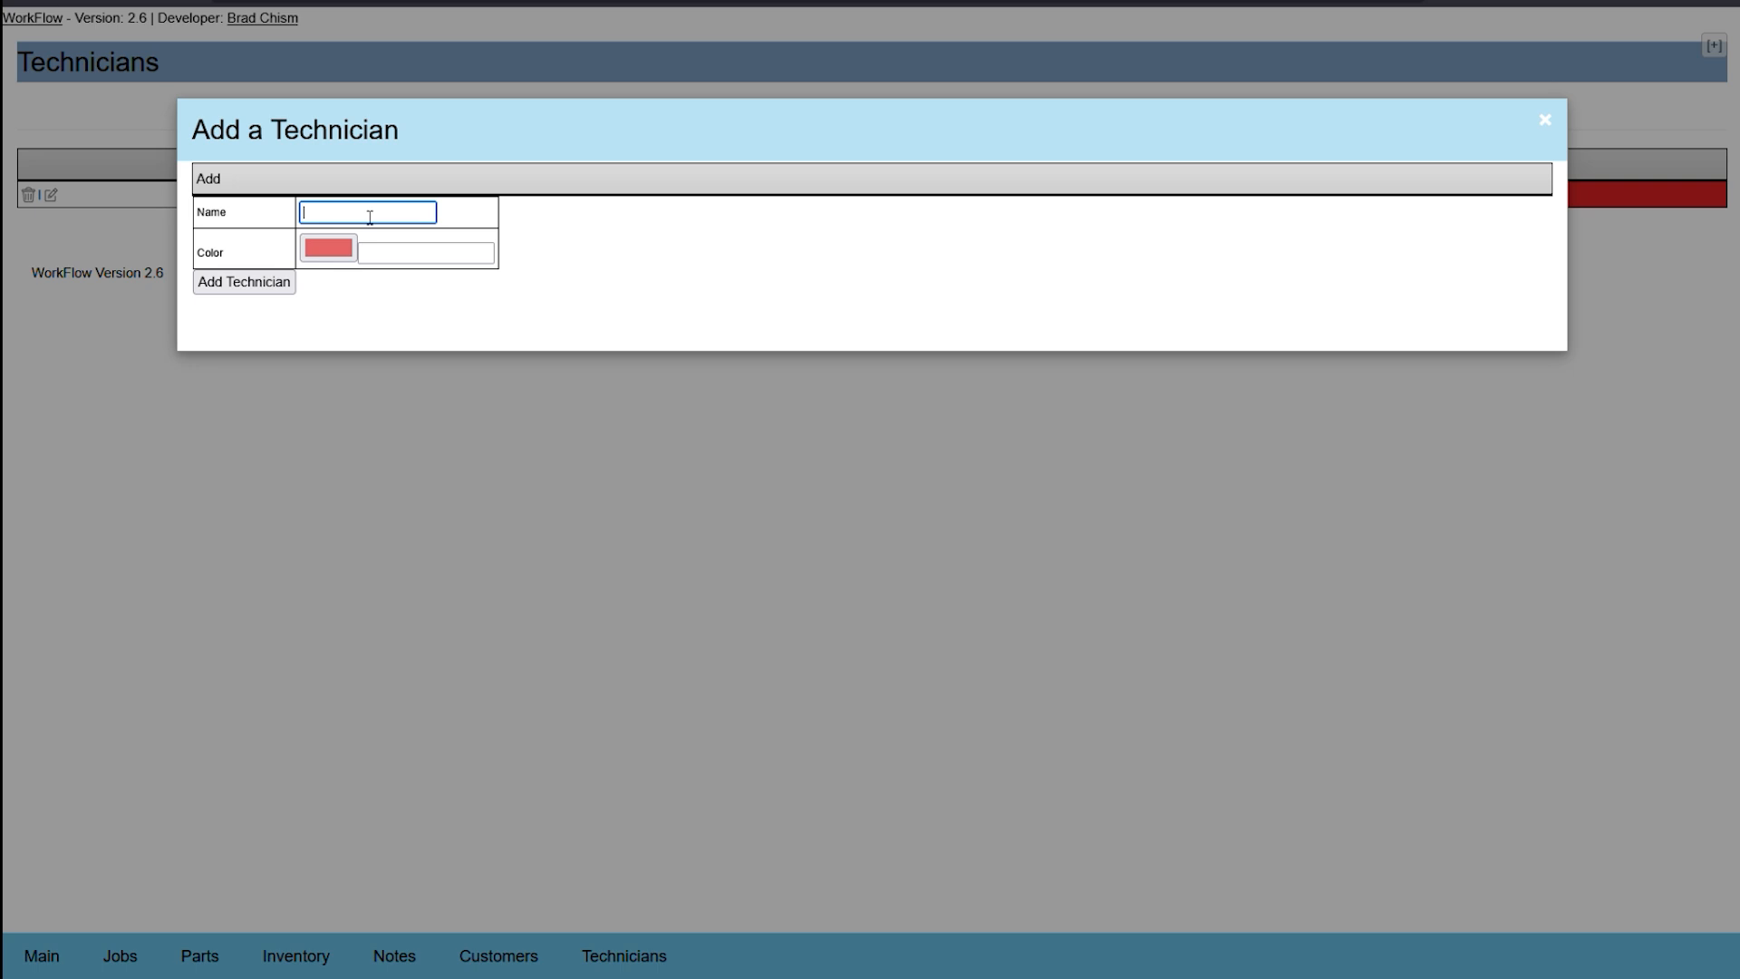
{"action": "type", "text": "Brad"}
{"action": "left_click", "coordinate": [354, 255]}
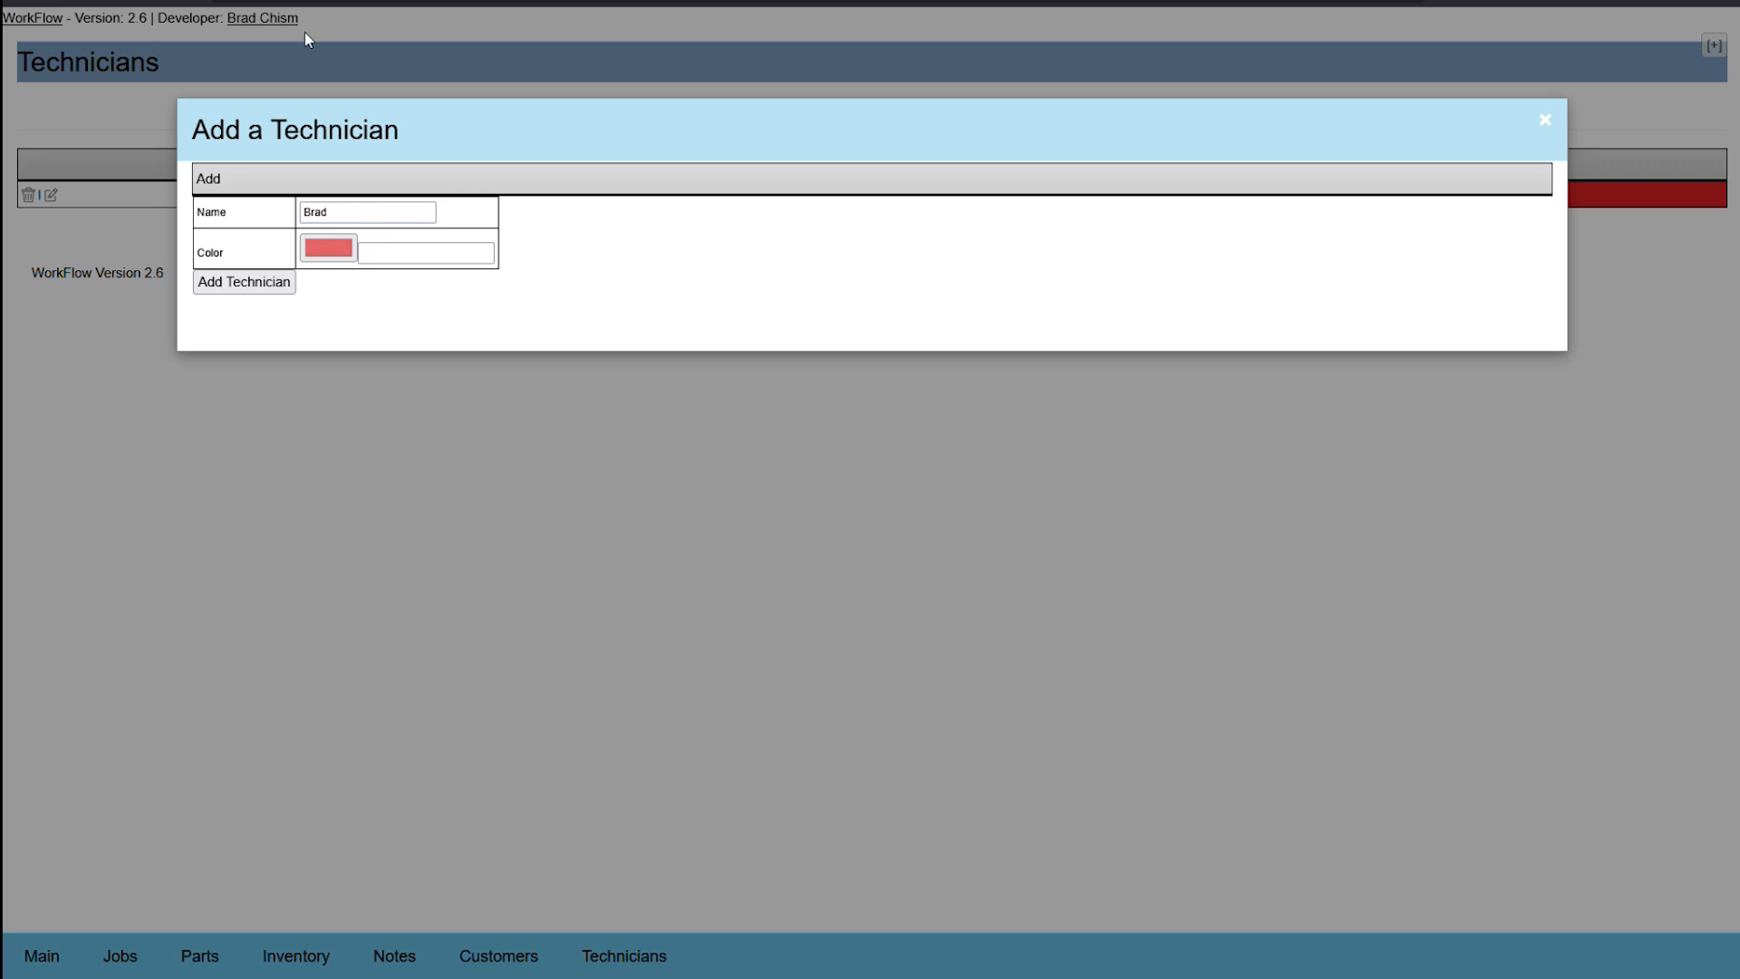
{"action": "left_click", "coordinate": [279, 37]}
{"action": "left_click_drag", "start_coordinate": [274, 73], "coordinate": [246, 56]}
{"action": "left_click", "coordinate": [270, 290]}
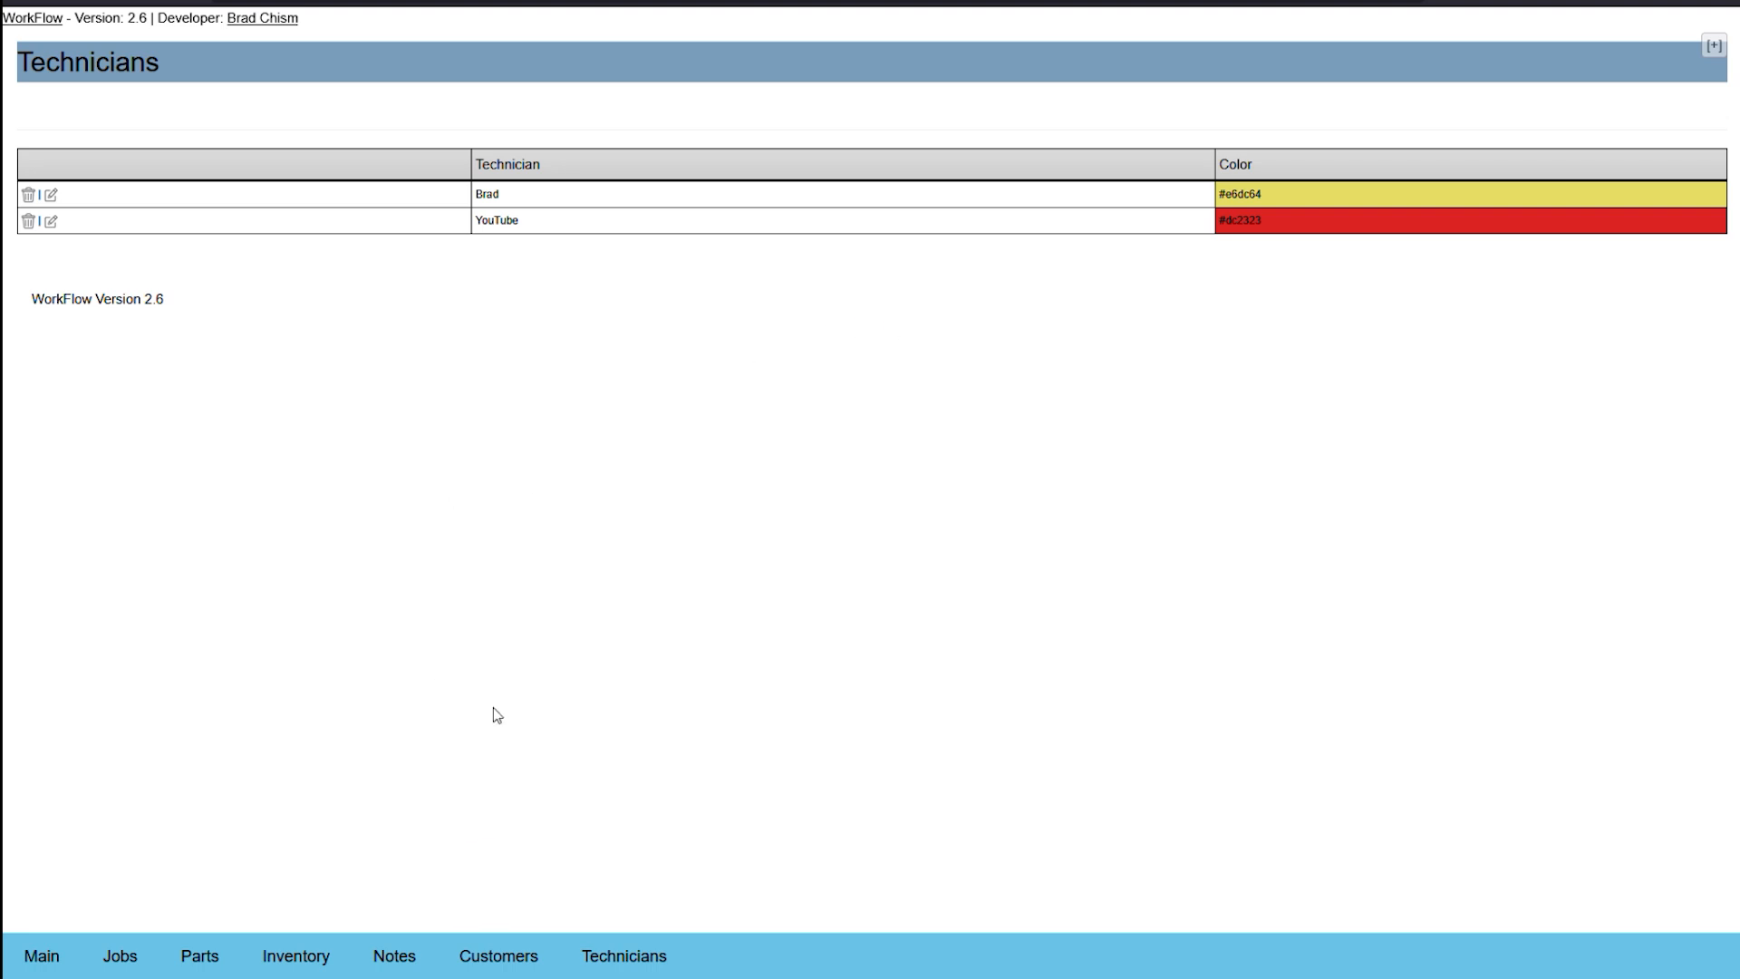
Start a new customer record named In N Out and fill in its street address
{"action": "left_click", "coordinate": [492, 957]}
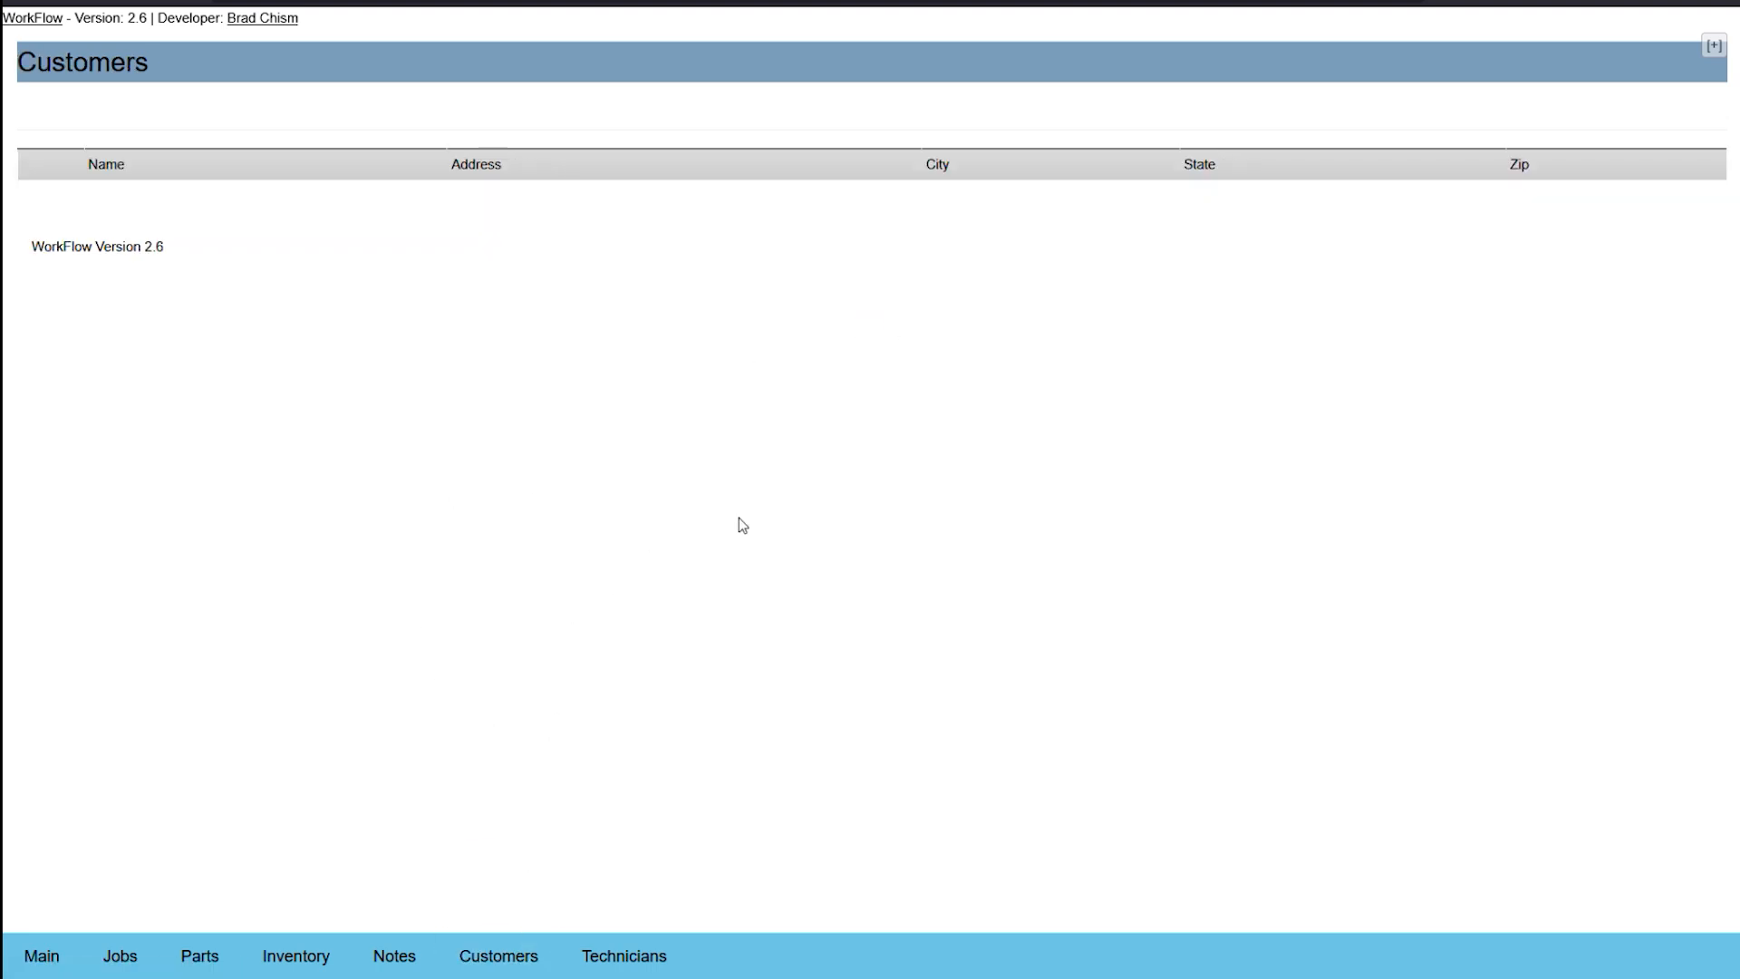
{"action": "left_click", "coordinate": [1714, 45]}
{"action": "left_click", "coordinate": [779, 211]}
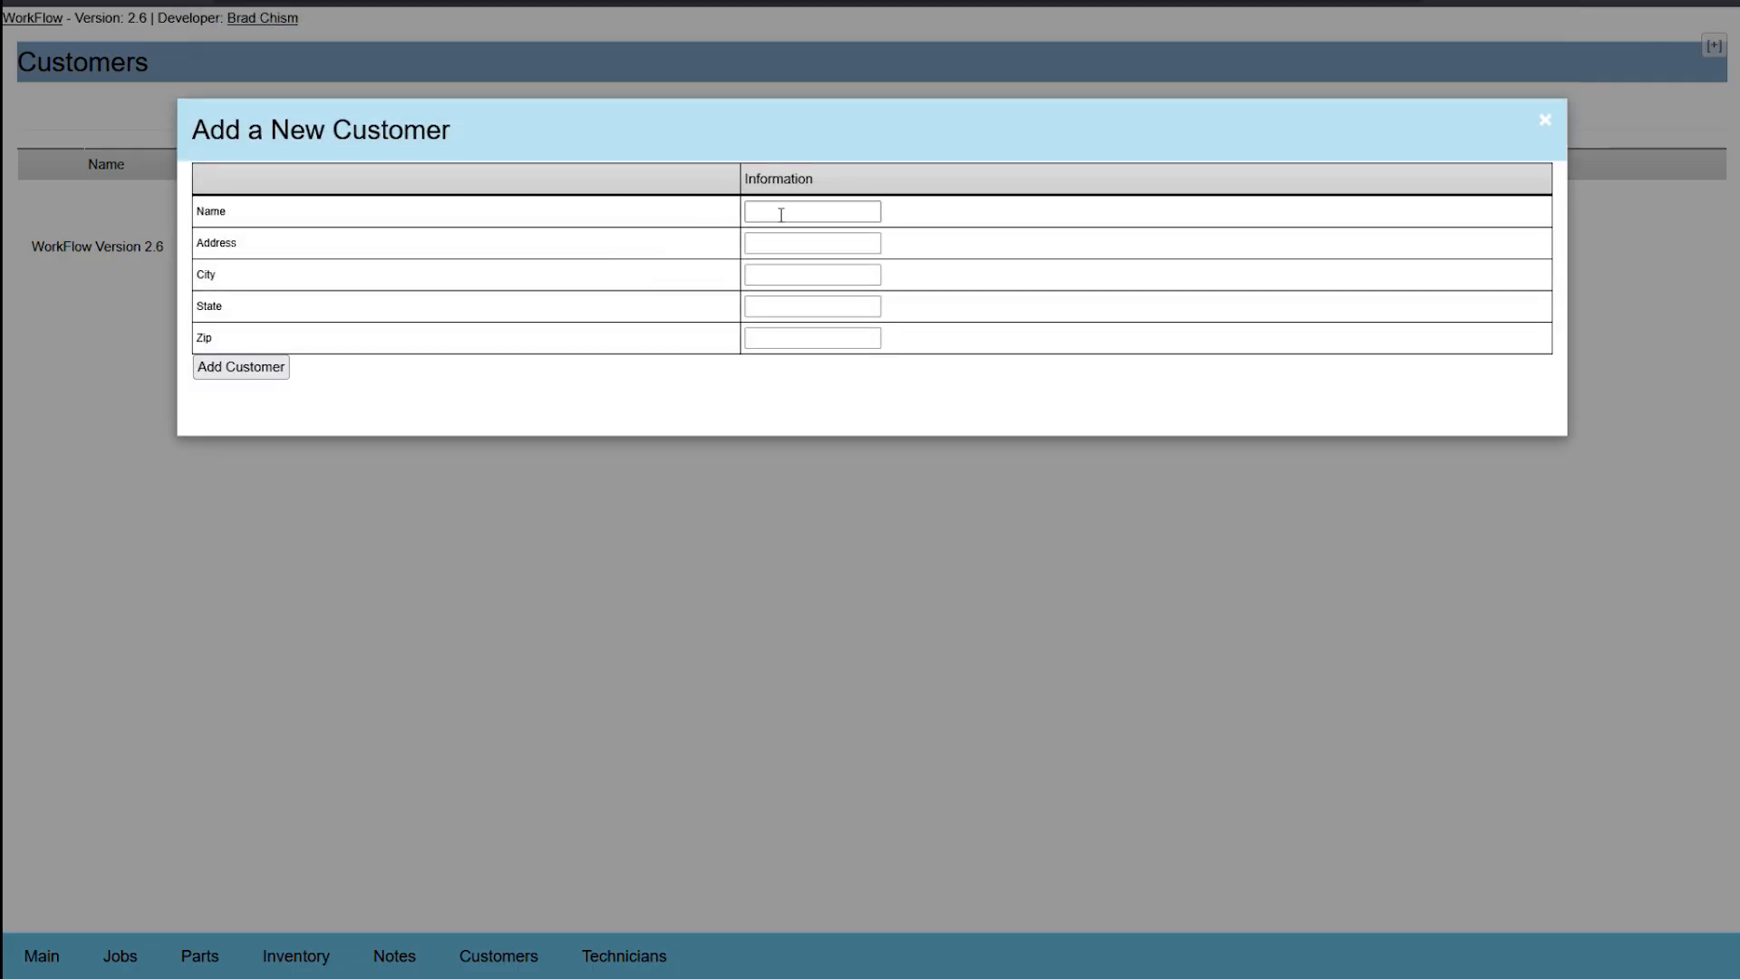
{"action": "type", "text": "In N Out"}
{"action": "left_click", "coordinate": [805, 251]}
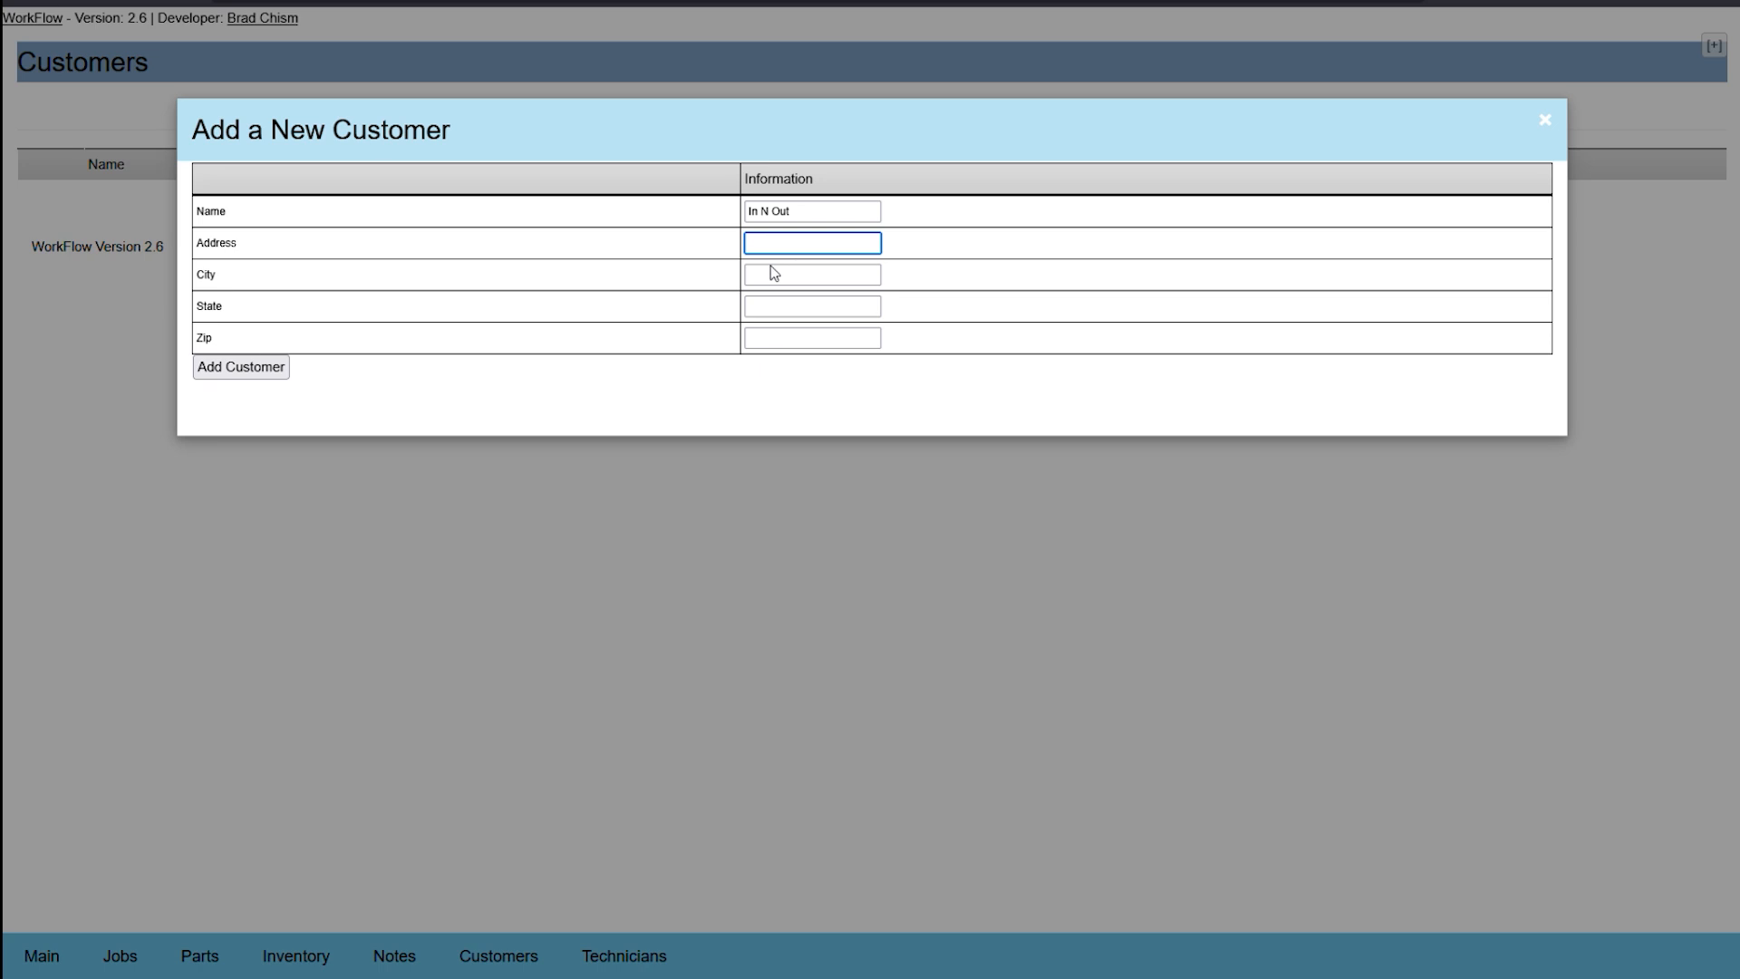
{"action": "type", "text": "7902 Edinger Ave"}
Complete the In N Out customer with its city, state CA and zip code, and add it
{"action": "left_click", "coordinate": [820, 279]}
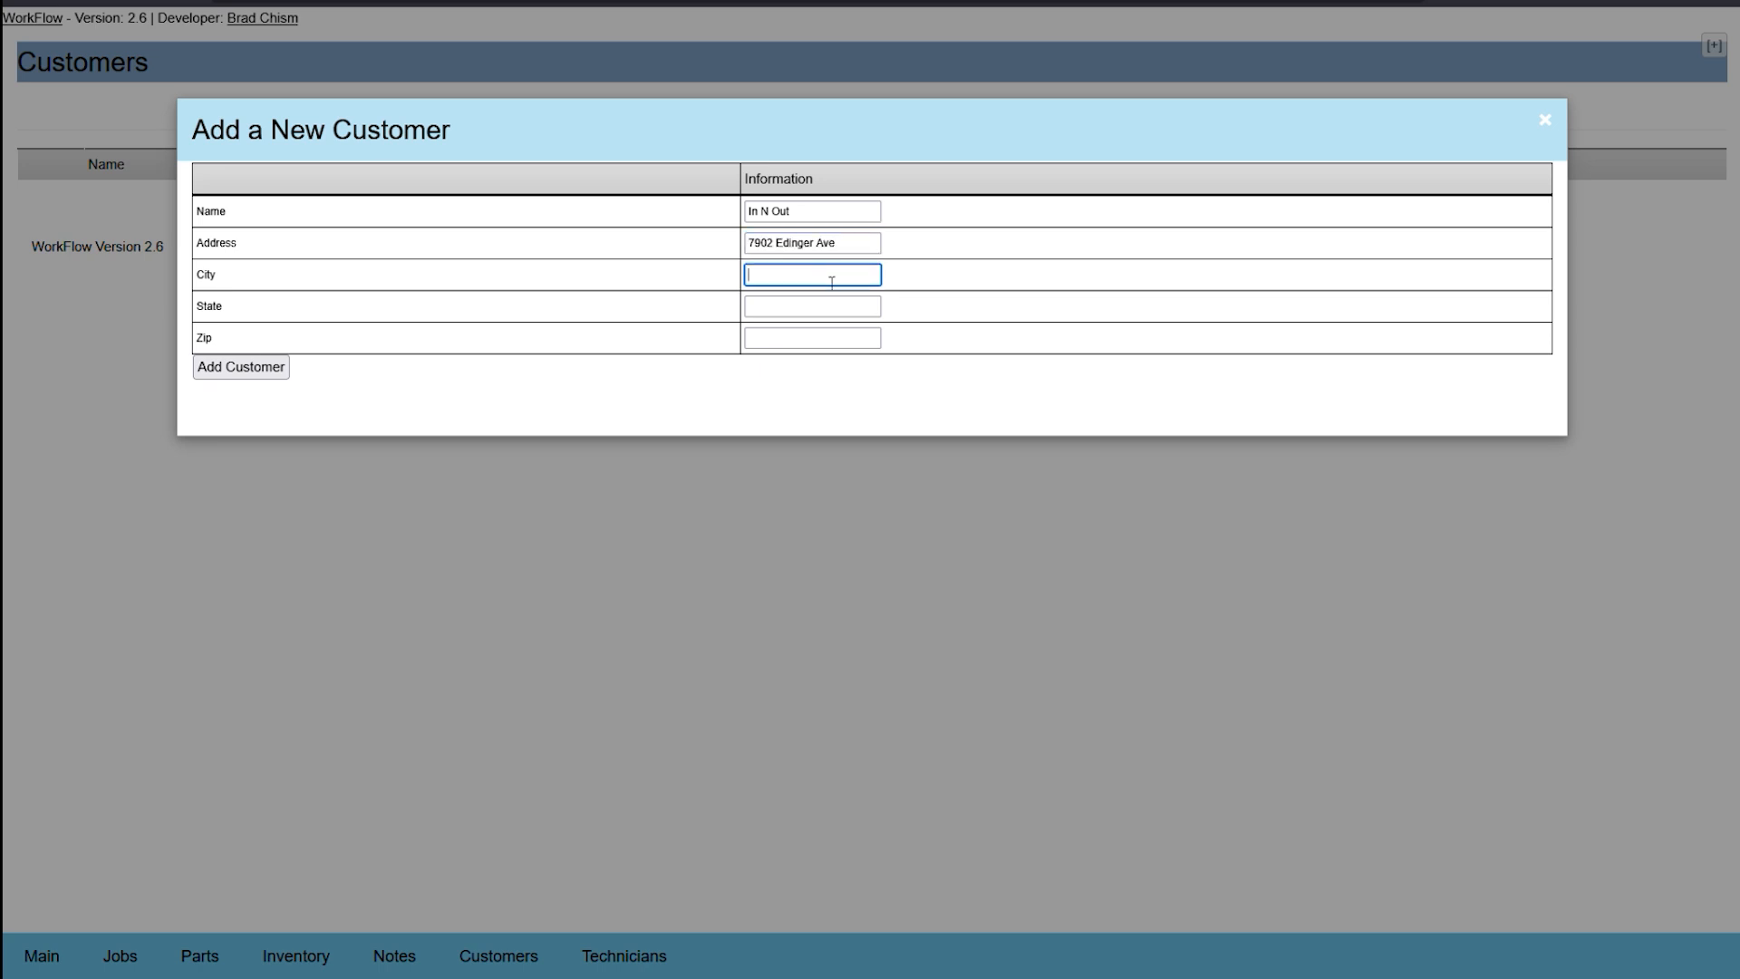
{"action": "type", "text": "Huntington Beach"}
{"action": "left_click", "coordinate": [792, 308]}
{"action": "type", "text": "CA"}
{"action": "left_click", "coordinate": [789, 348]}
{"action": "type", "text": "92647"}
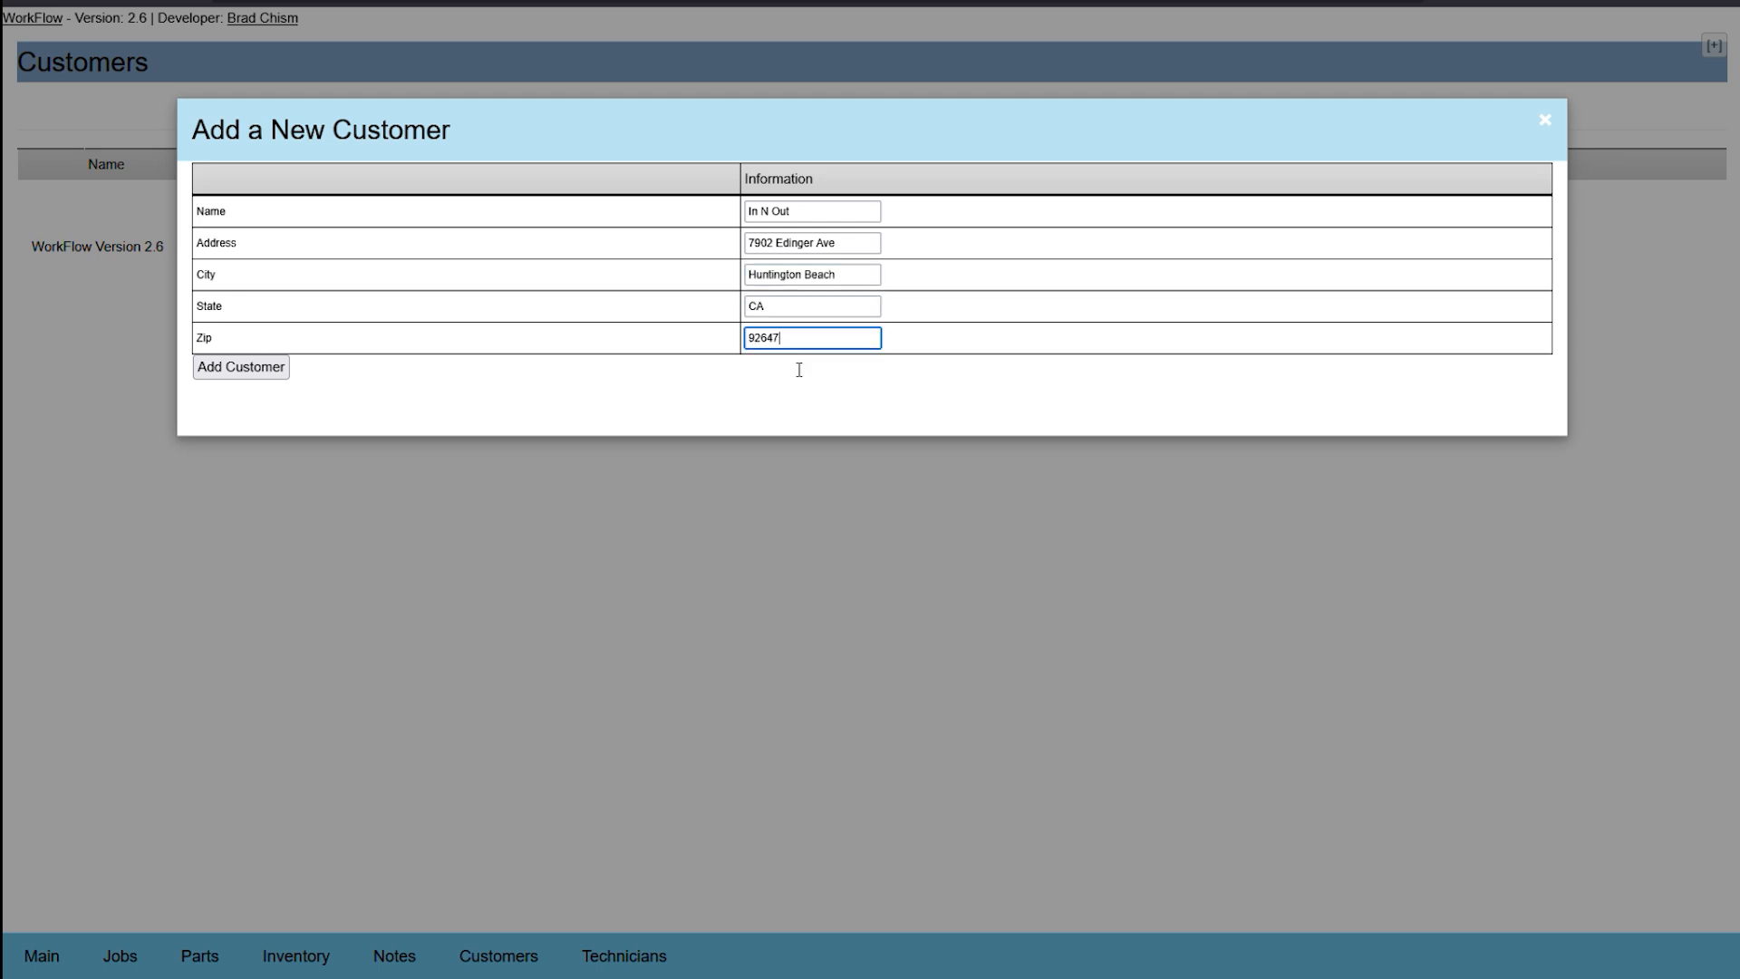
{"action": "left_click", "coordinate": [250, 370]}
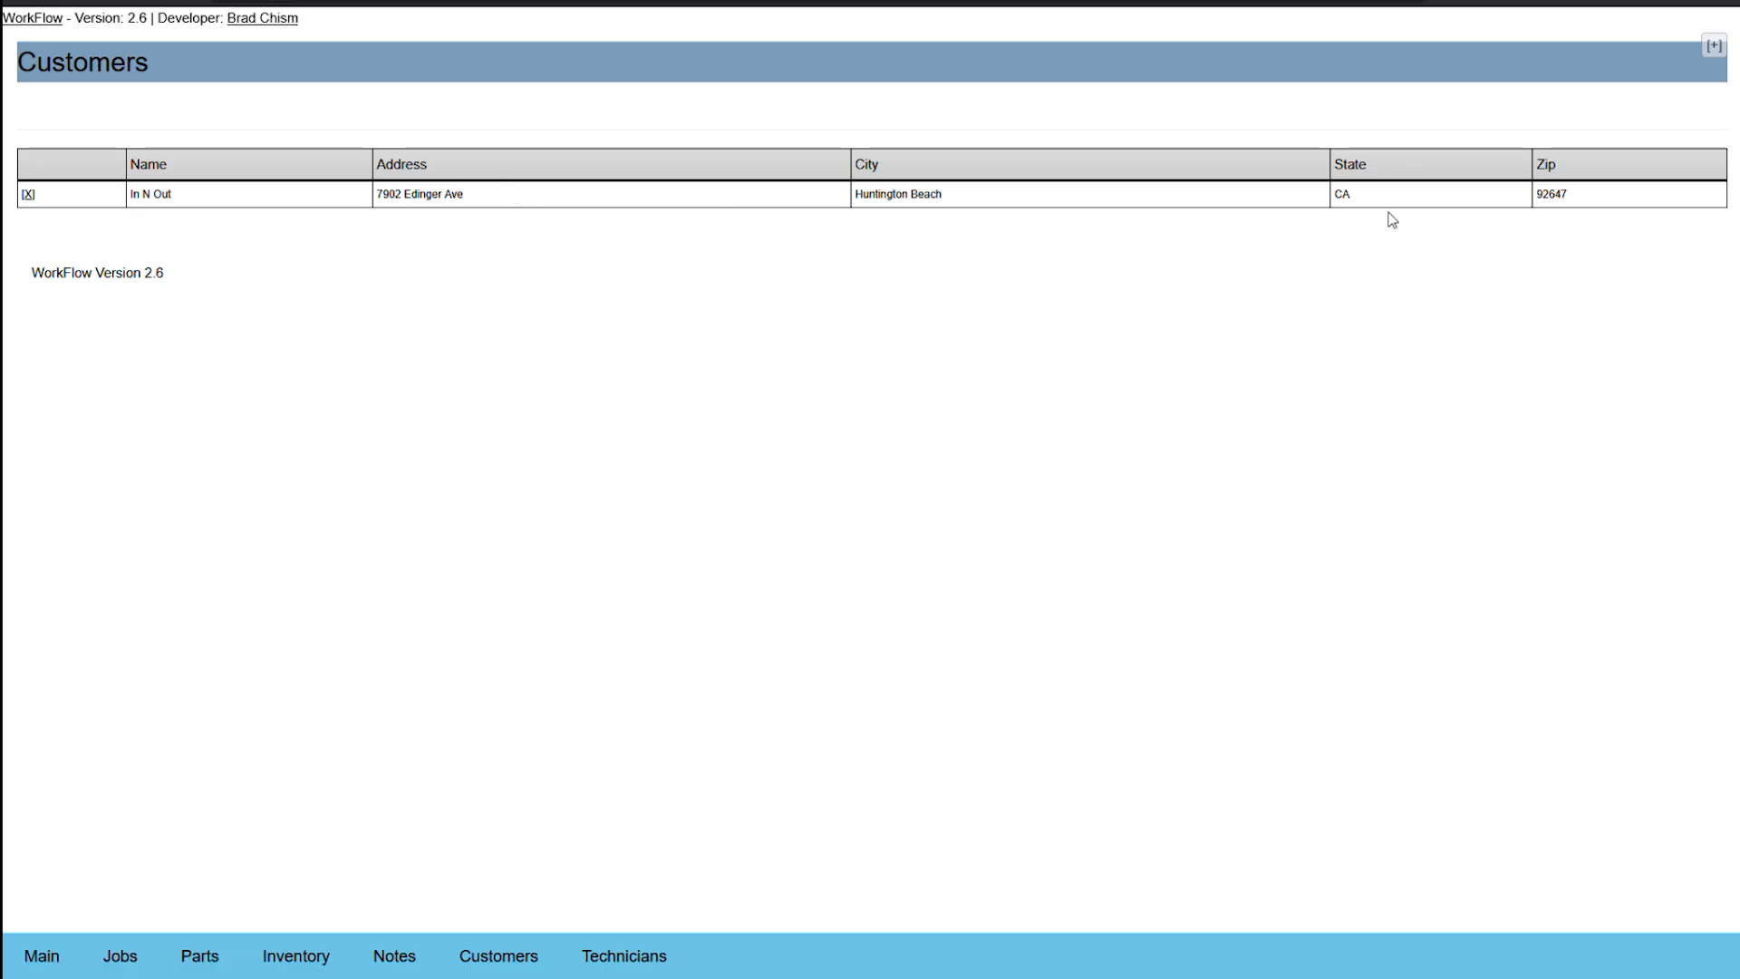
Start a second customer record named Huntington Beach Police Station and fill in its street address
{"action": "left_click", "coordinate": [1708, 53]}
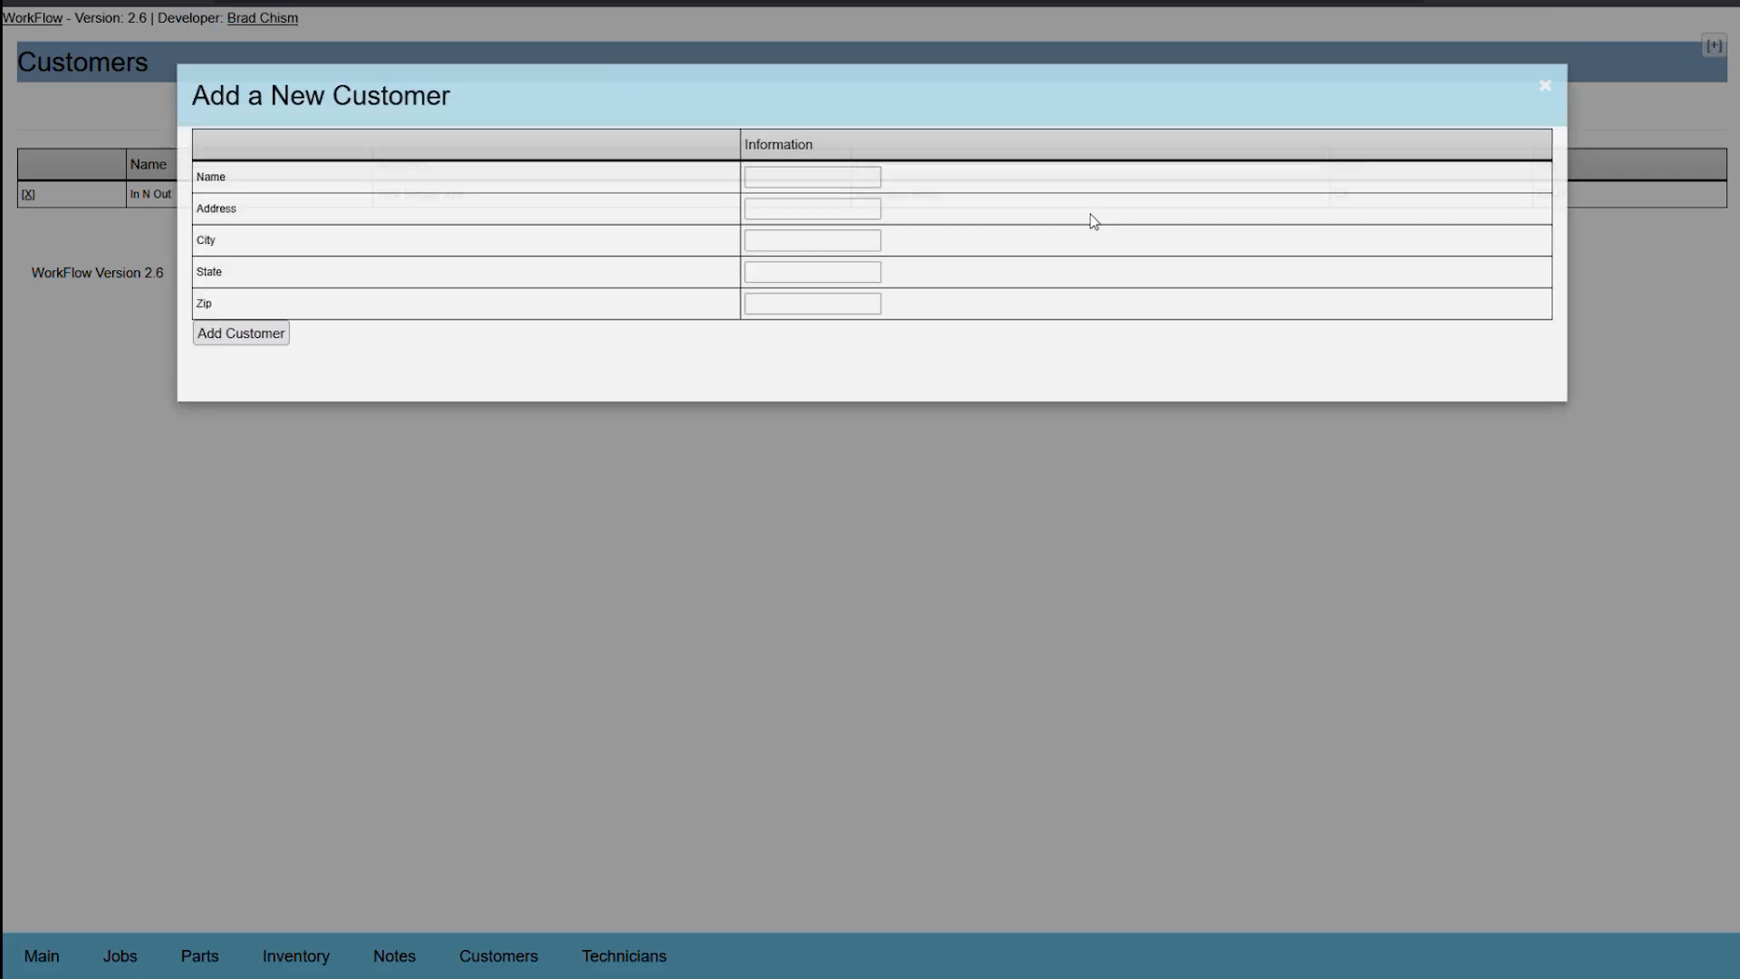
{"action": "left_click", "coordinate": [793, 220]}
{"action": "type", "text": "Huntington Ba"}
{"action": "key", "text": "BackSpace"}
{"action": "type", "text": "each P"}
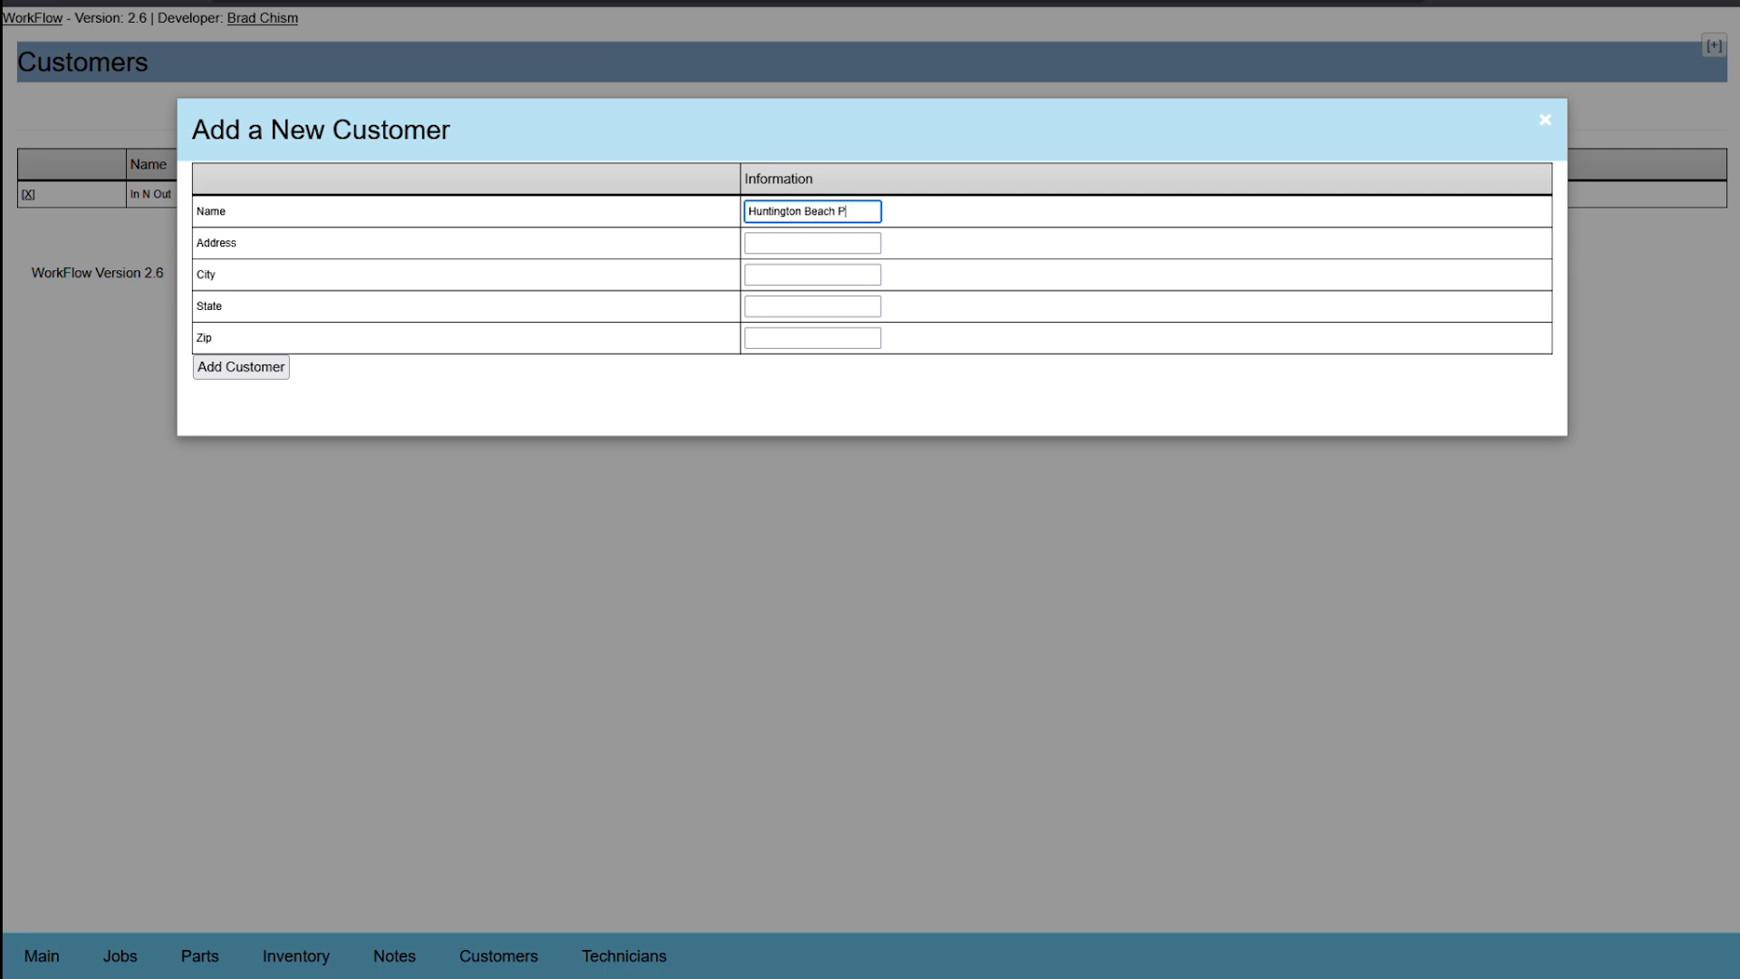
{"action": "type", "text": "olice Station"}
{"action": "key", "text": "Tab"}
{"action": "type", "text": "20"}
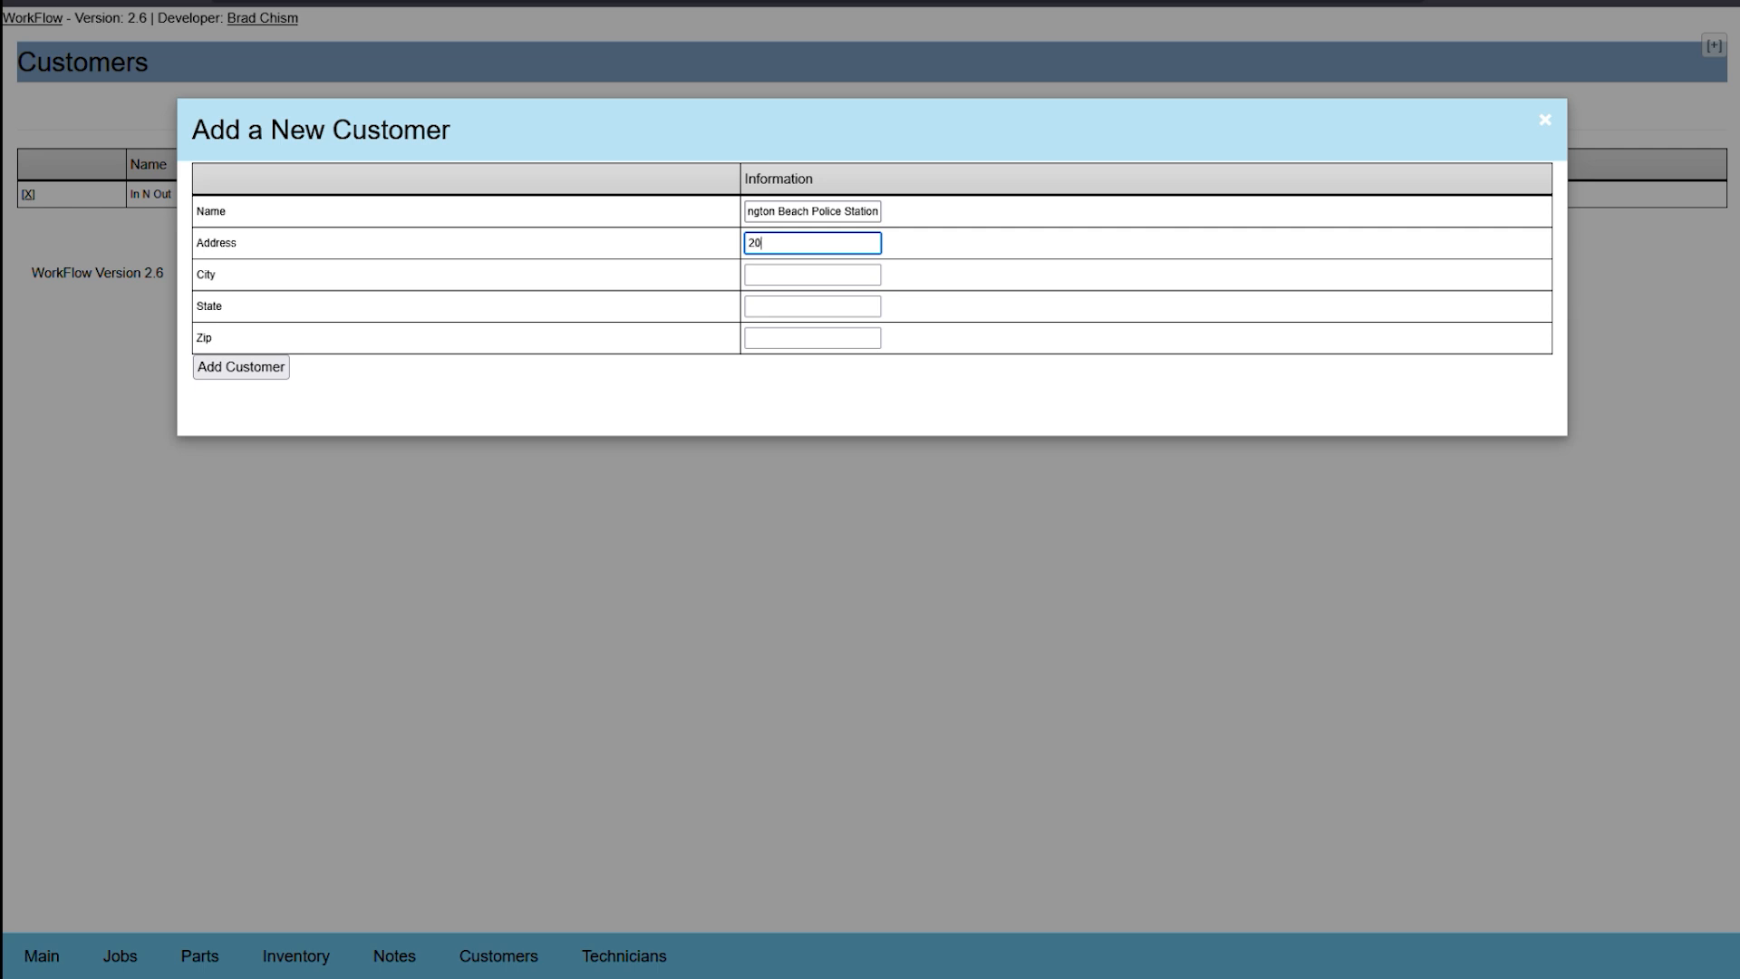
{"action": "type", "text": "00 Main St"}
Complete the police station customer with its city, state CA and zip code, and add it
{"action": "left_click", "coordinate": [788, 282]}
{"action": "type", "text": "Huntington Beach"}
{"action": "left_click", "coordinate": [791, 312]}
{"action": "type", "text": "CA"}
{"action": "left_click", "coordinate": [791, 342]}
{"action": "type", "text": "92647"}
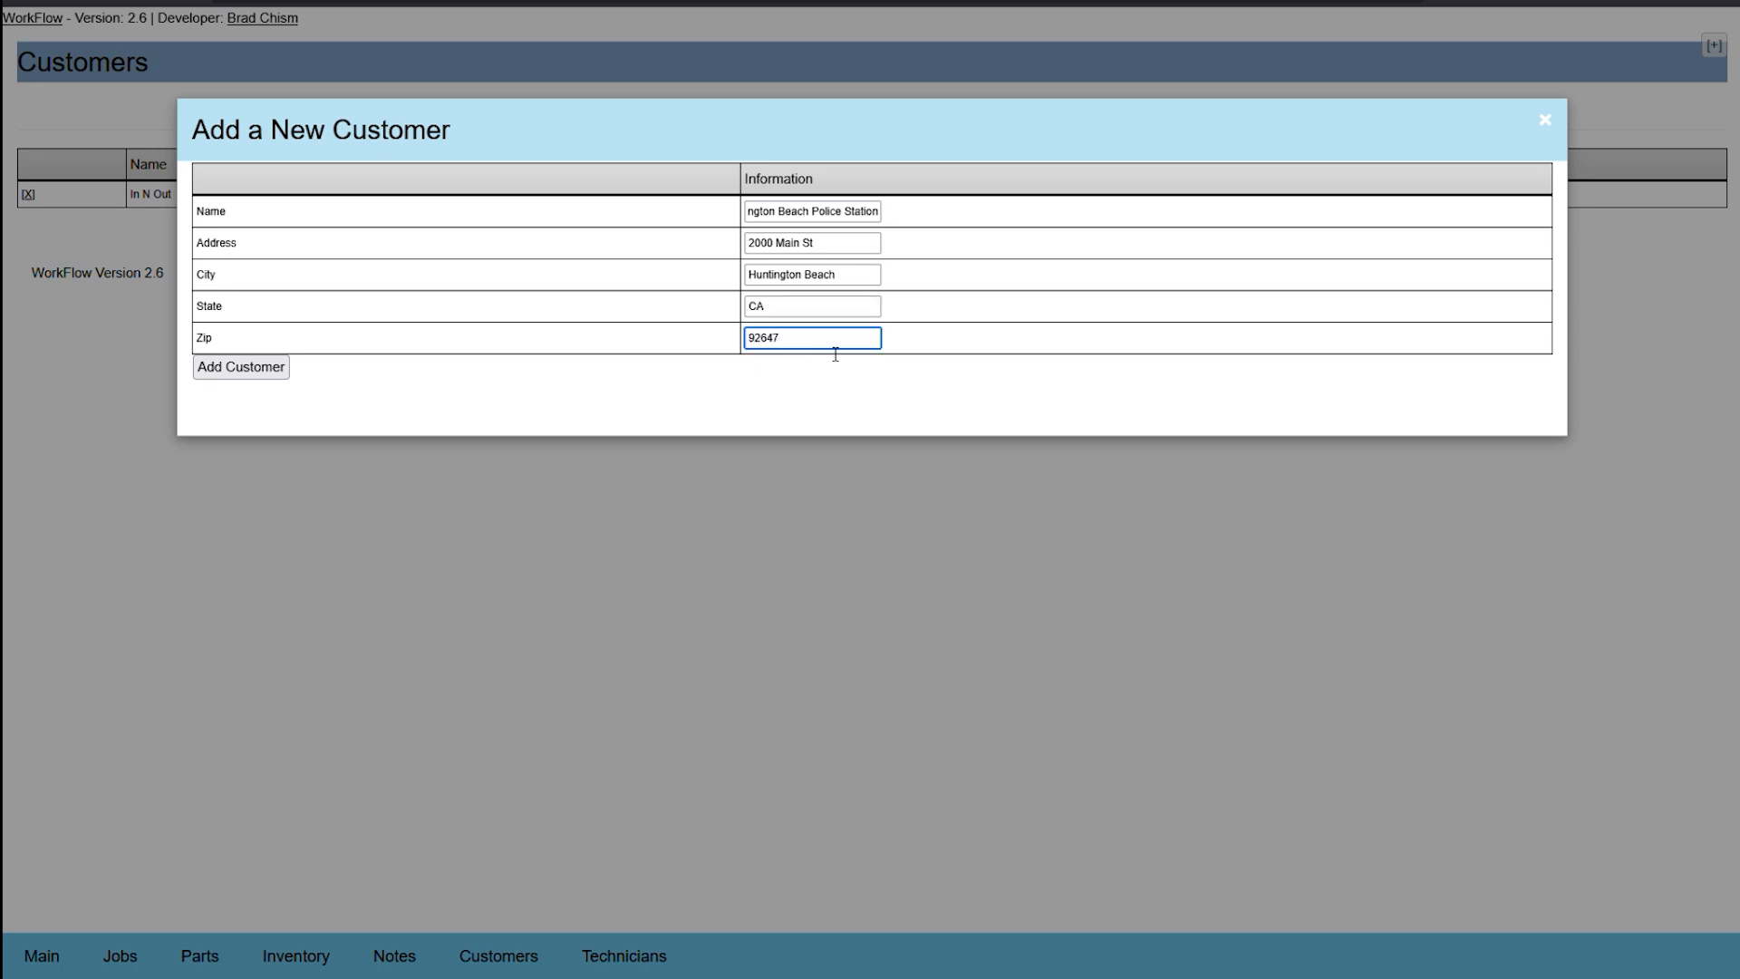
{"action": "left_click", "coordinate": [254, 367]}
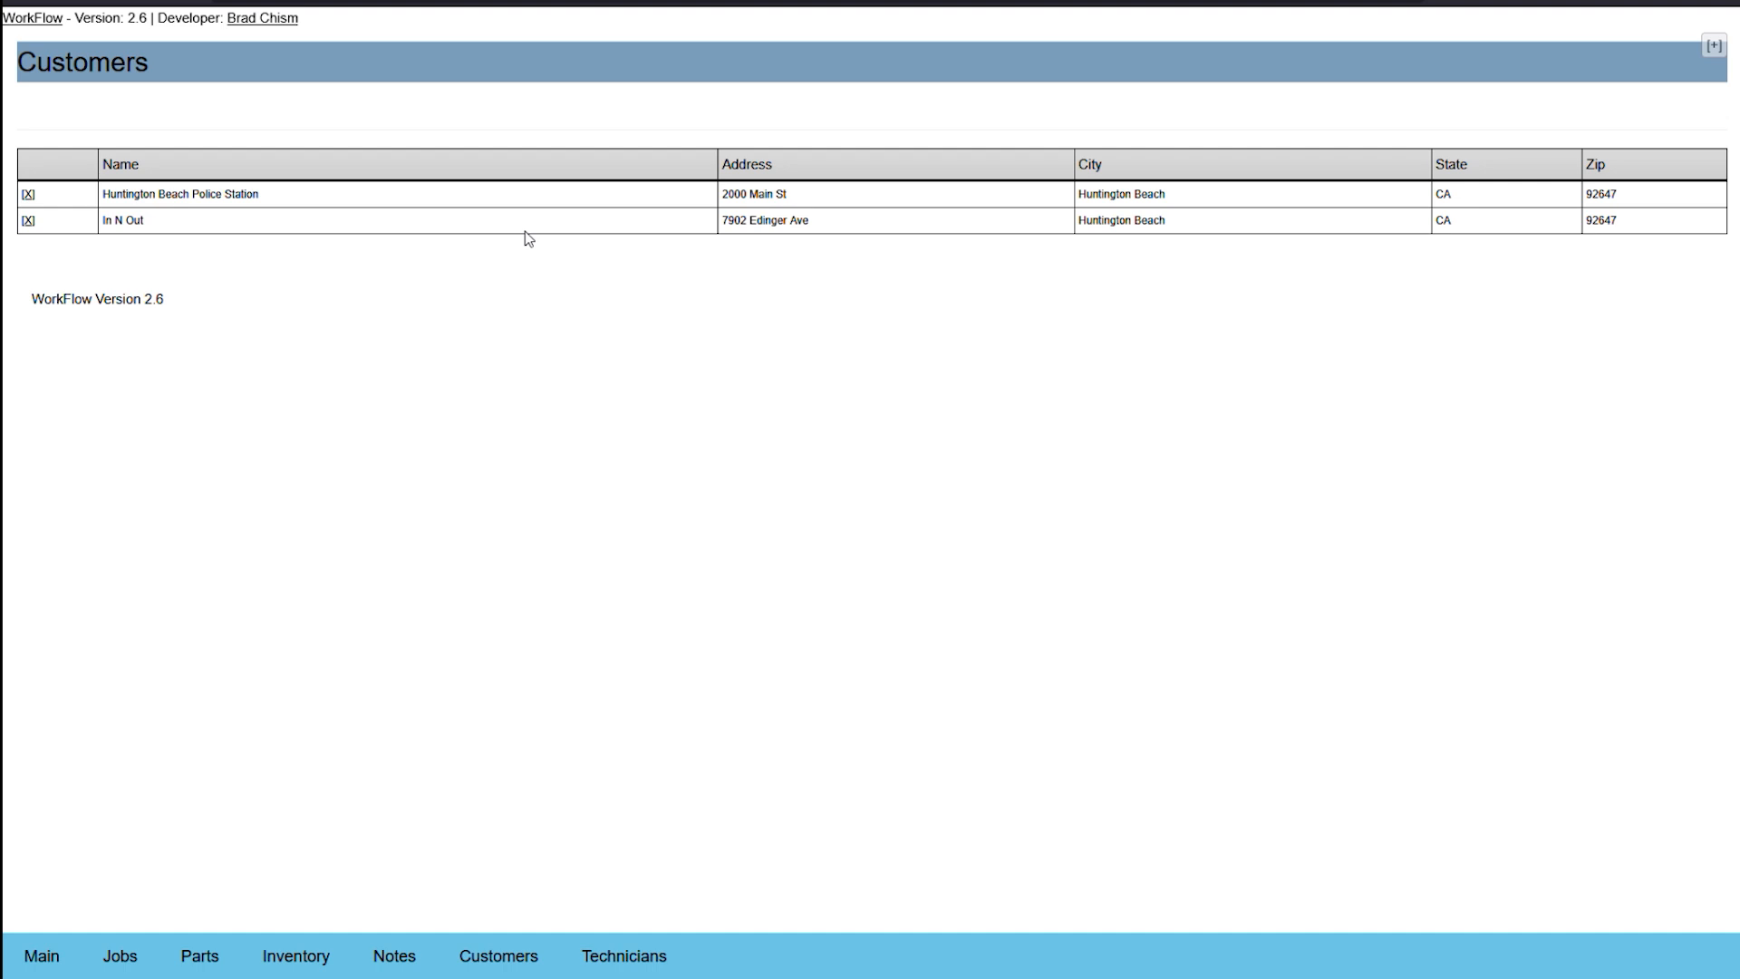
Start a new Standby preliminary on the main page and choose the In N Out customer's suggested address
{"action": "left_click", "coordinate": [43, 947]}
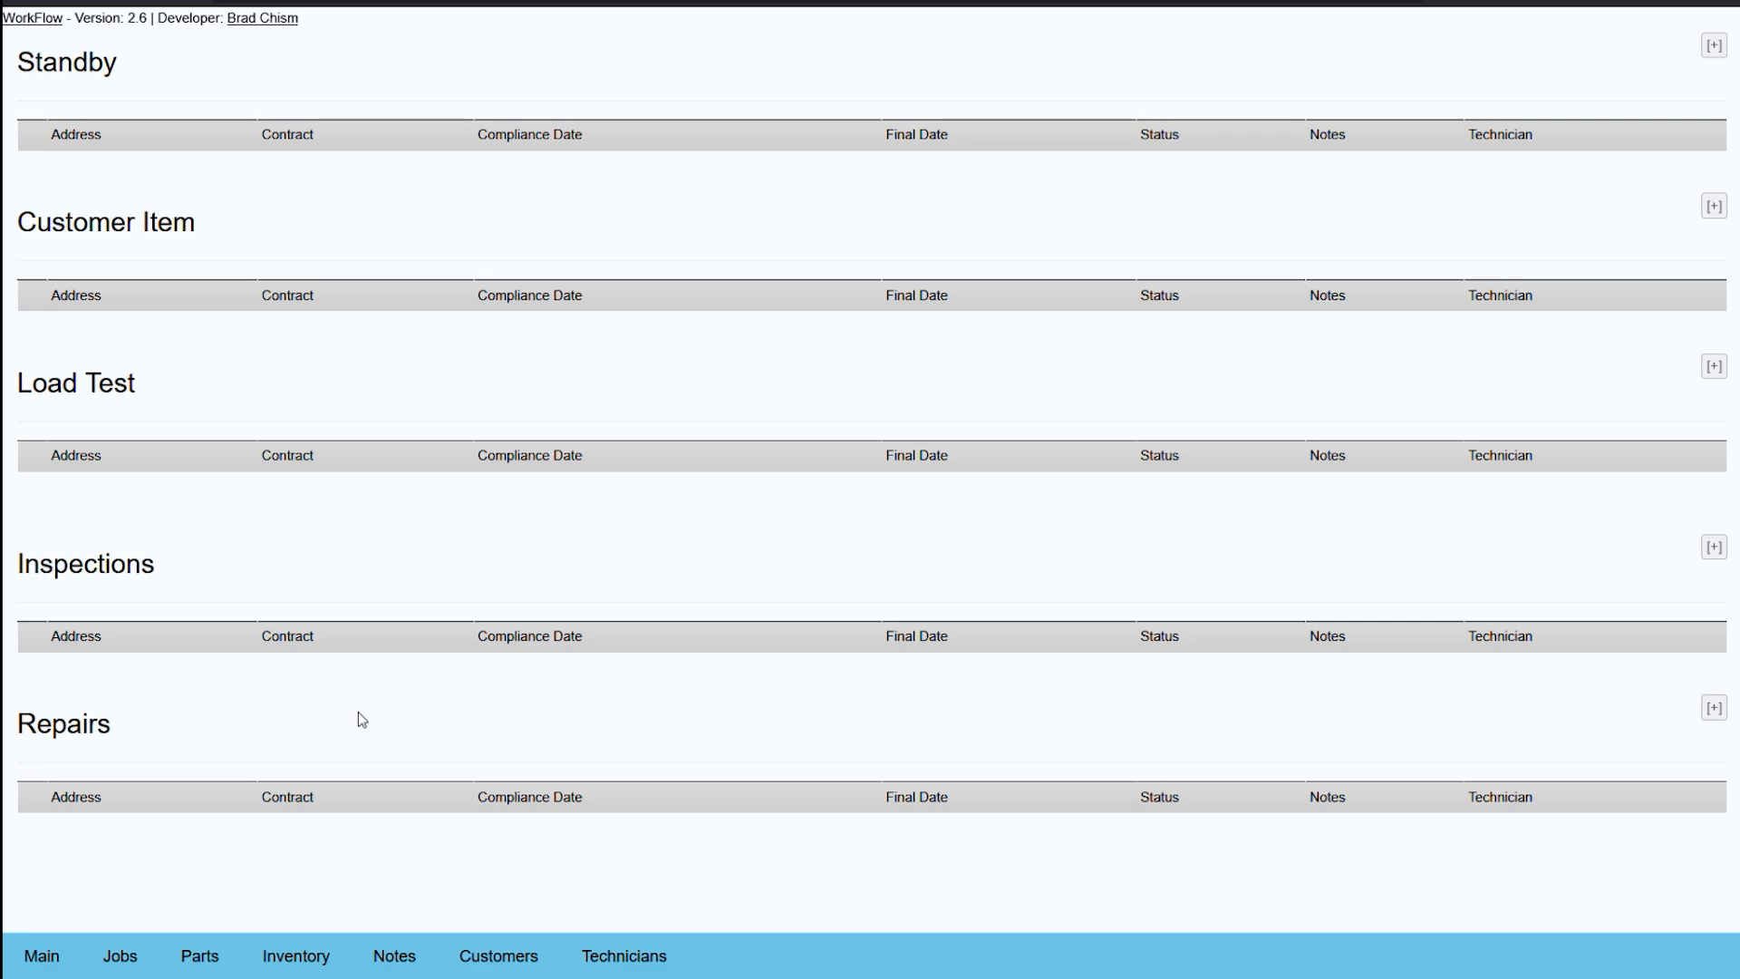
{"action": "left_click", "coordinate": [1722, 46]}
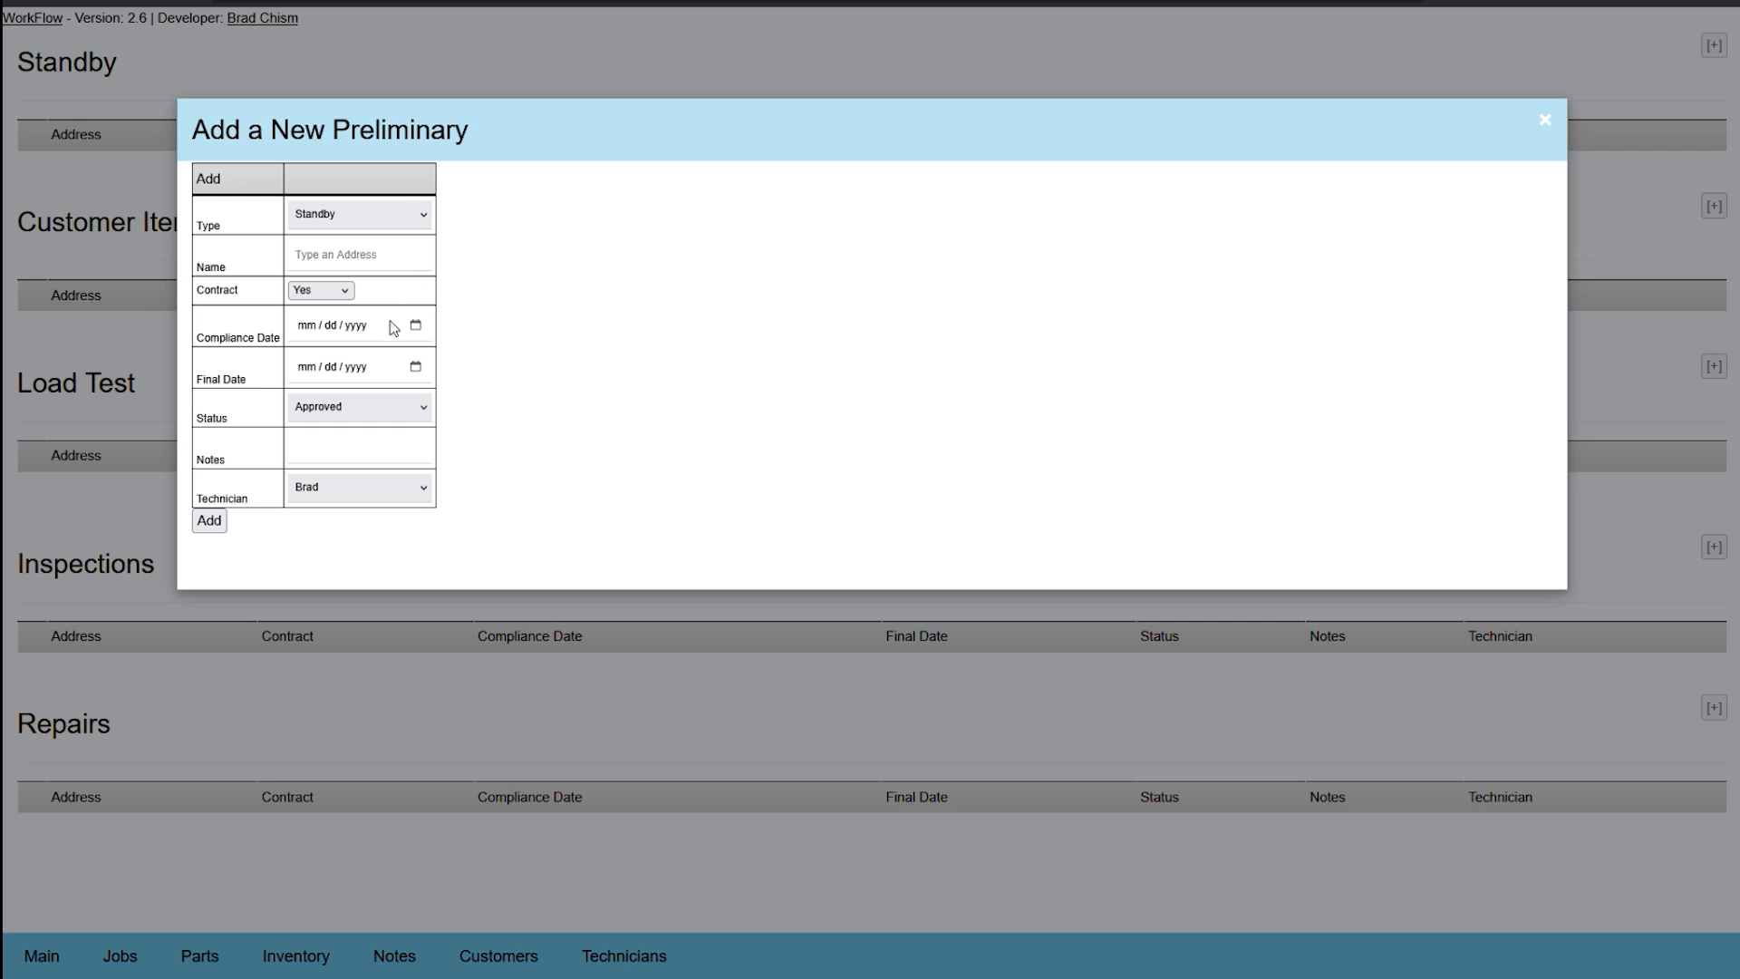
{"action": "left_click", "coordinate": [395, 262]}
{"action": "type", "text": "Hu"}
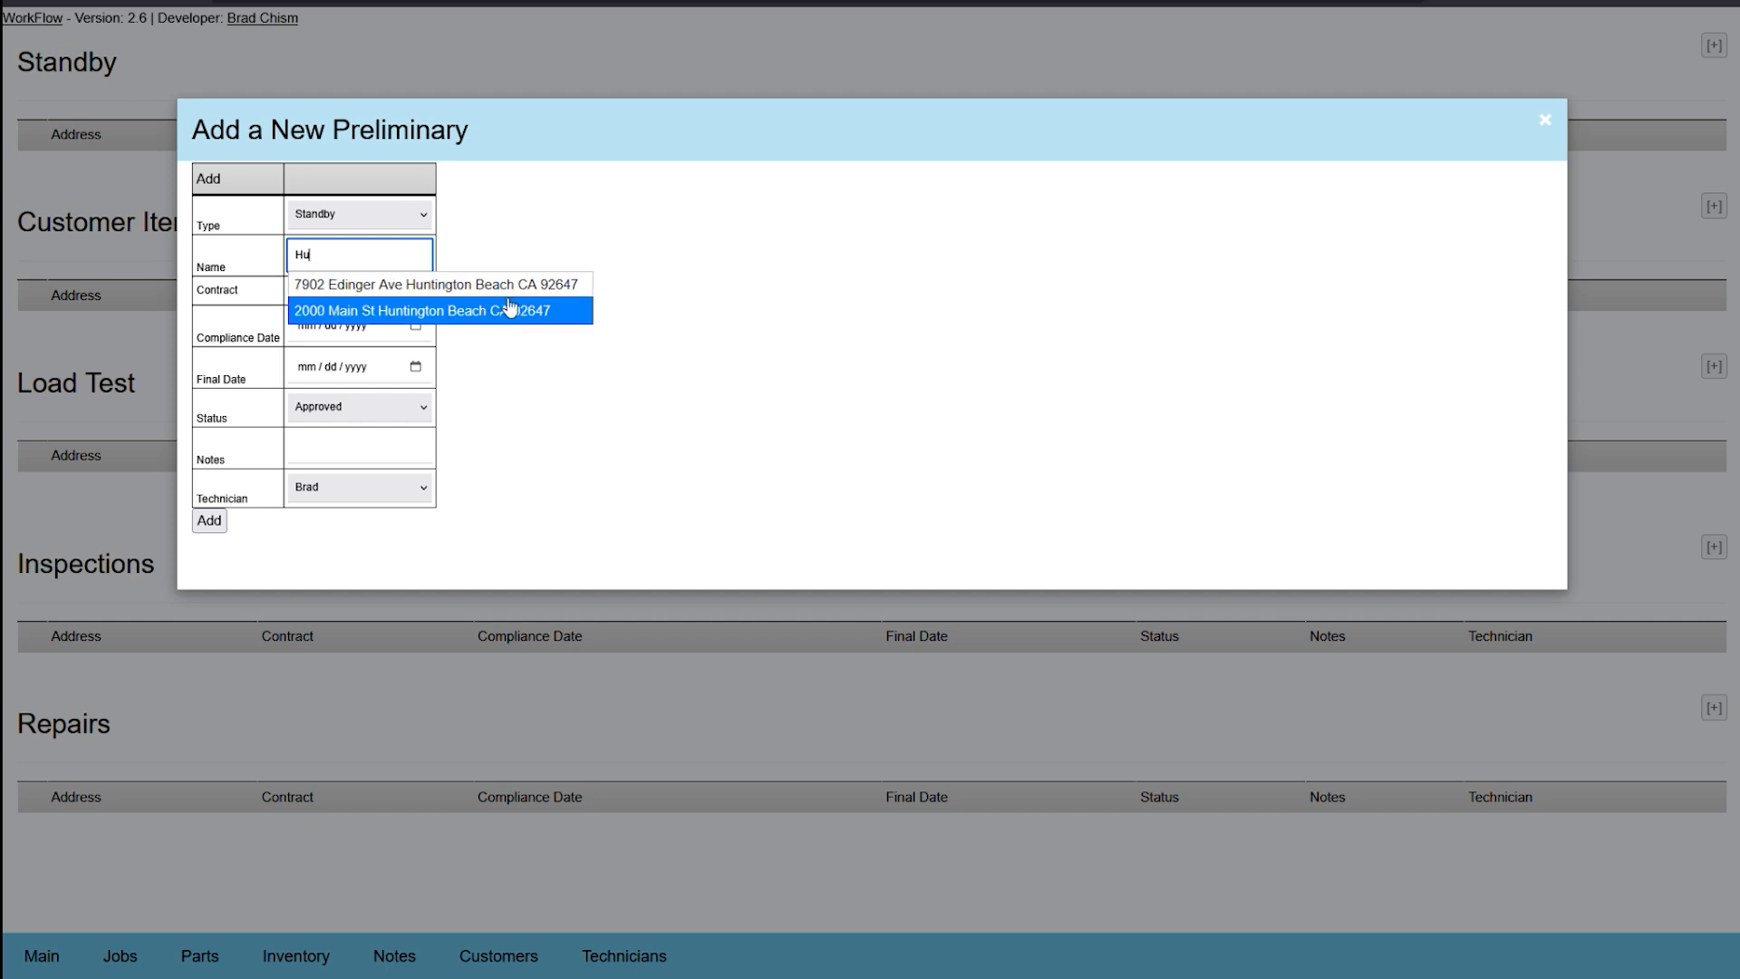
{"action": "left_click", "coordinate": [455, 296]}
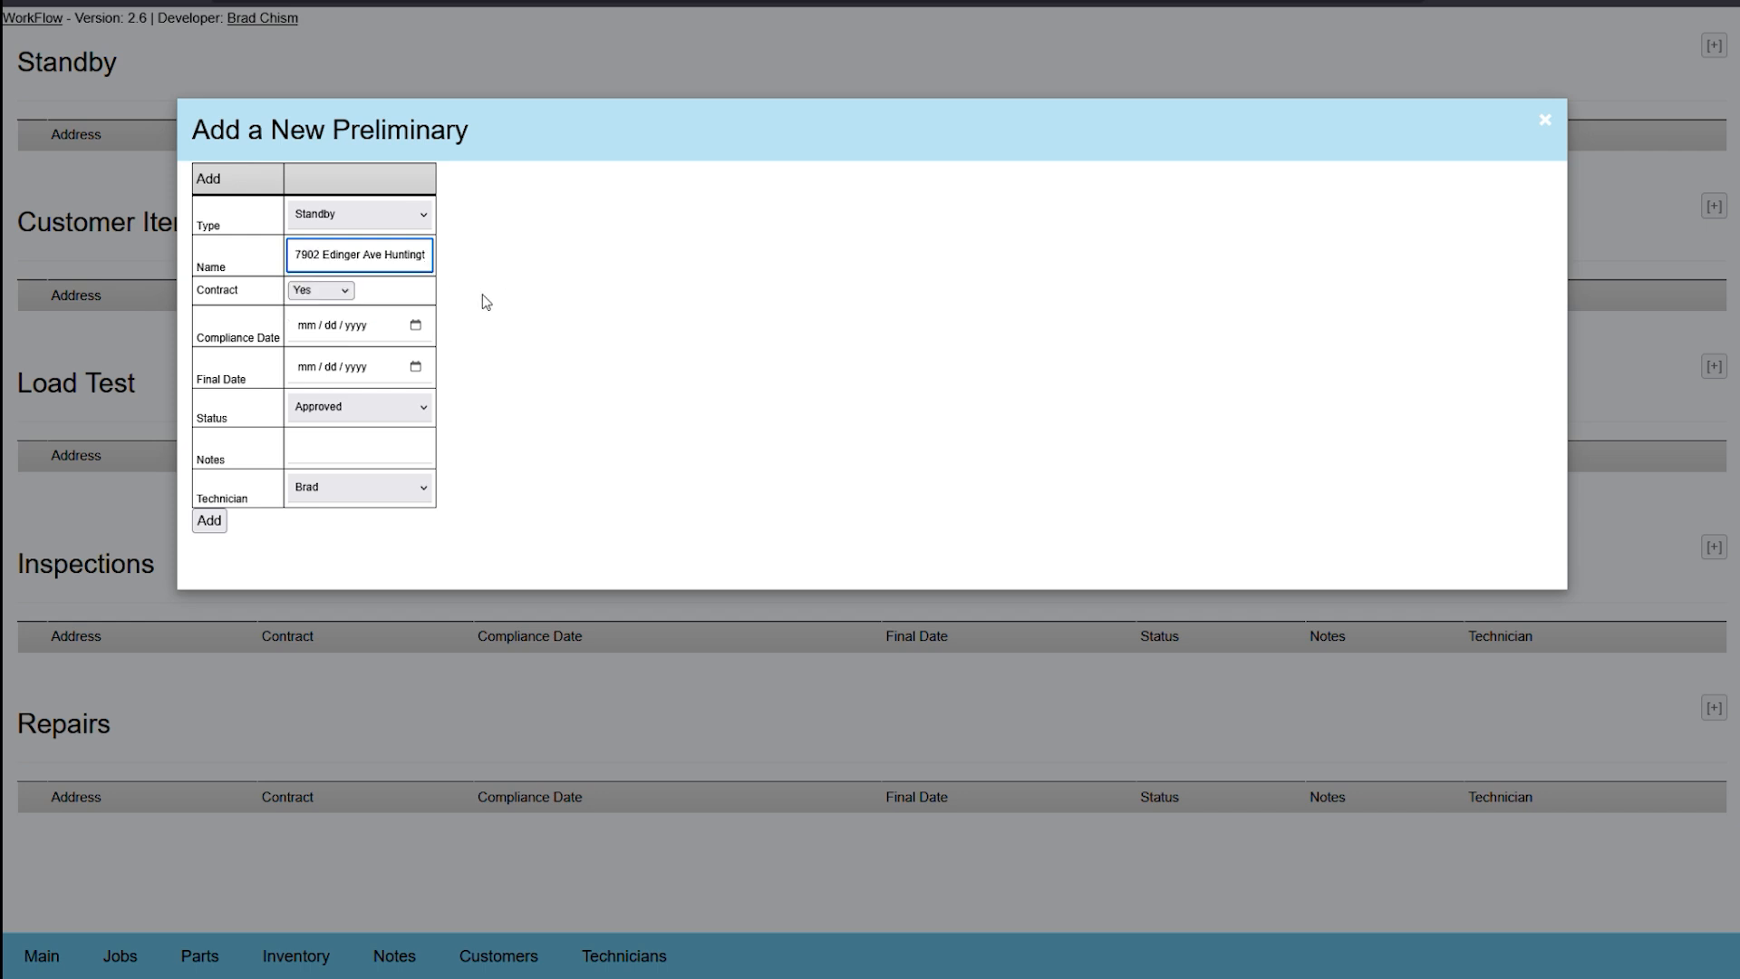
Set the preliminary's contract to No and its compliance date to 07/24/2025
{"action": "left_click", "coordinate": [330, 297]}
{"action": "left_click", "coordinate": [338, 360]}
{"action": "left_click", "coordinate": [341, 296]}
{"action": "left_click", "coordinate": [333, 337]}
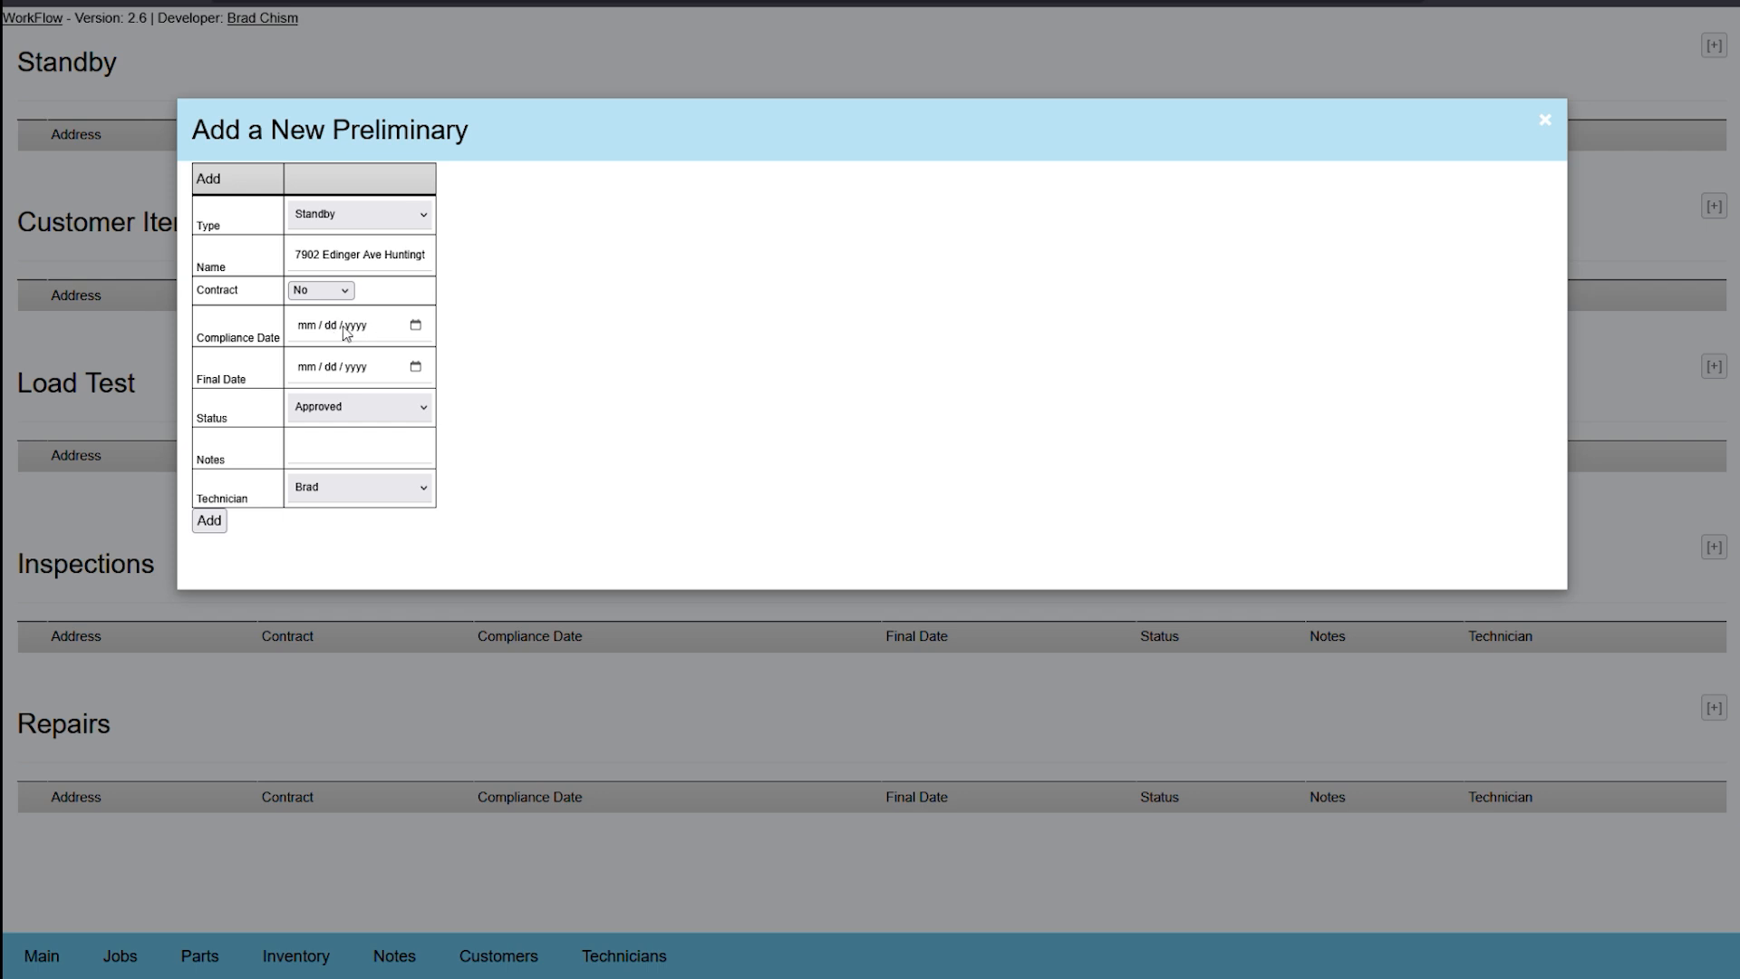
{"action": "left_click", "coordinate": [408, 326]}
{"action": "type", "text": "07242025"}
Set the status to Pending, the note to "This is a simple note" and the technician to YouTube, and add the preliminary
{"action": "left_click", "coordinate": [366, 411]}
{"action": "left_click", "coordinate": [393, 453]}
{"action": "left_click", "coordinate": [391, 454]}
{"action": "type", "text": "This is a simple note"}
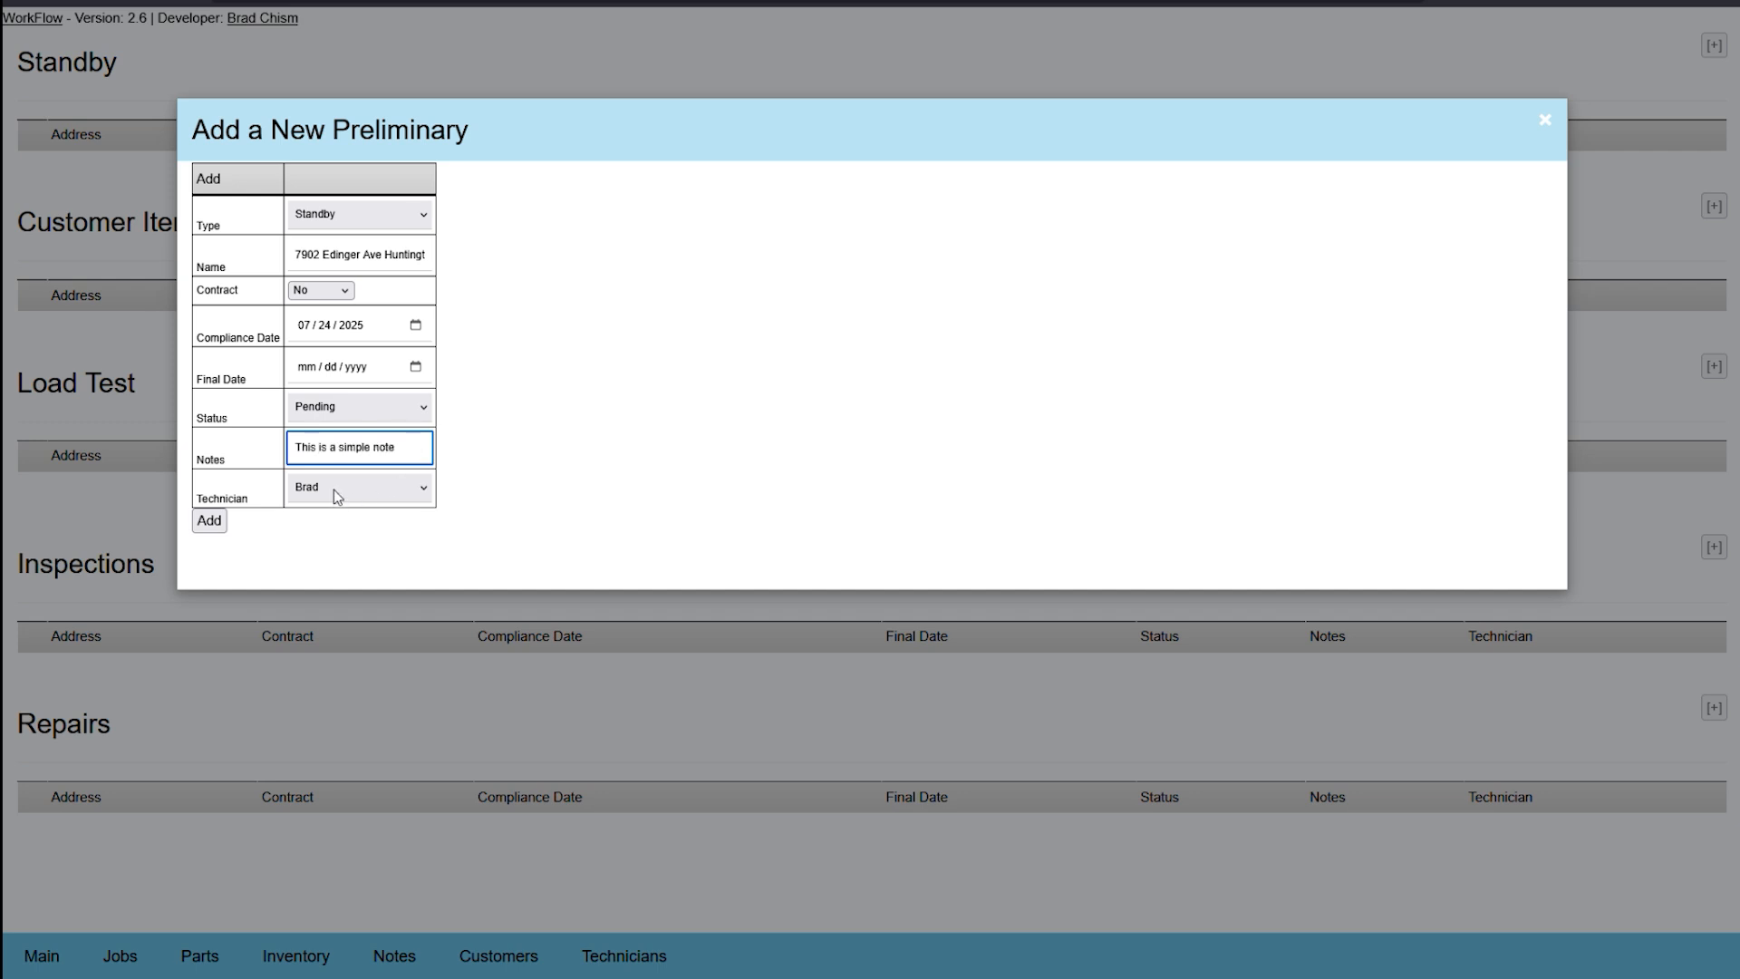
{"action": "left_click", "coordinate": [333, 487]}
{"action": "left_click", "coordinate": [361, 535]}
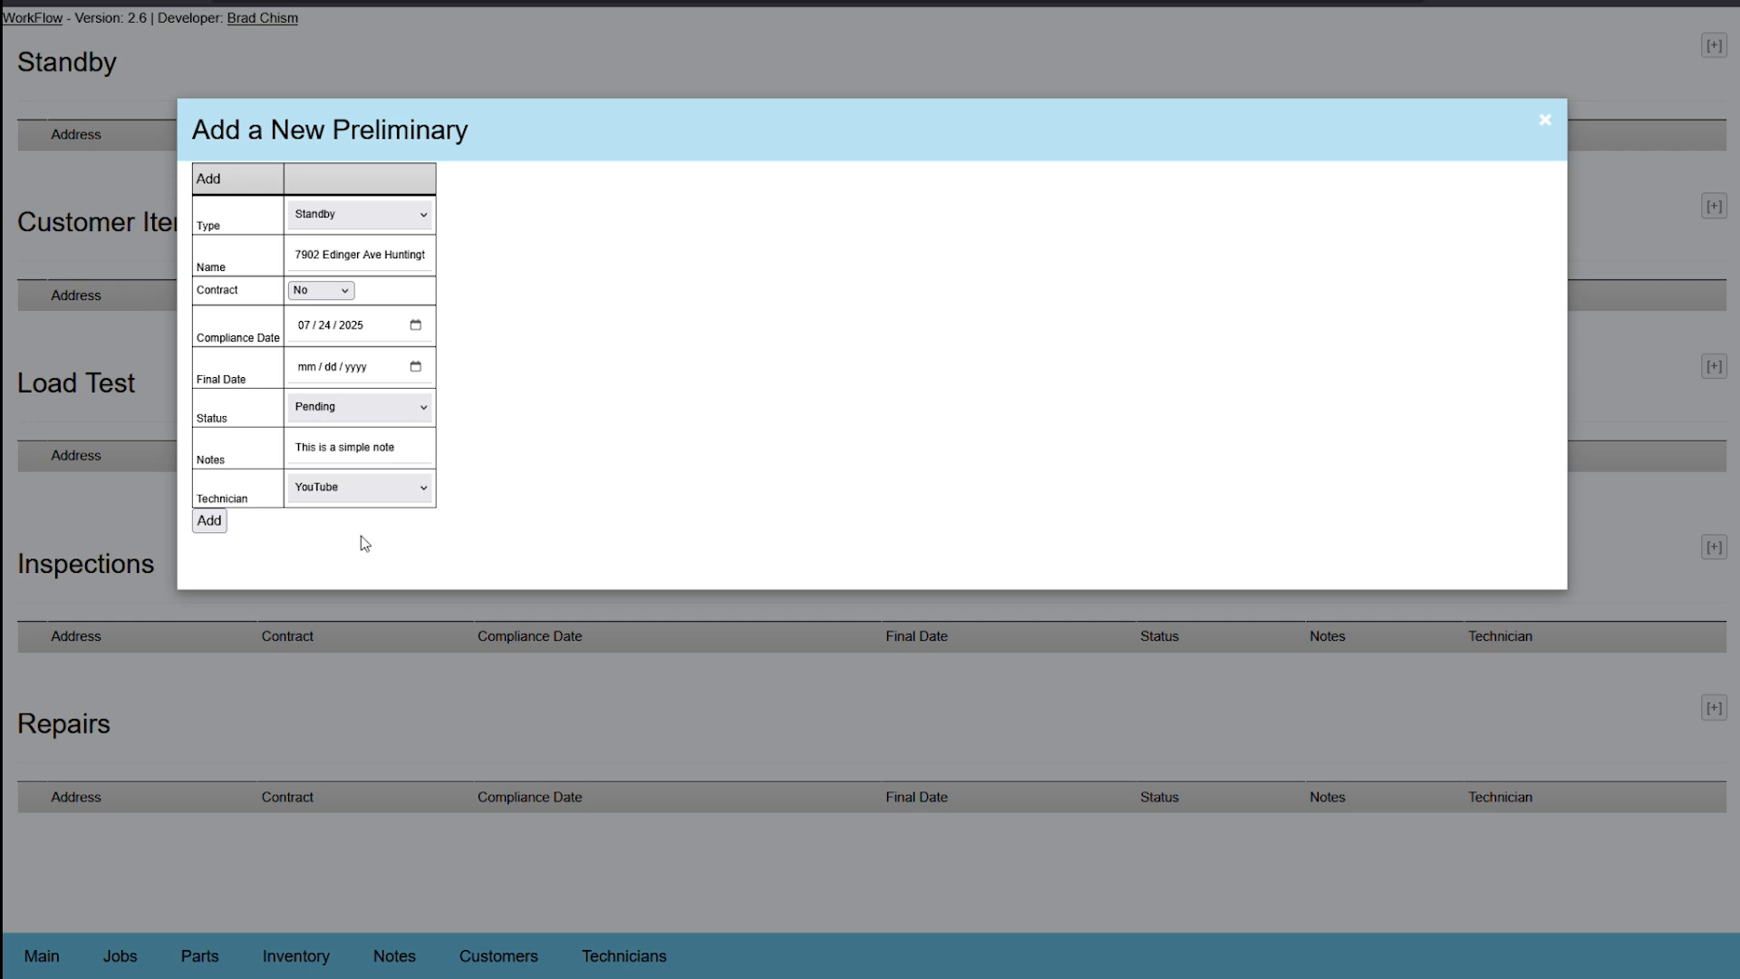
{"action": "left_click", "coordinate": [216, 526]}
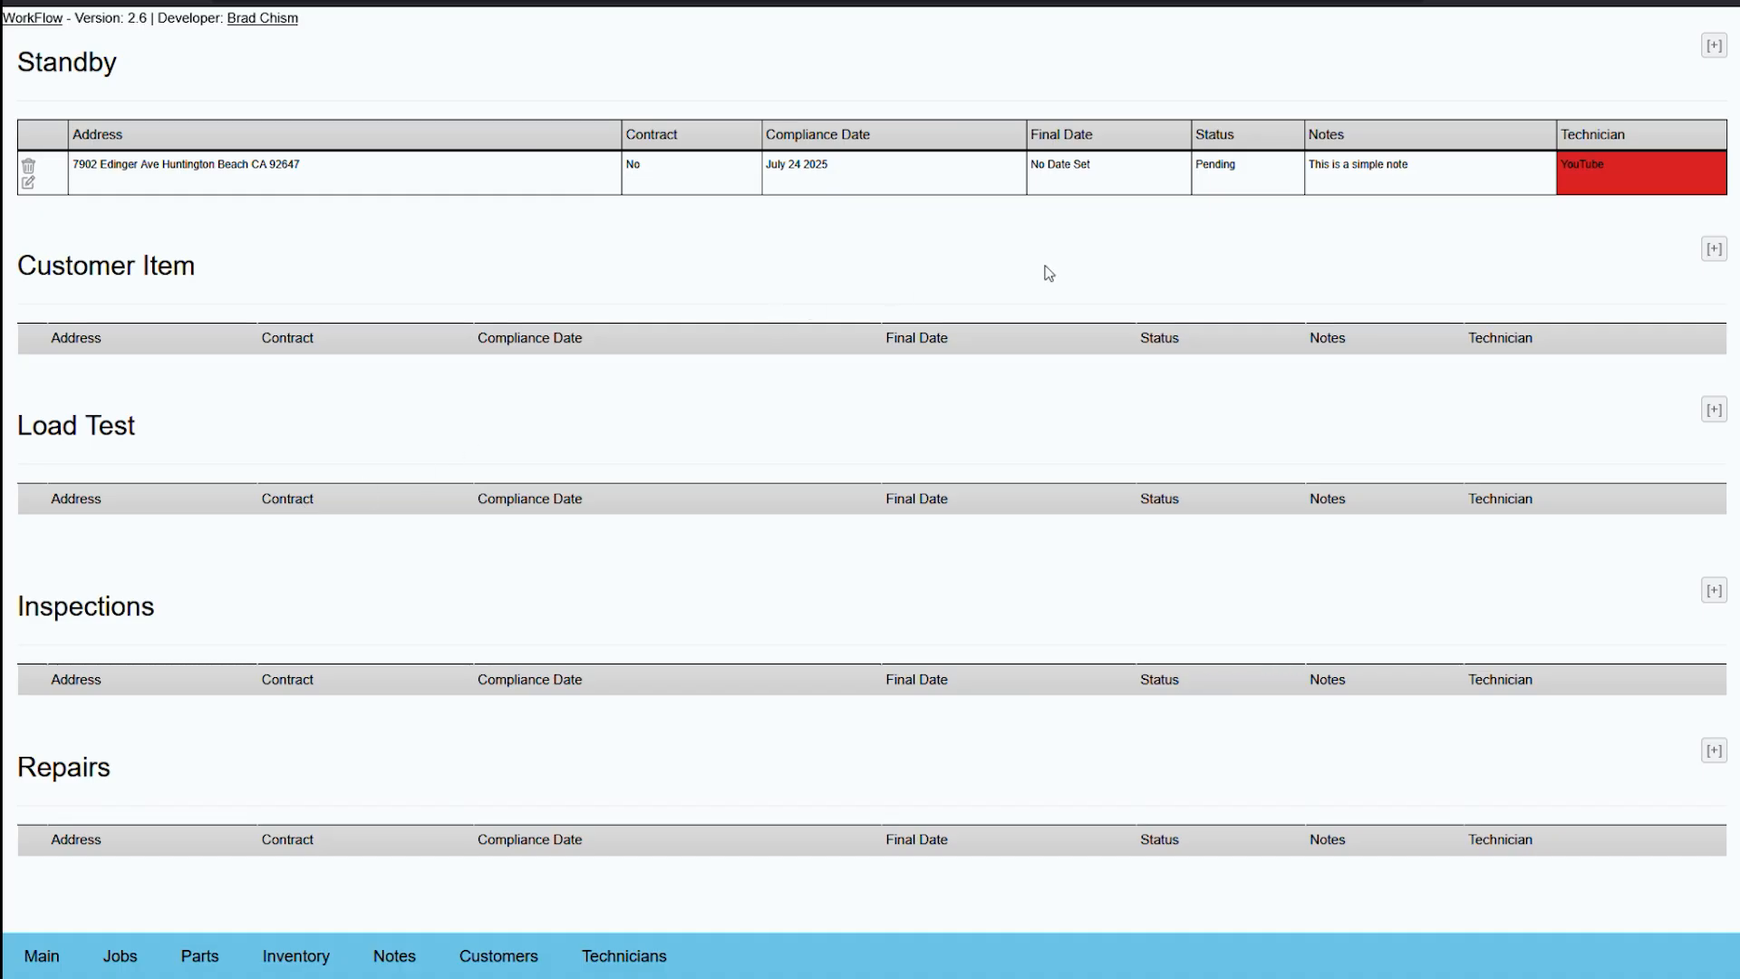
Reload the page with the form data resent, and delete the duplicate Standby entry
{"action": "key", "text": "F5"}
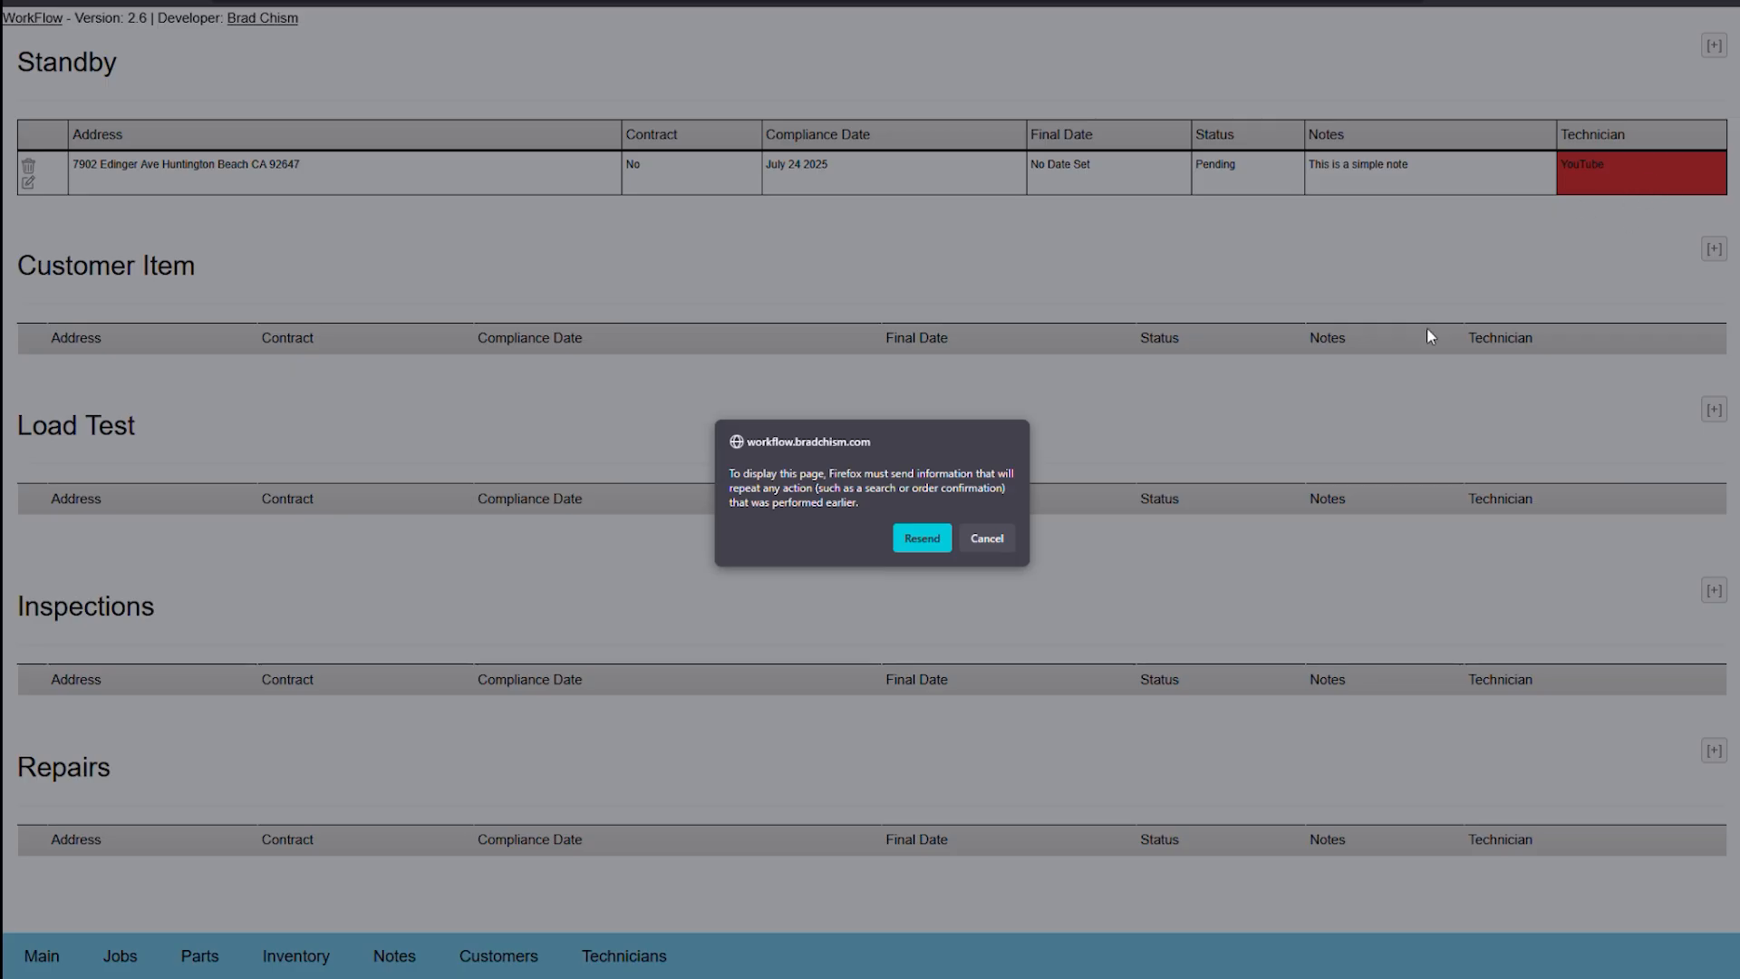
{"action": "left_click", "coordinate": [918, 535]}
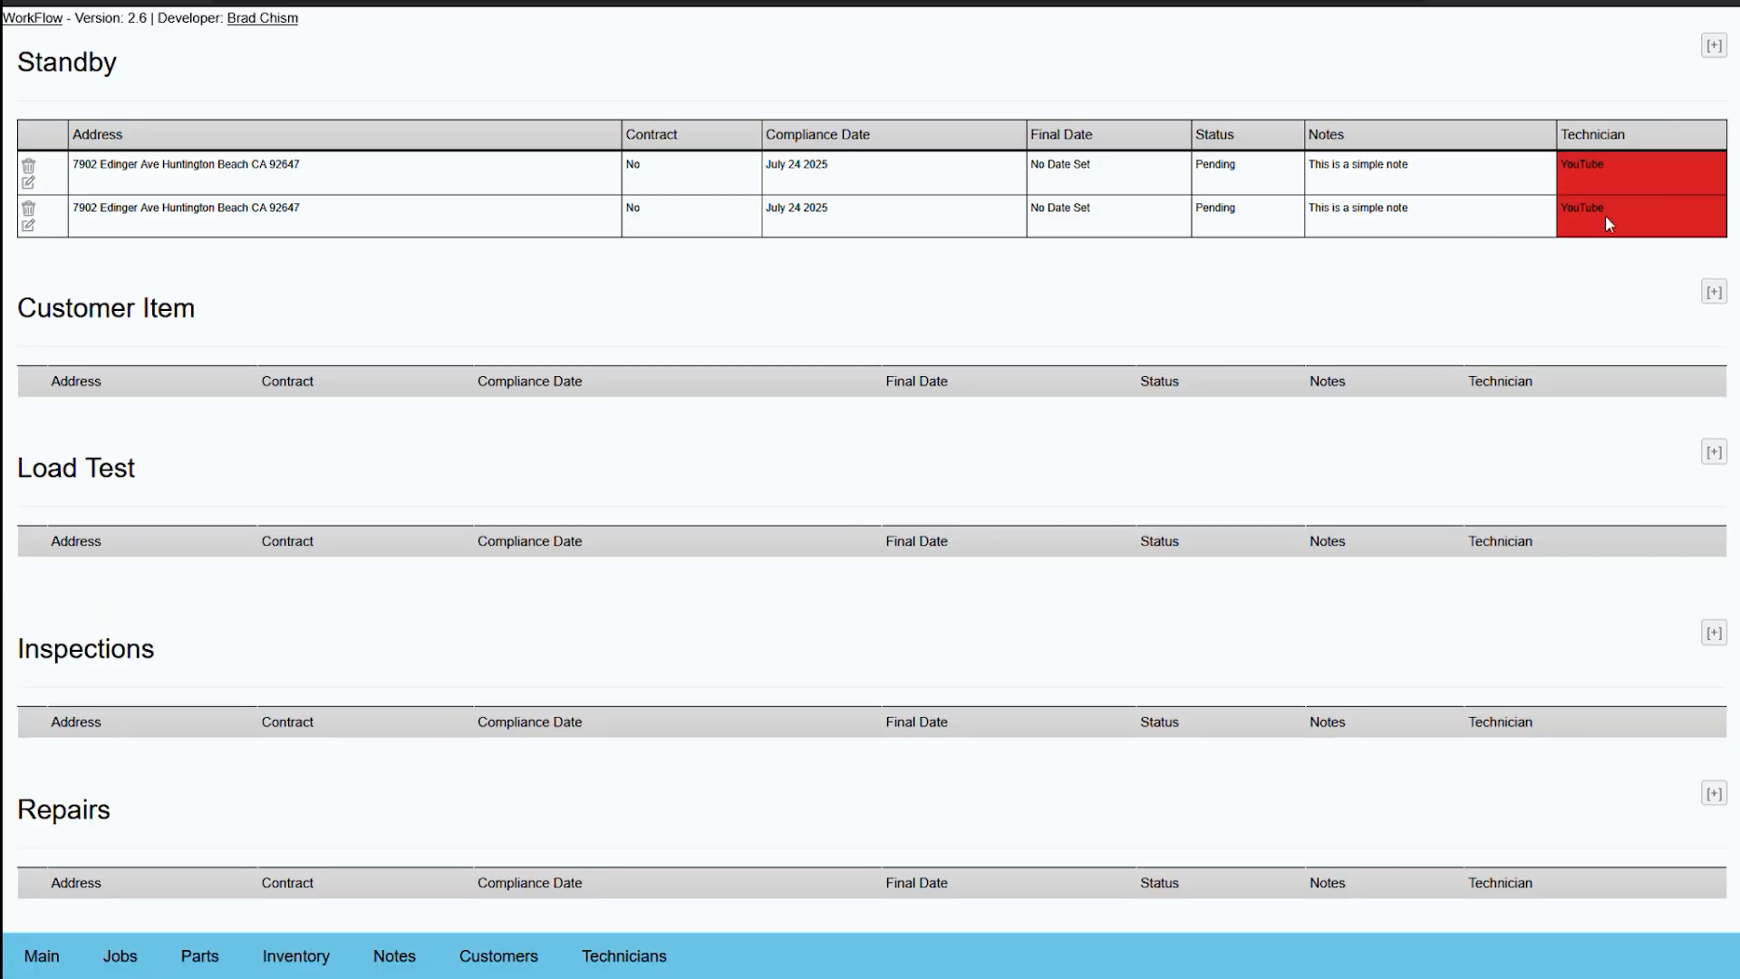
{"action": "key", "text": "F5"}
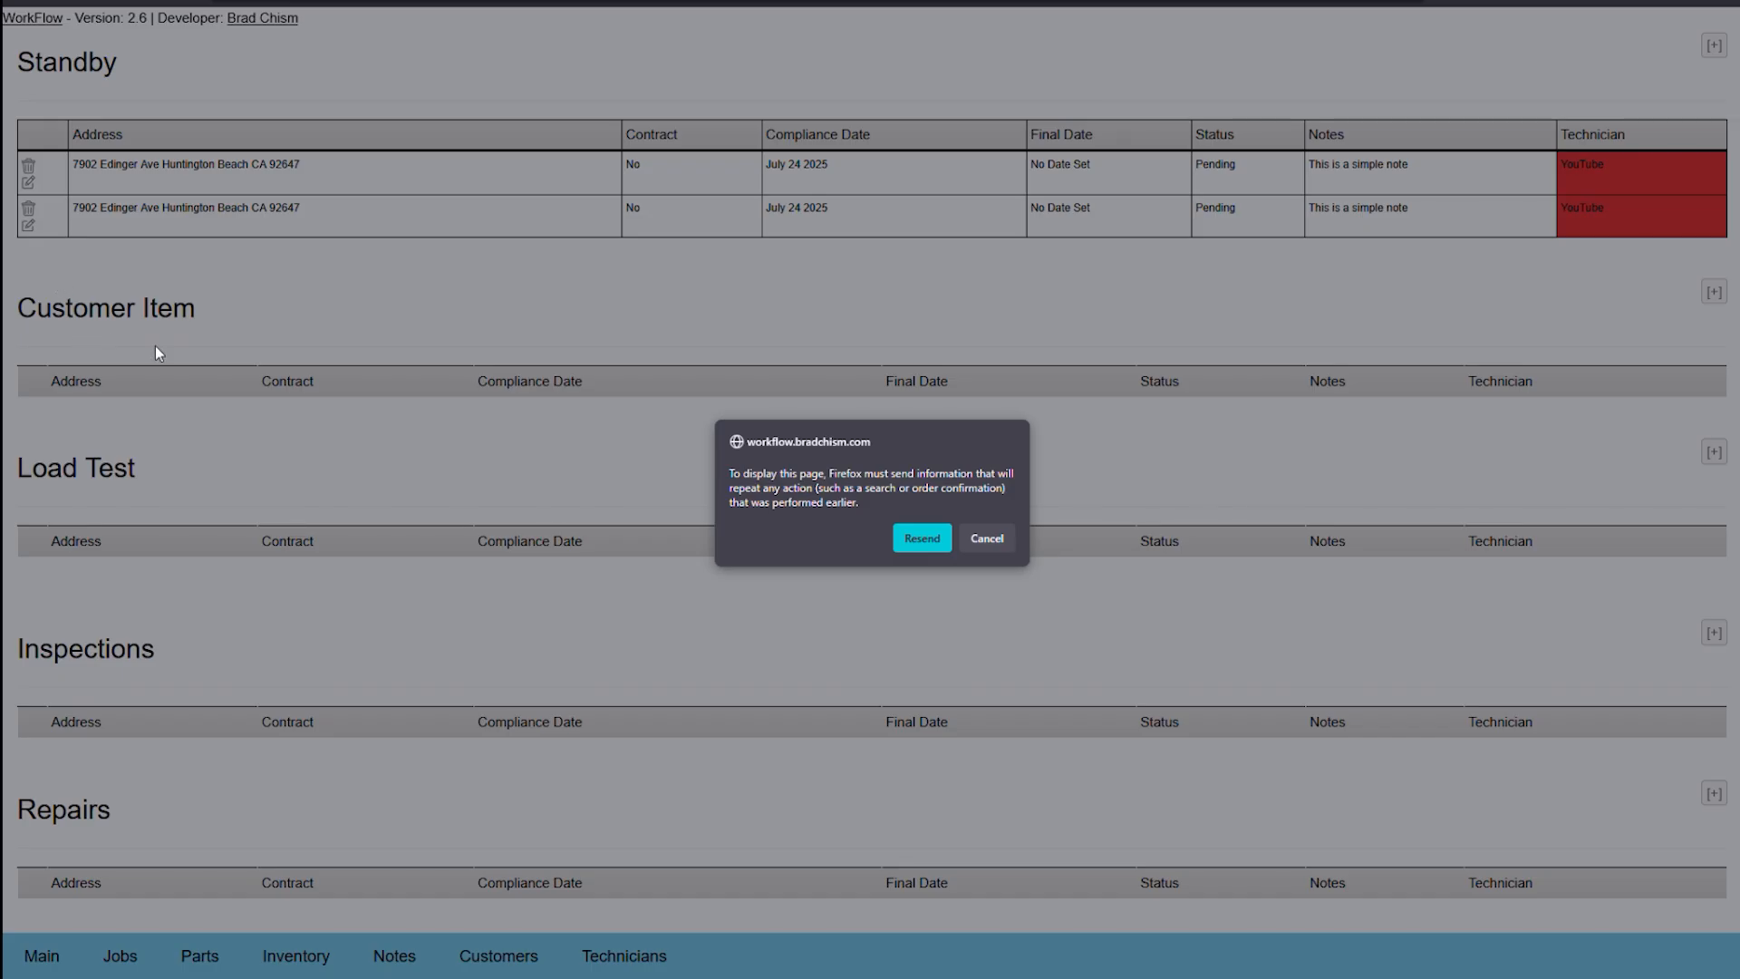
{"action": "left_click", "coordinate": [980, 543]}
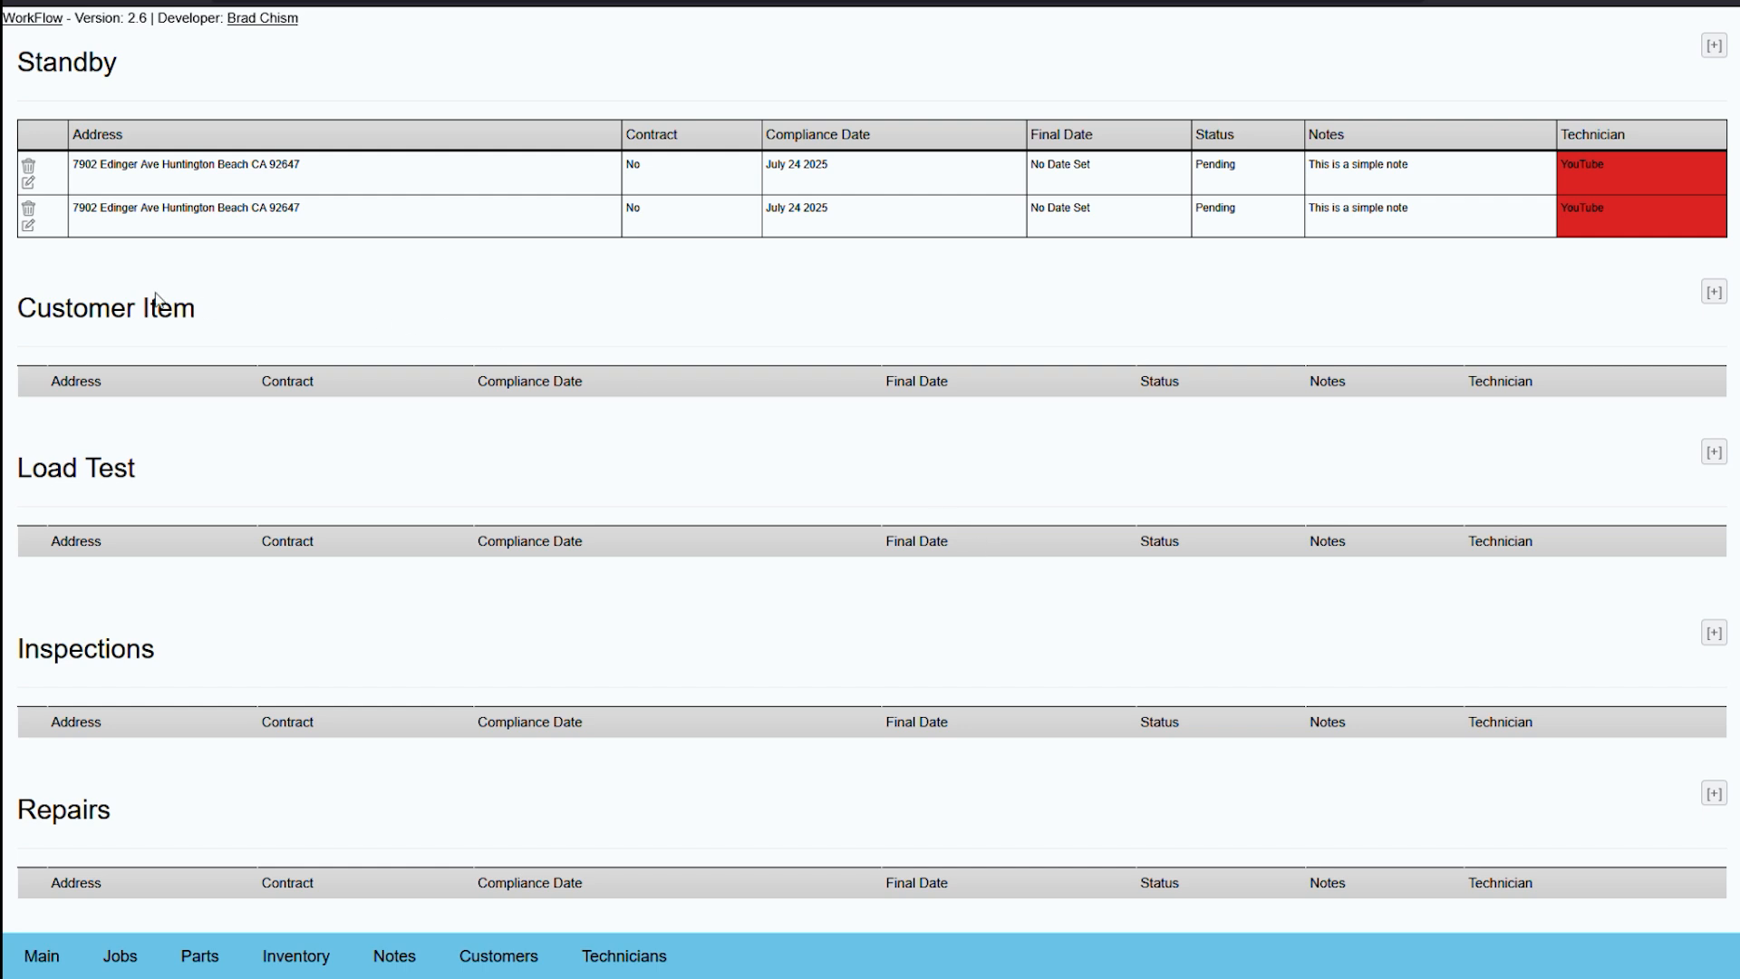
{"action": "left_click", "coordinate": [30, 214]}
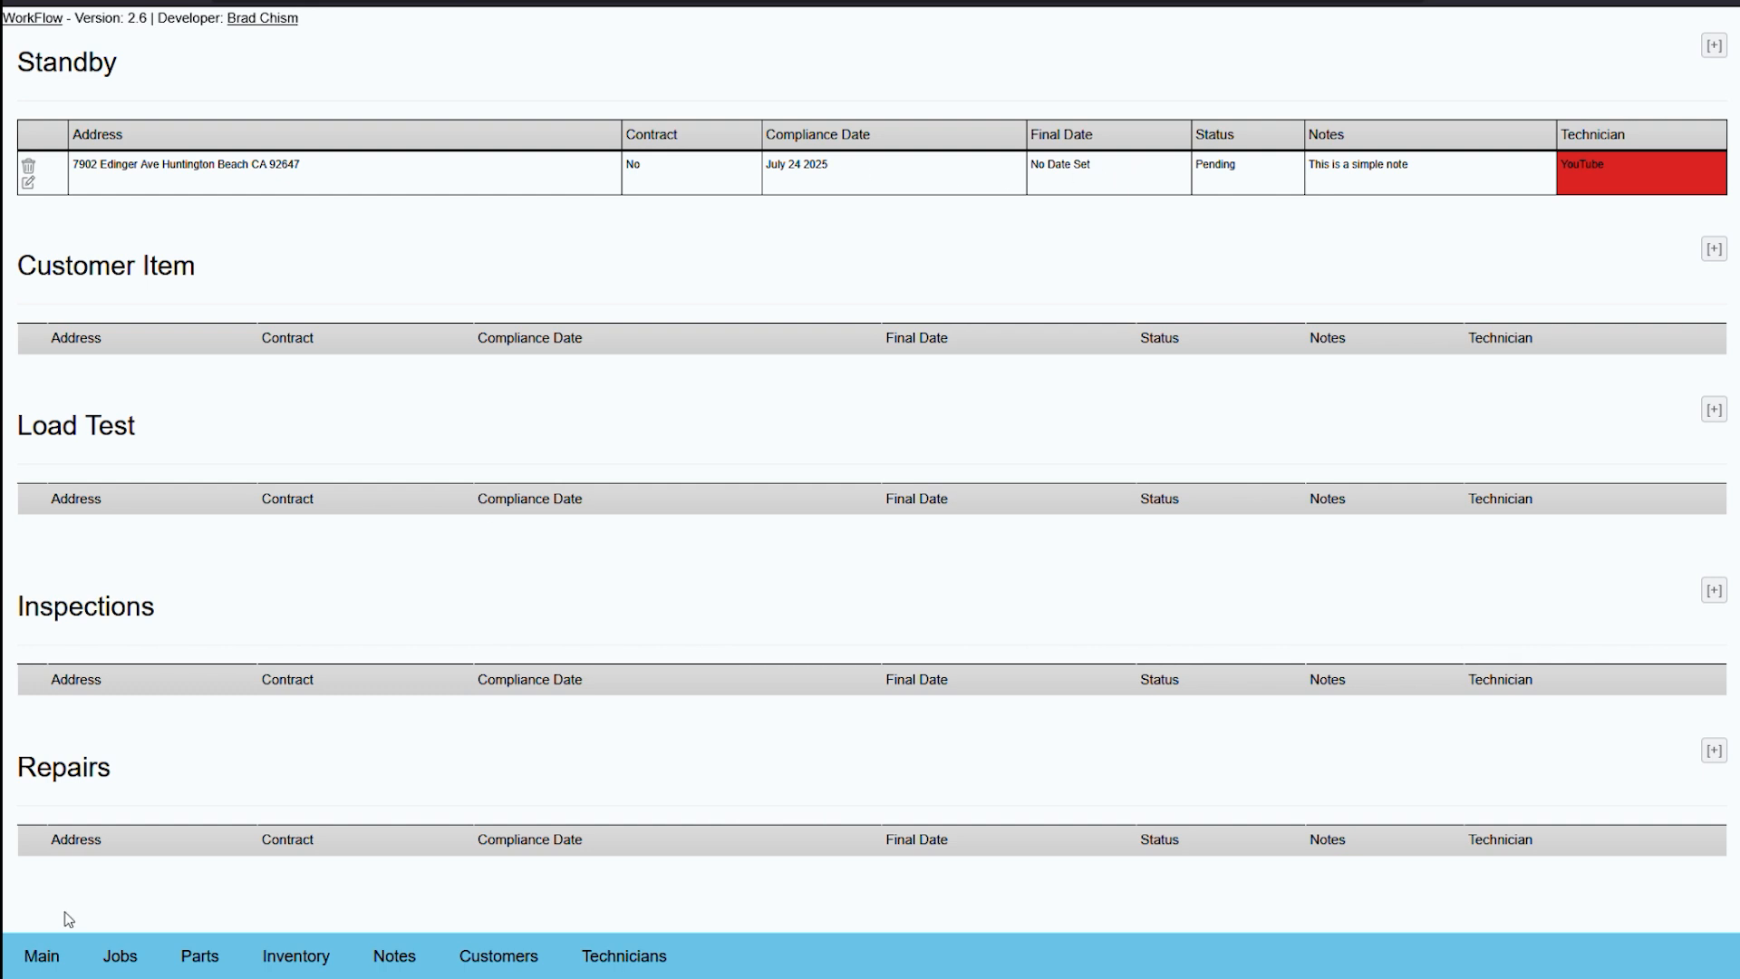
Start a new job on the Jobs page with type Repairs and choose the second suggested Huntington Beach customer address
{"action": "left_click", "coordinate": [122, 956]}
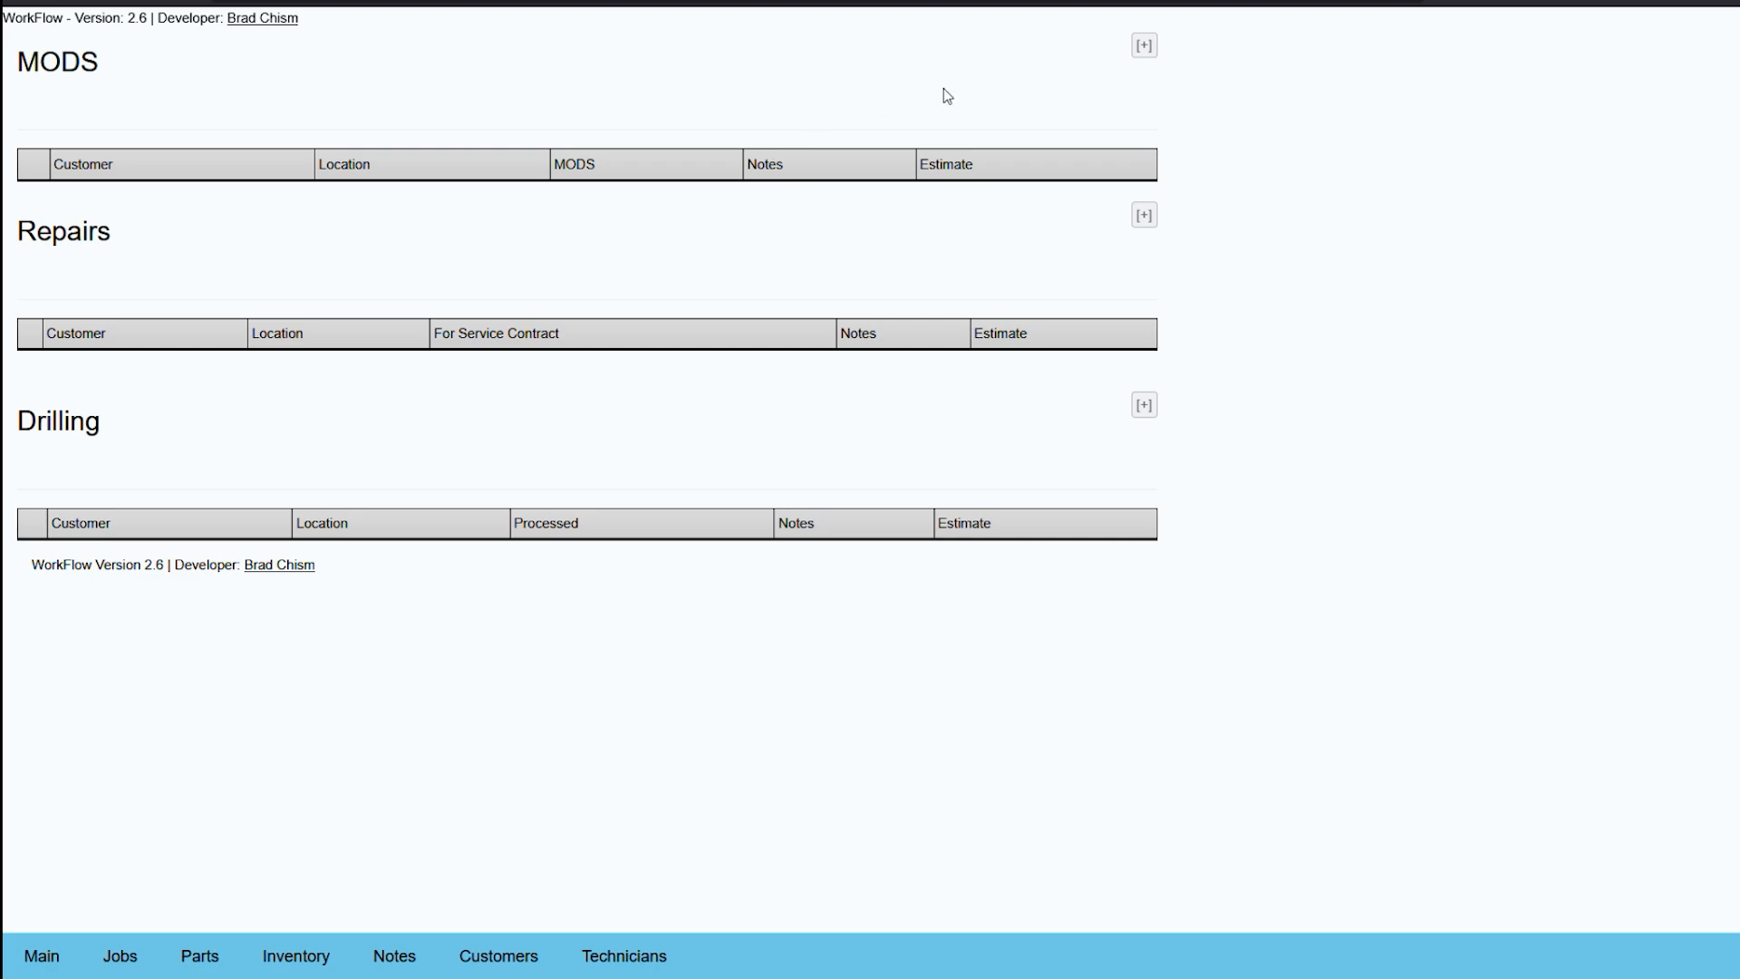
{"action": "left_click", "coordinate": [1142, 47]}
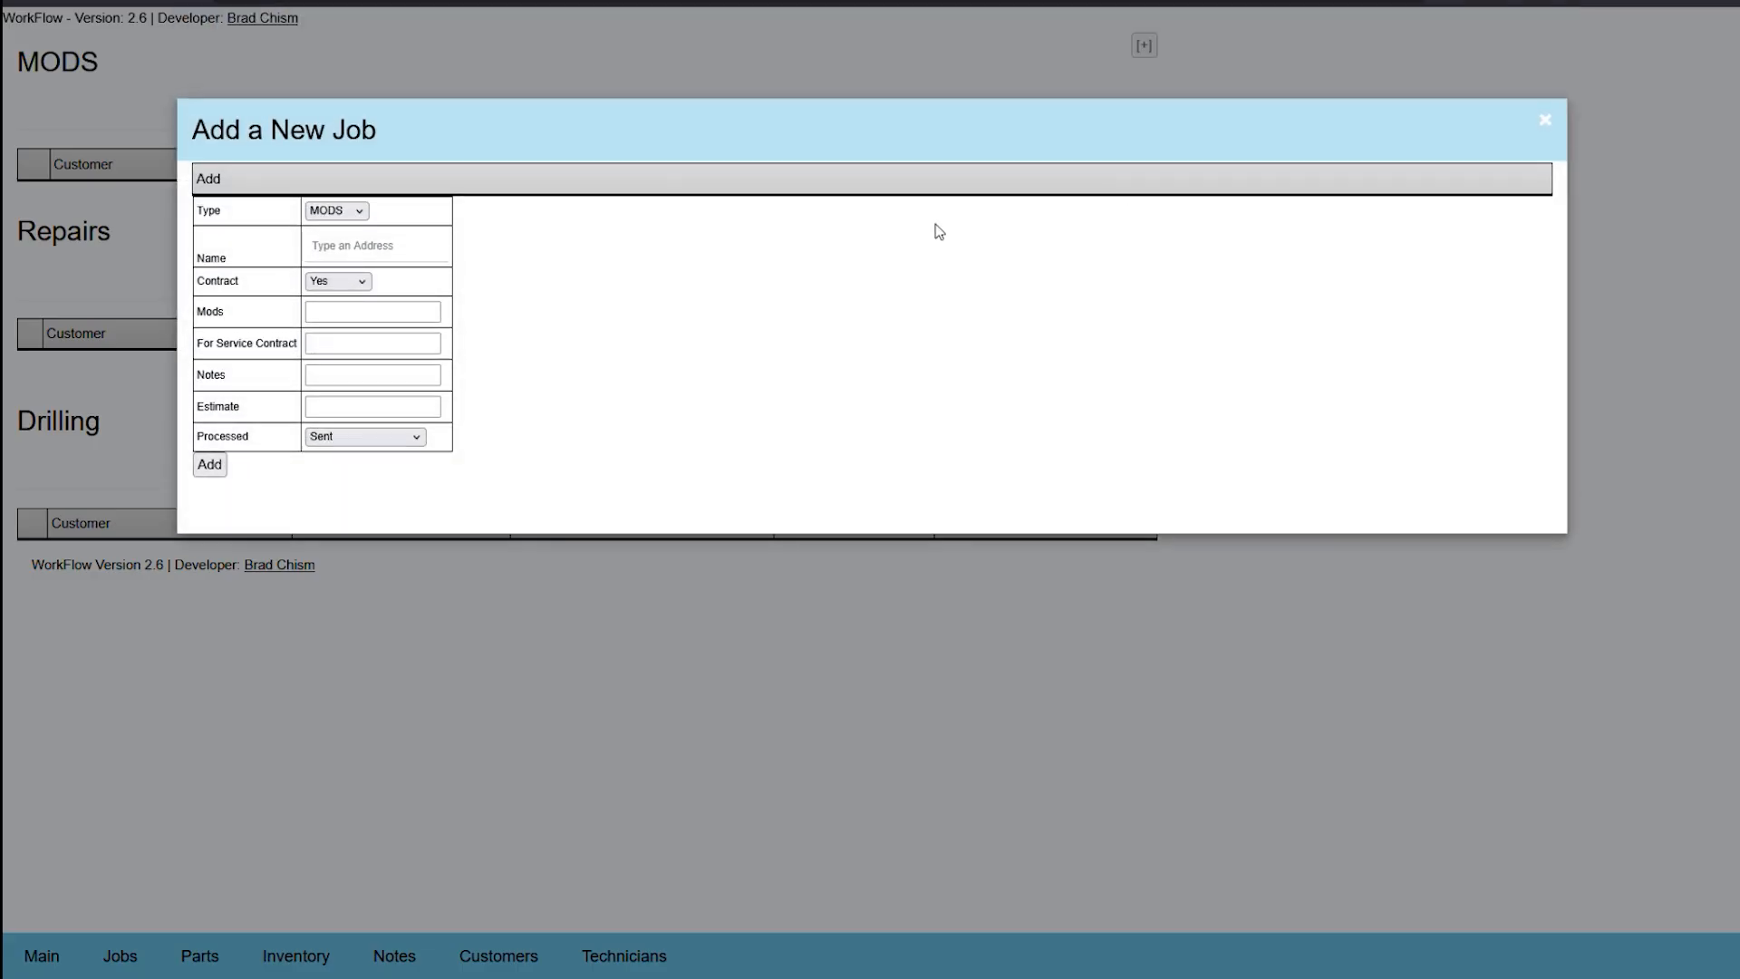
{"action": "left_click", "coordinate": [356, 245]}
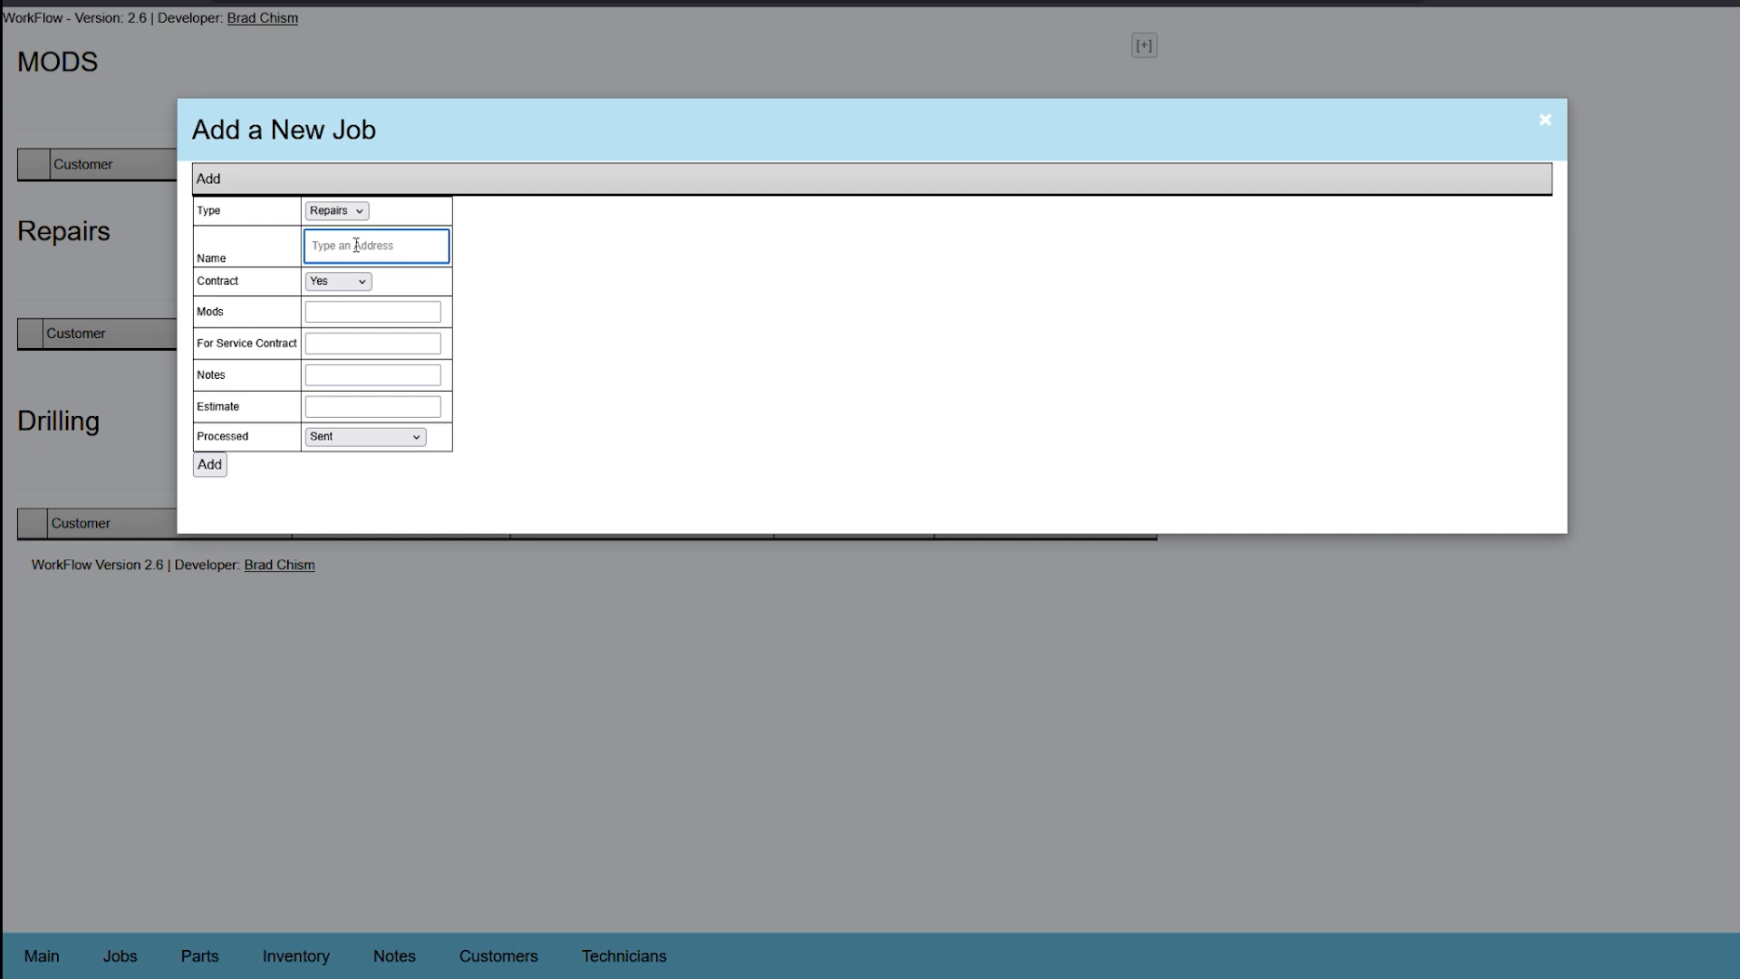
{"action": "type", "text": "Hu"}
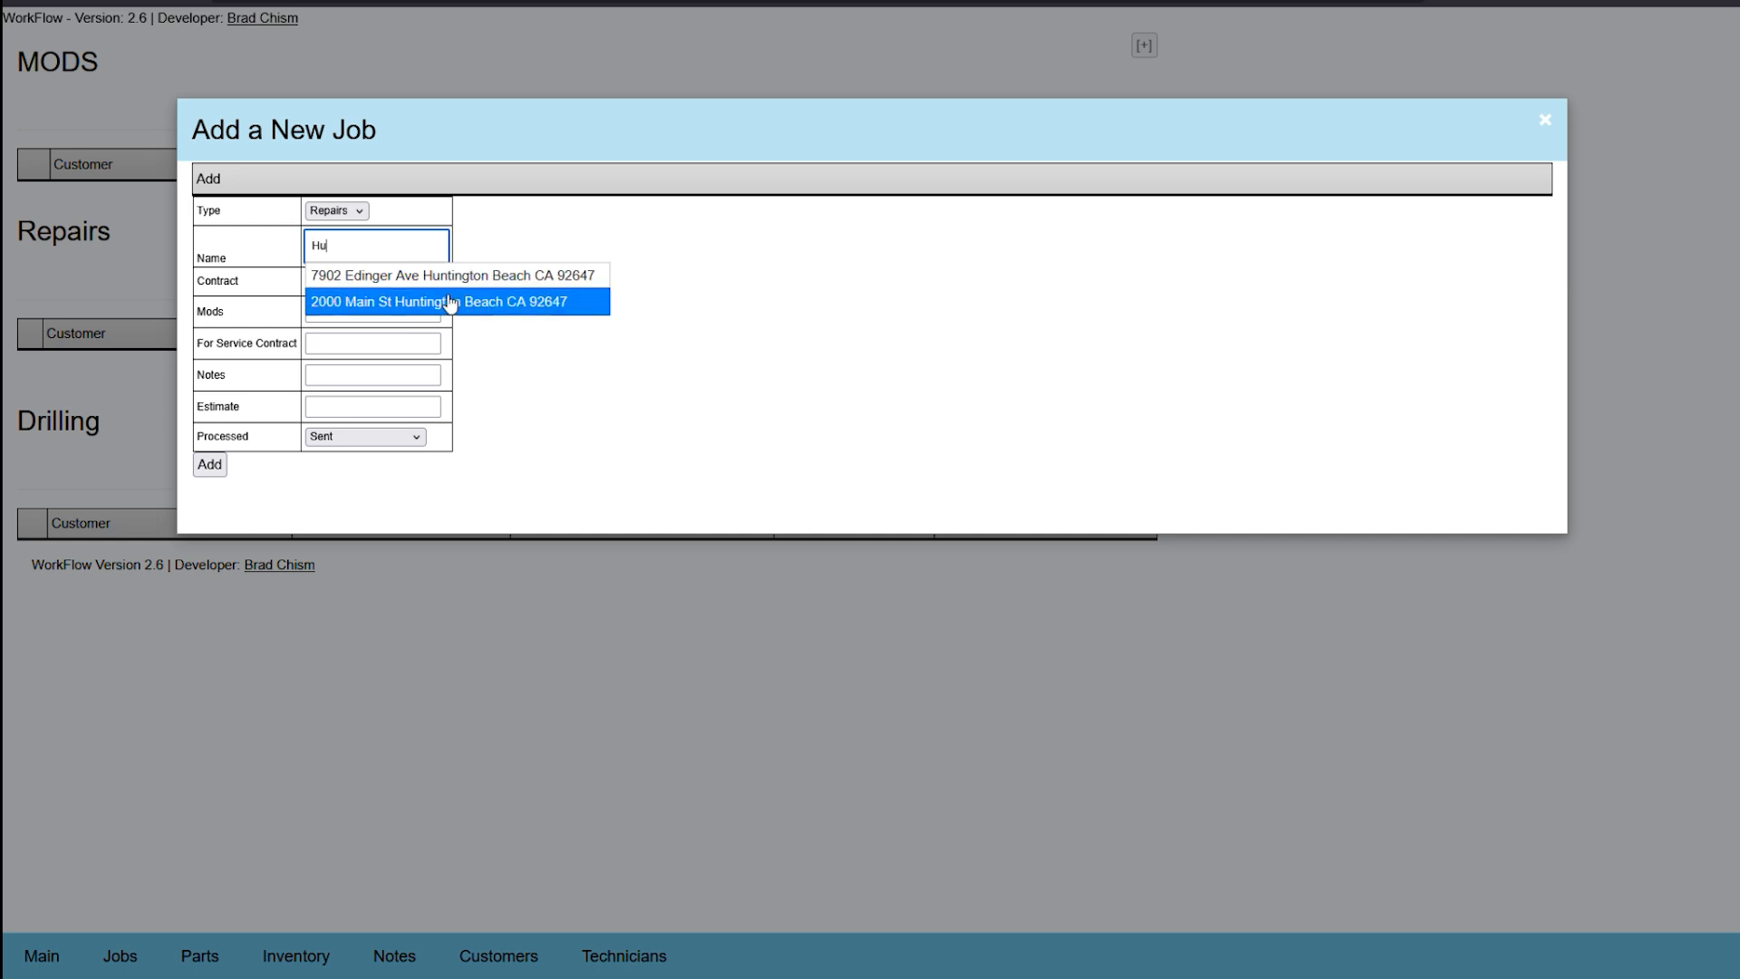
{"action": "left_click", "coordinate": [451, 303]}
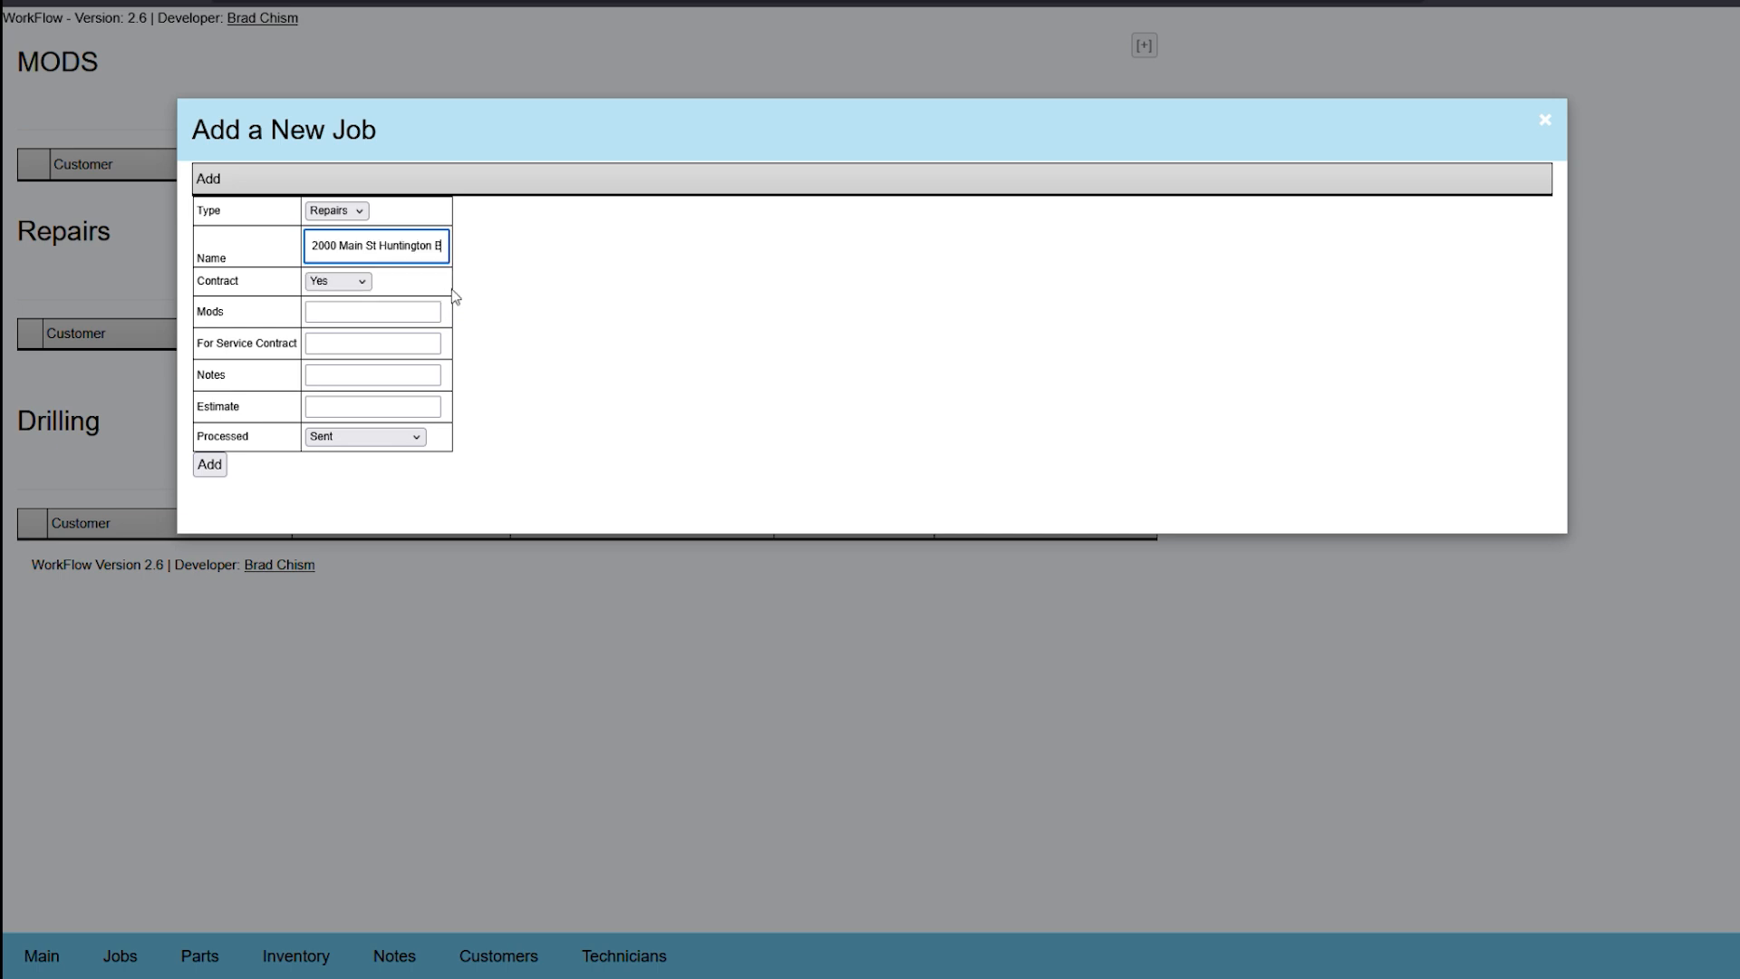
Set the new job's contract to No, leaving its Mods and For Service Contract entries empty
{"action": "left_click", "coordinate": [338, 281]}
{"action": "left_click", "coordinate": [354, 314]}
{"action": "left_click", "coordinate": [350, 328]}
{"action": "left_click", "coordinate": [360, 321]}
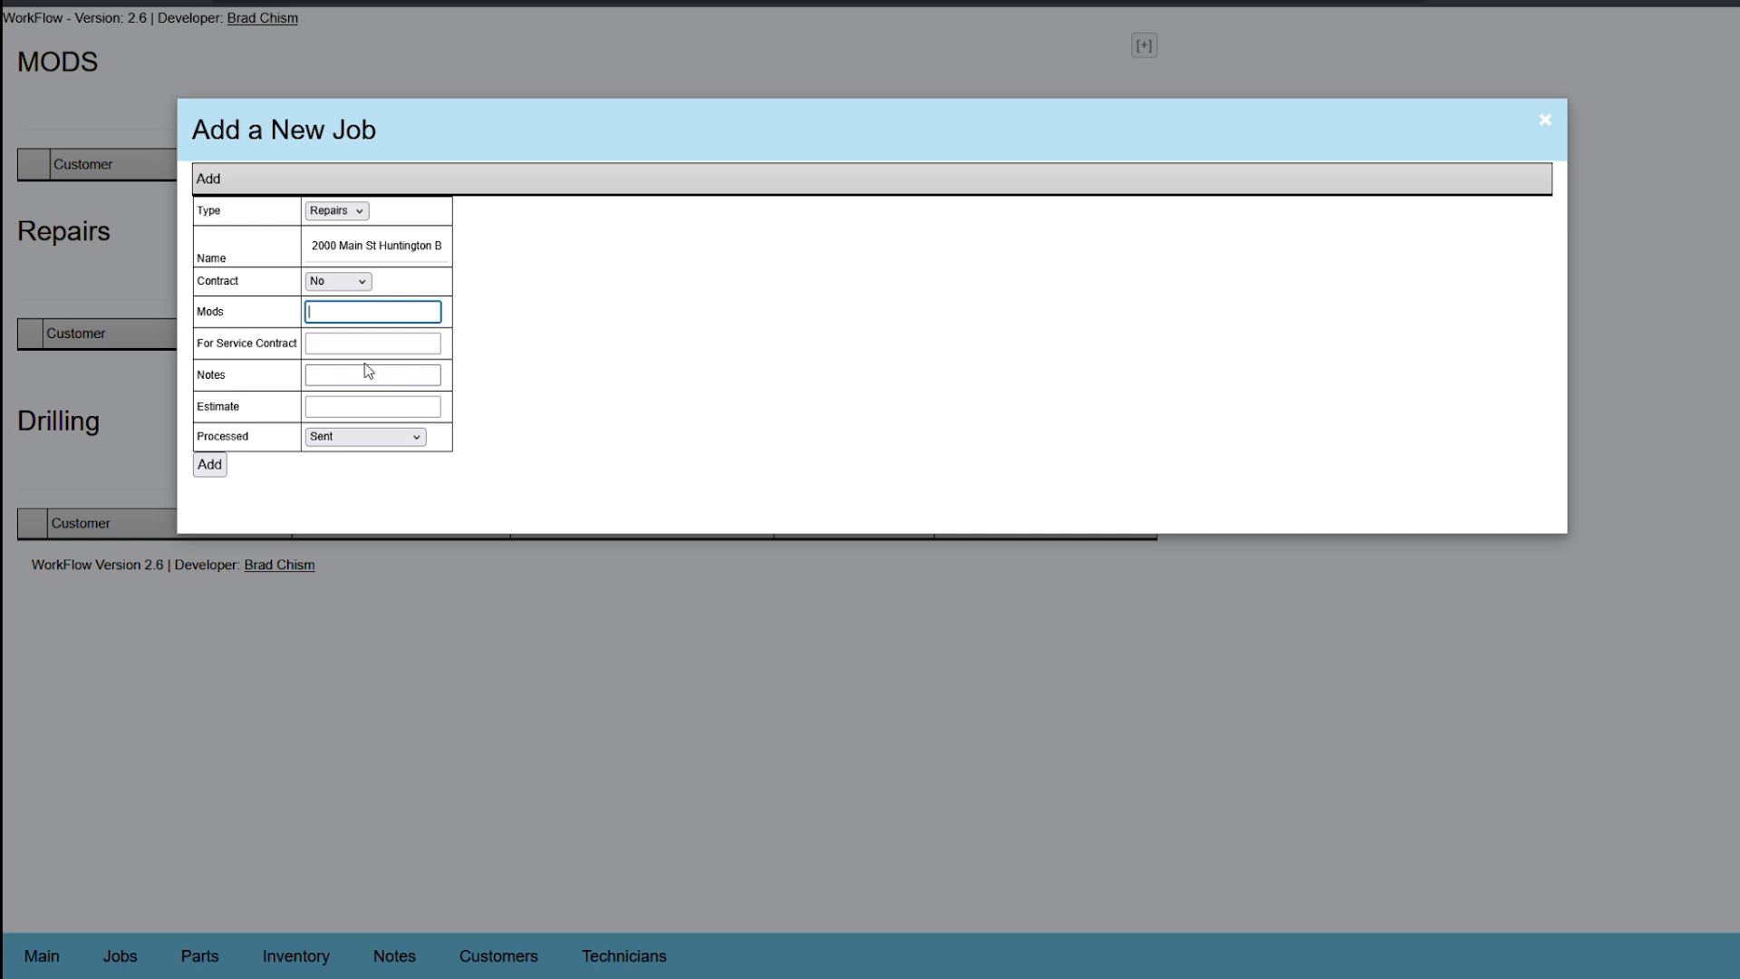
{"action": "left_click", "coordinate": [385, 353]}
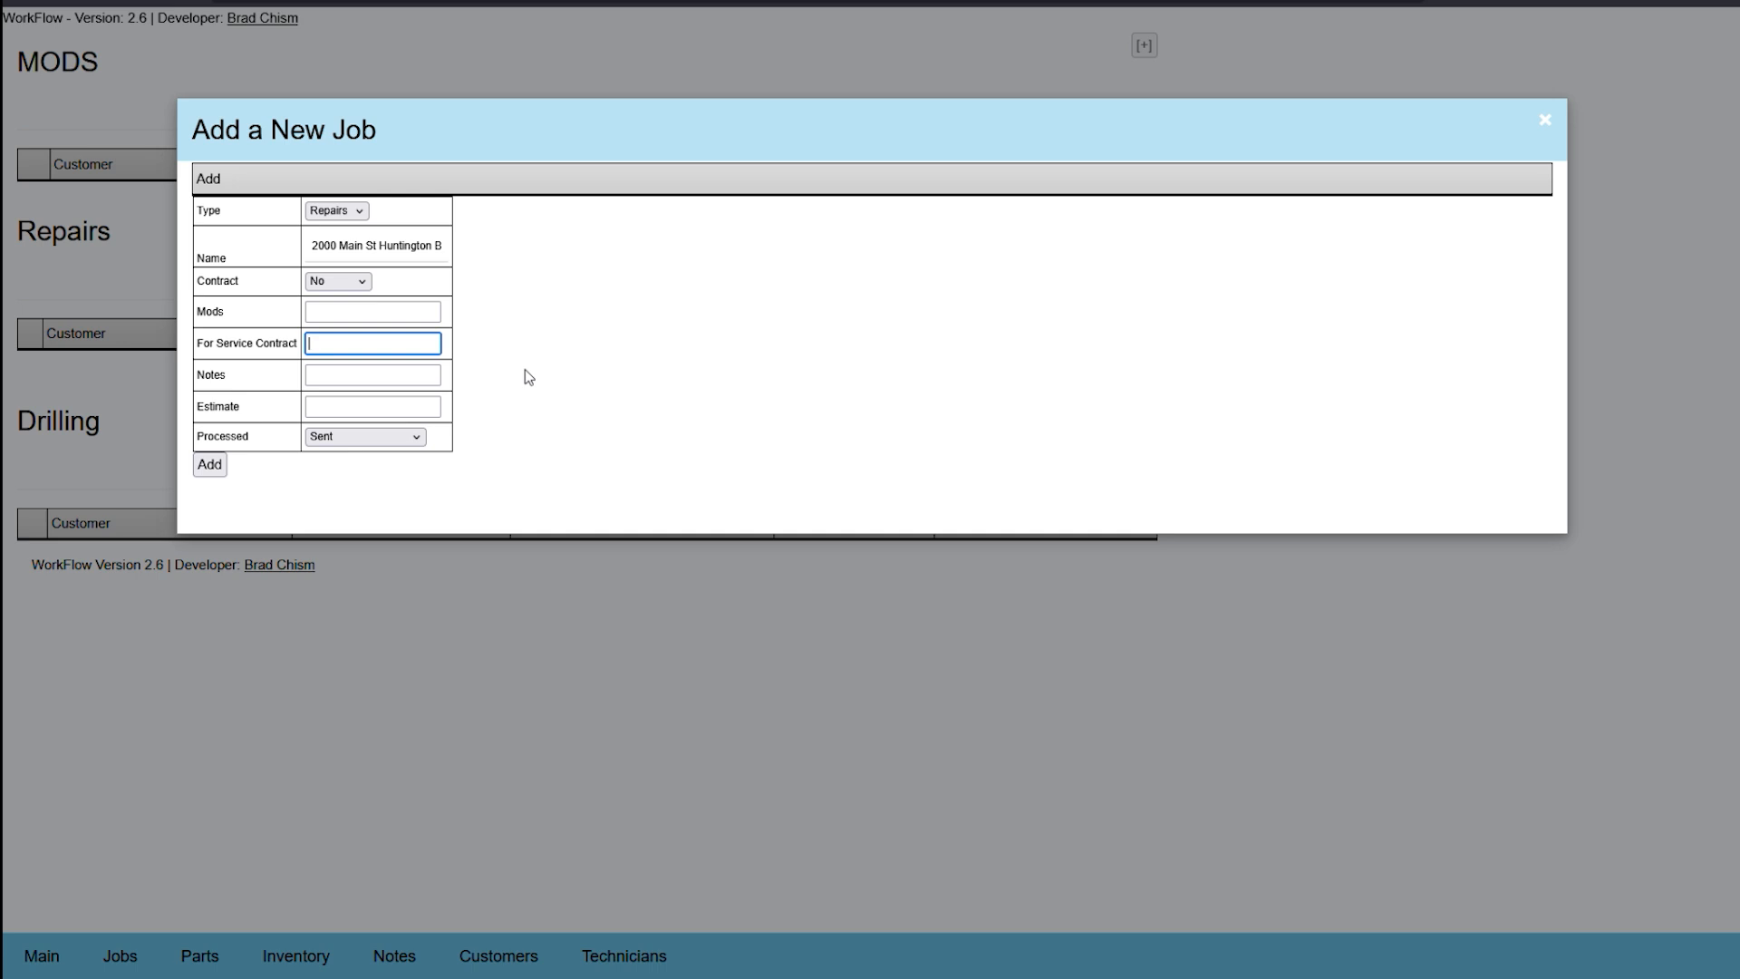
Enter "Possible upgrade to police motorcycle communications system." as the repair job's note
{"action": "left_click", "coordinate": [420, 377]}
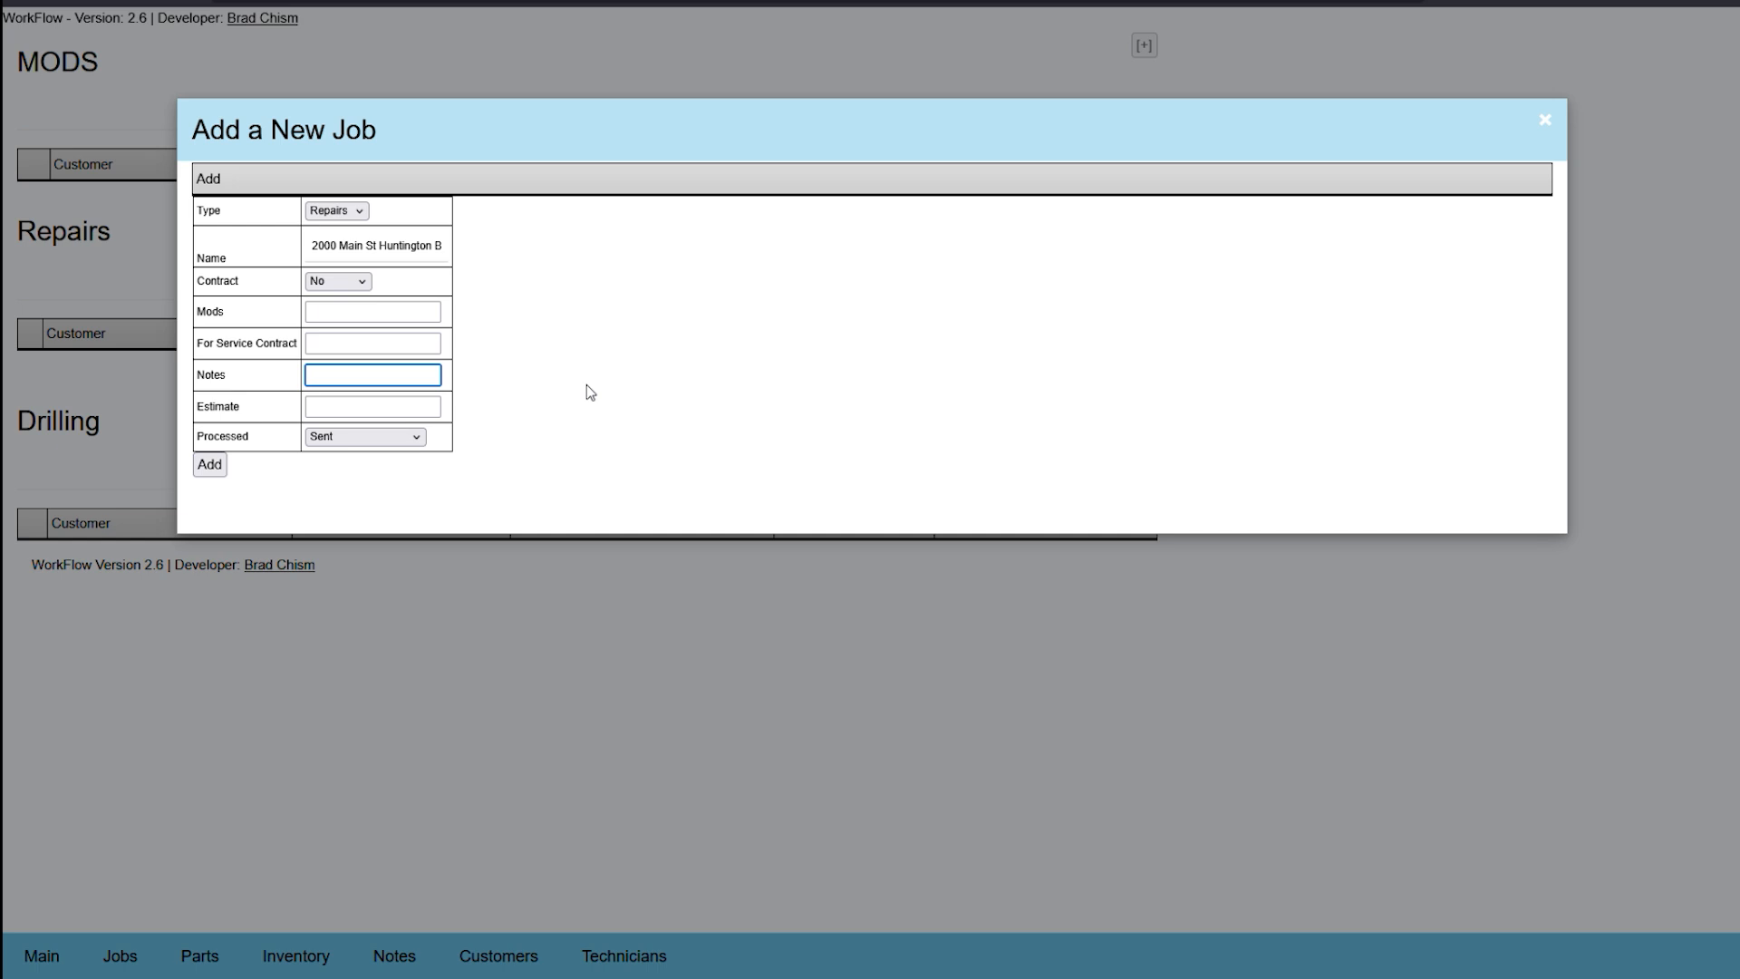
{"action": "type", "text": "Possible "}
{"action": "type", "text": "upgrade to "}
{"action": "type", "text": "police motor"}
{"action": "type", "text": "cycle"}
{"action": "type", "text": "comm"}
{"action": "type", "text": "unications sytem."}
{"action": "key", "text": "BackSpace"}
{"action": "key", "text": "BackSpace"}
{"action": "key", "text": "BackSpace"}
{"action": "key", "text": "BackSpace"}
{"action": "key", "text": "BackSpace"}
{"action": "type", "text": "stem."}
Set the repair job's estimate to 4,000,000 and choose its processed status
{"action": "left_click", "coordinate": [420, 416]}
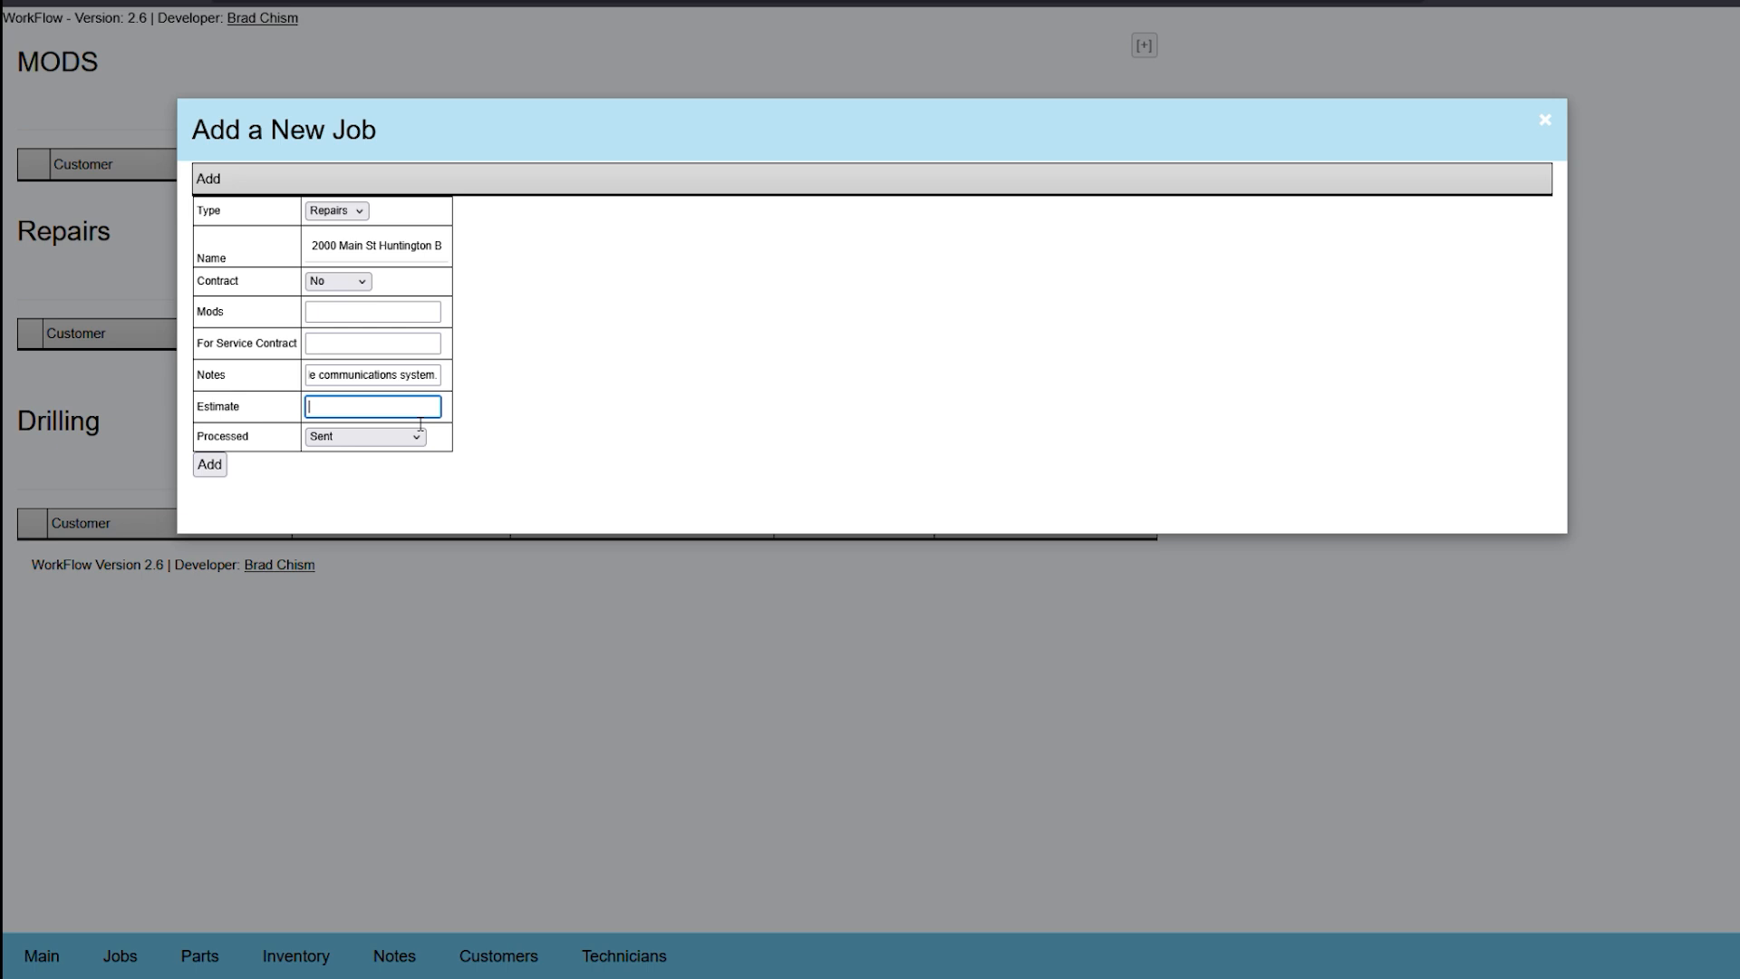
{"action": "type", "text": "4,000,000"}
{"action": "left_click", "coordinate": [377, 436]}
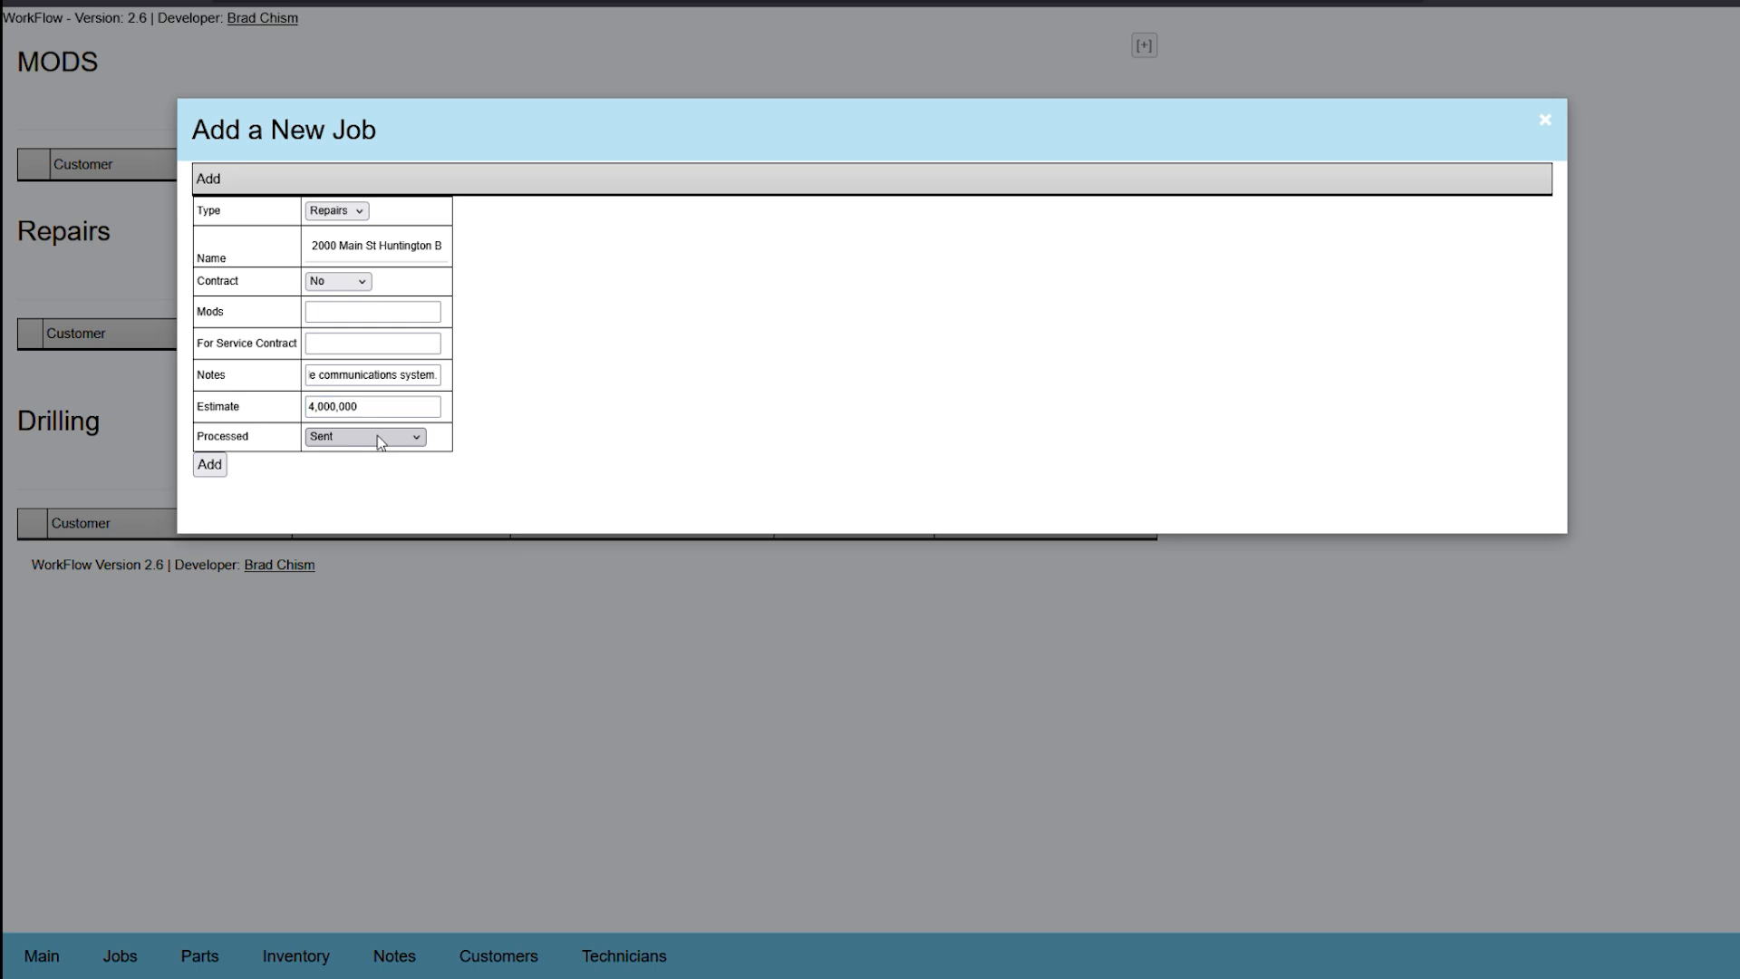
{"action": "left_click", "coordinate": [389, 484]}
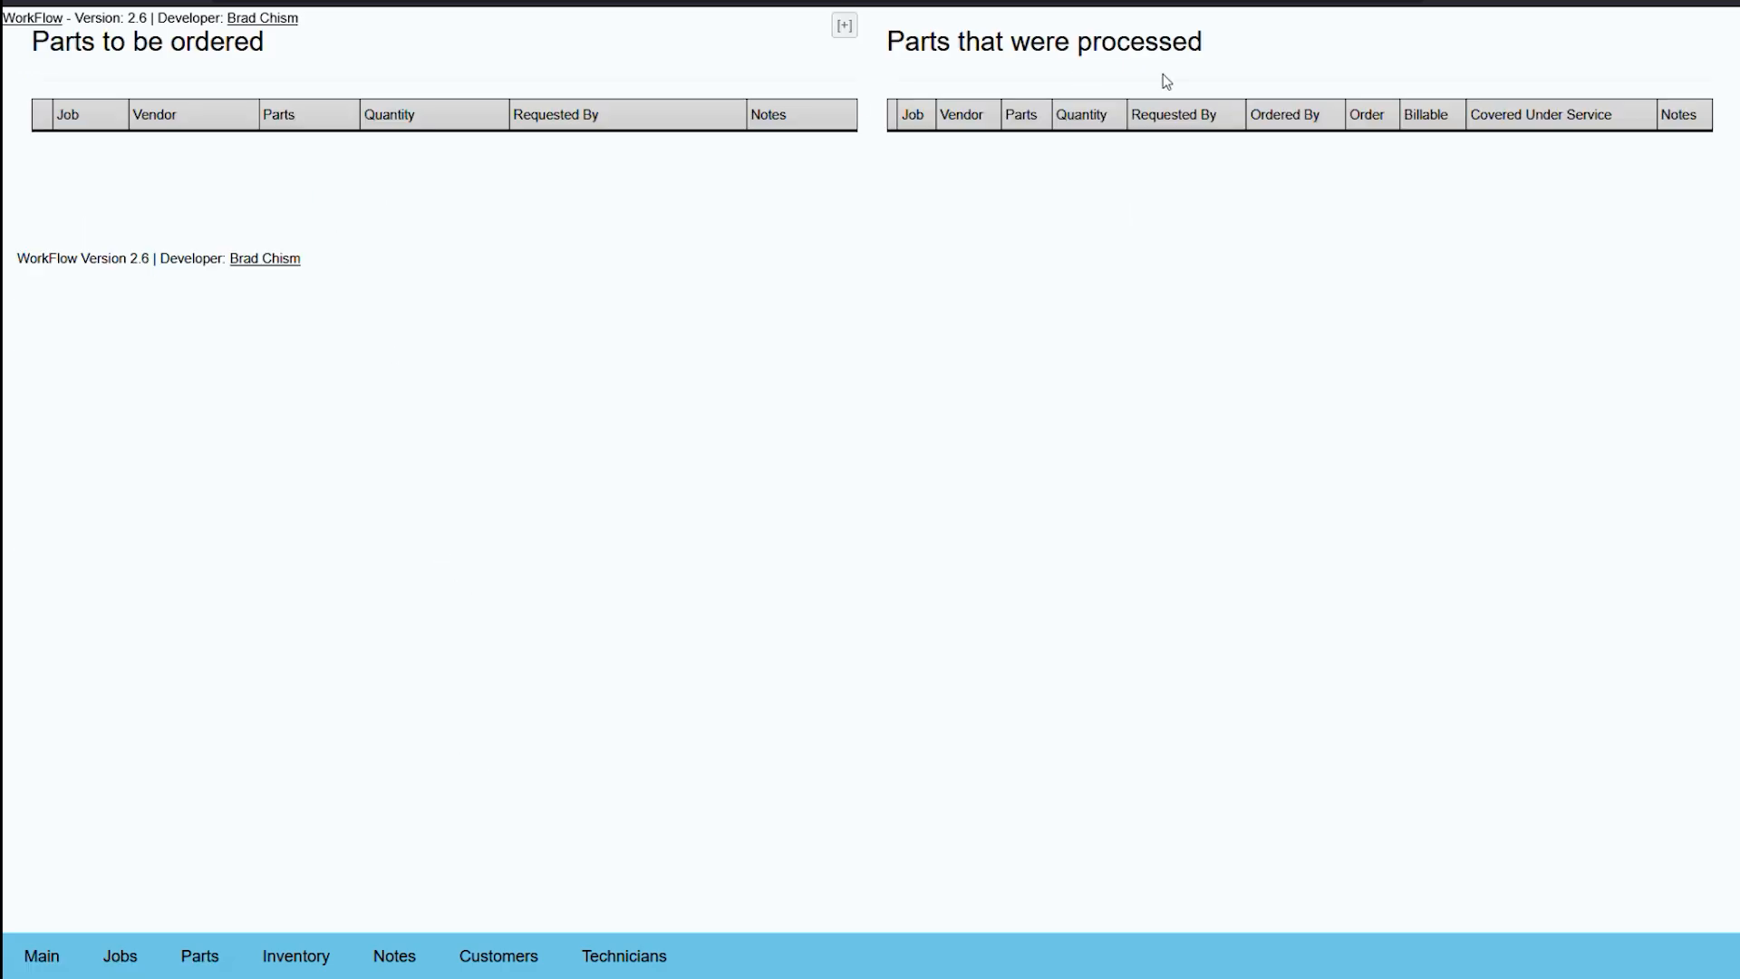
Start a new part to order and choose the second suggested Huntington Beach address as its job
{"action": "left_click", "coordinate": [843, 26]}
{"action": "left_click", "coordinate": [446, 227]}
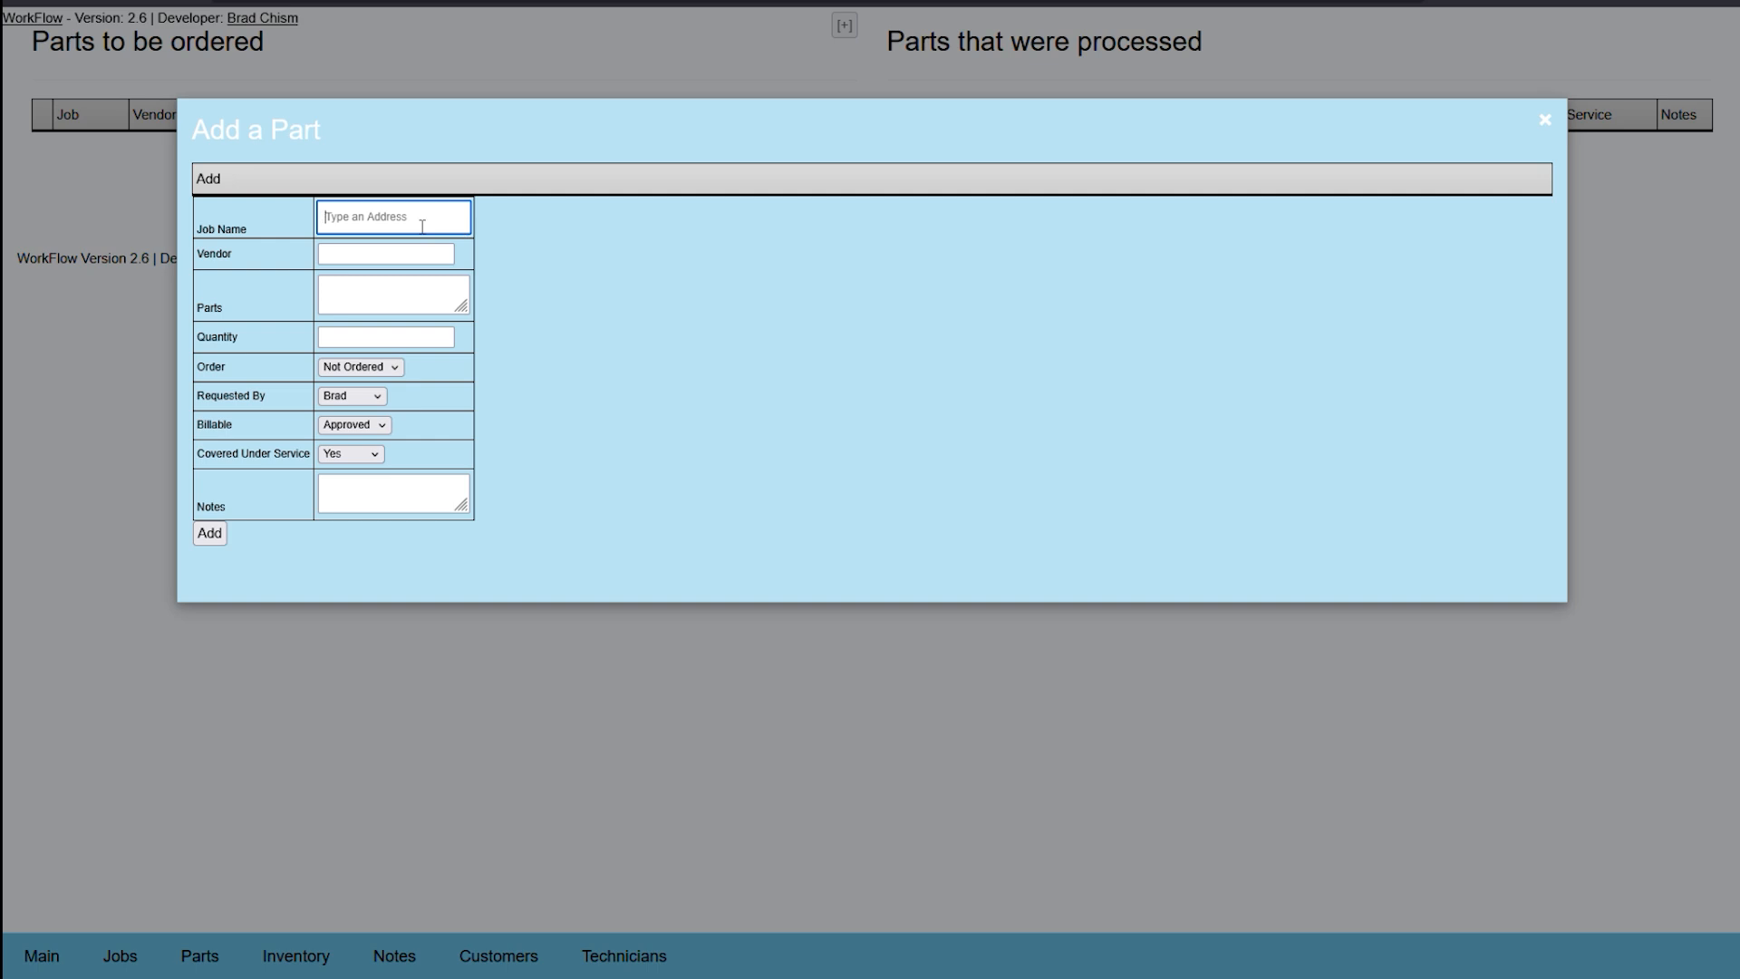
{"action": "type", "text": "Hun"}
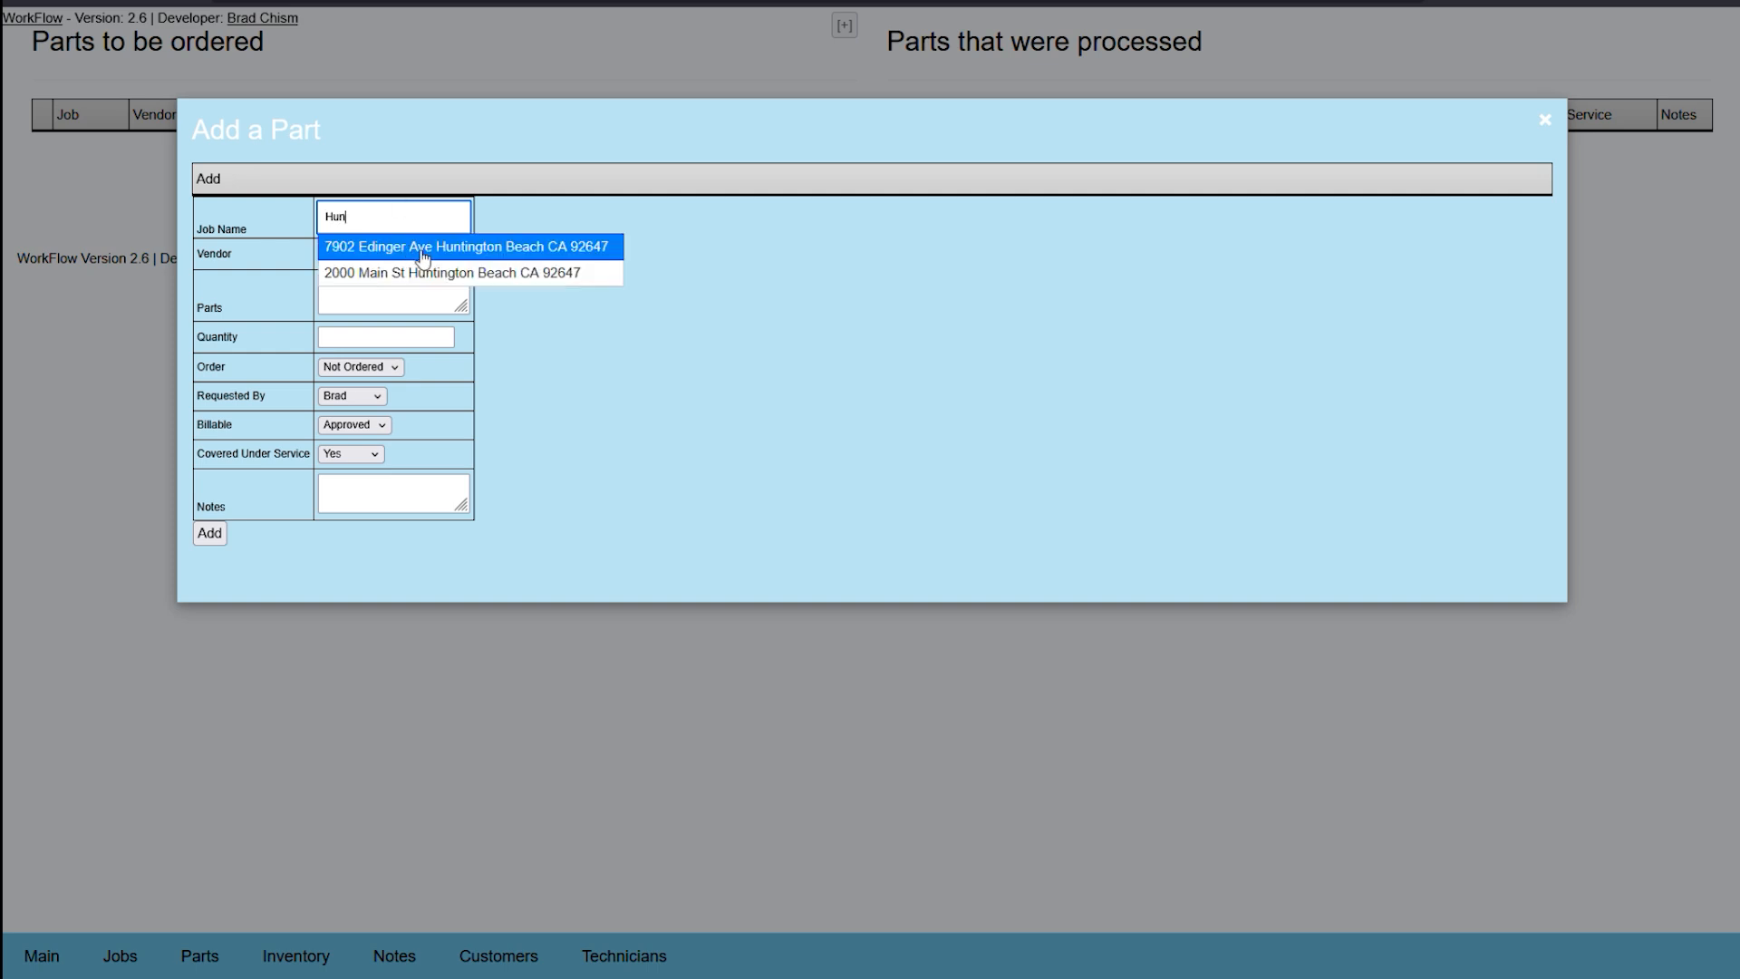
{"action": "left_click", "coordinate": [453, 272]}
Set the part's vendor to Qualcomm, its description to "Audio System for Motorcycles." and its quantity to 20
{"action": "left_click", "coordinate": [402, 258]}
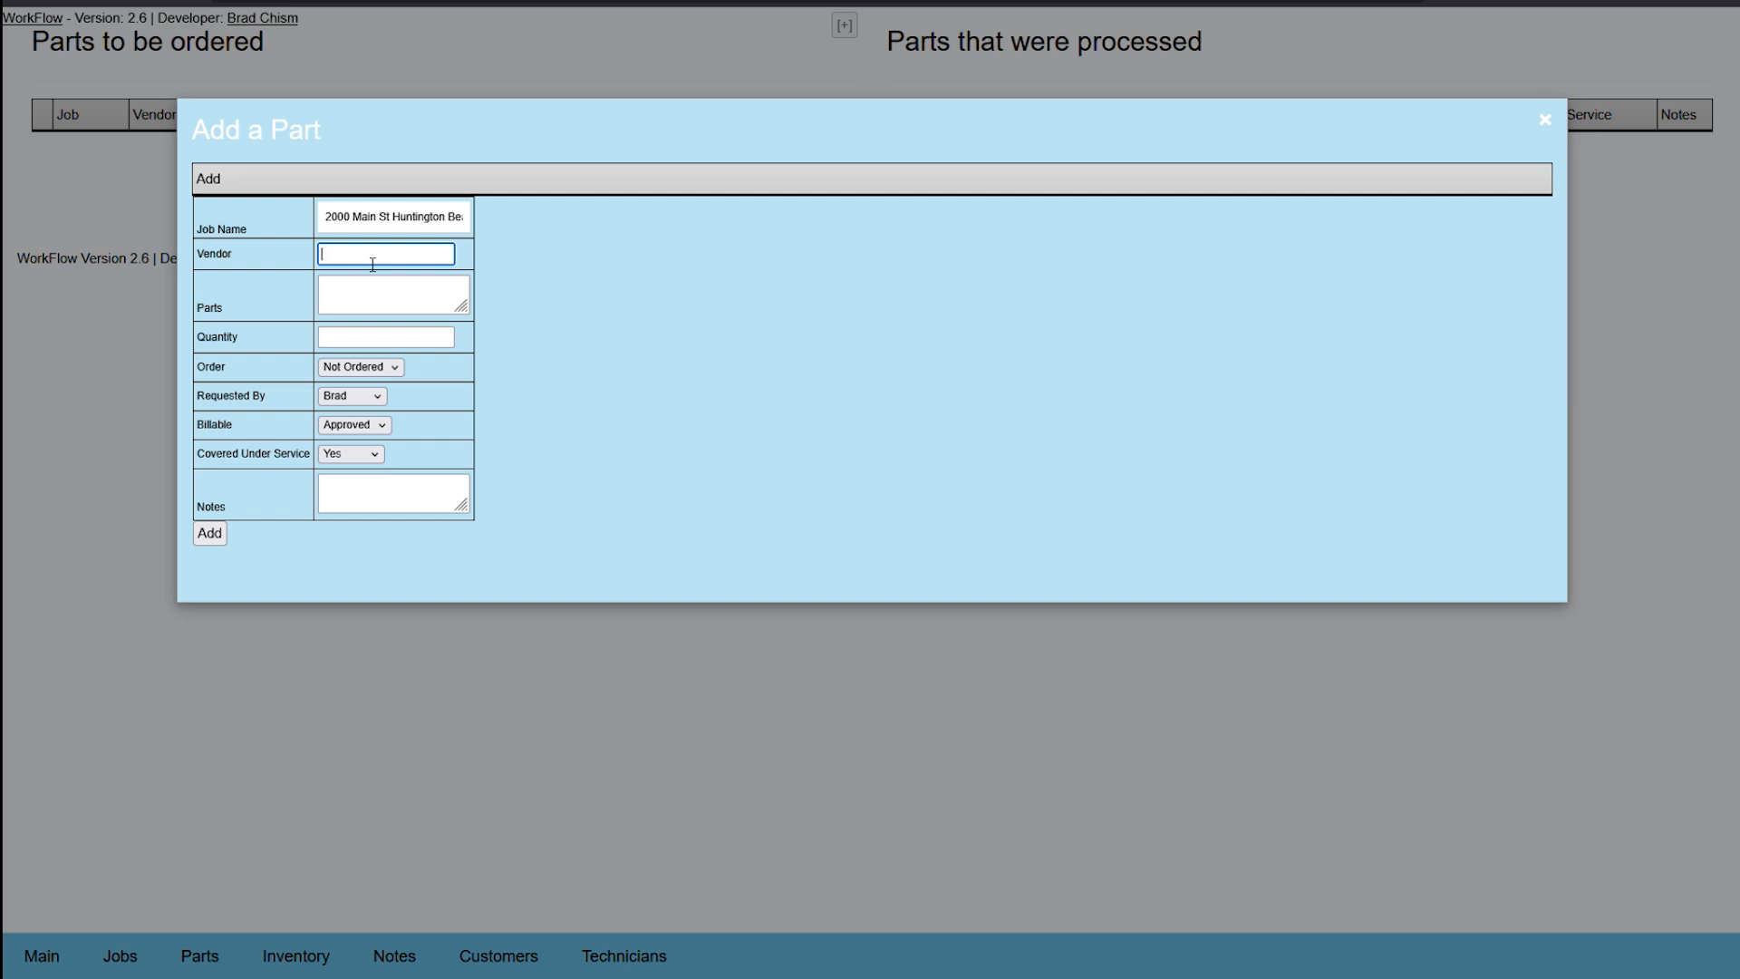
{"action": "type", "text": "Qualcomm"}
{"action": "key", "text": "Tab"}
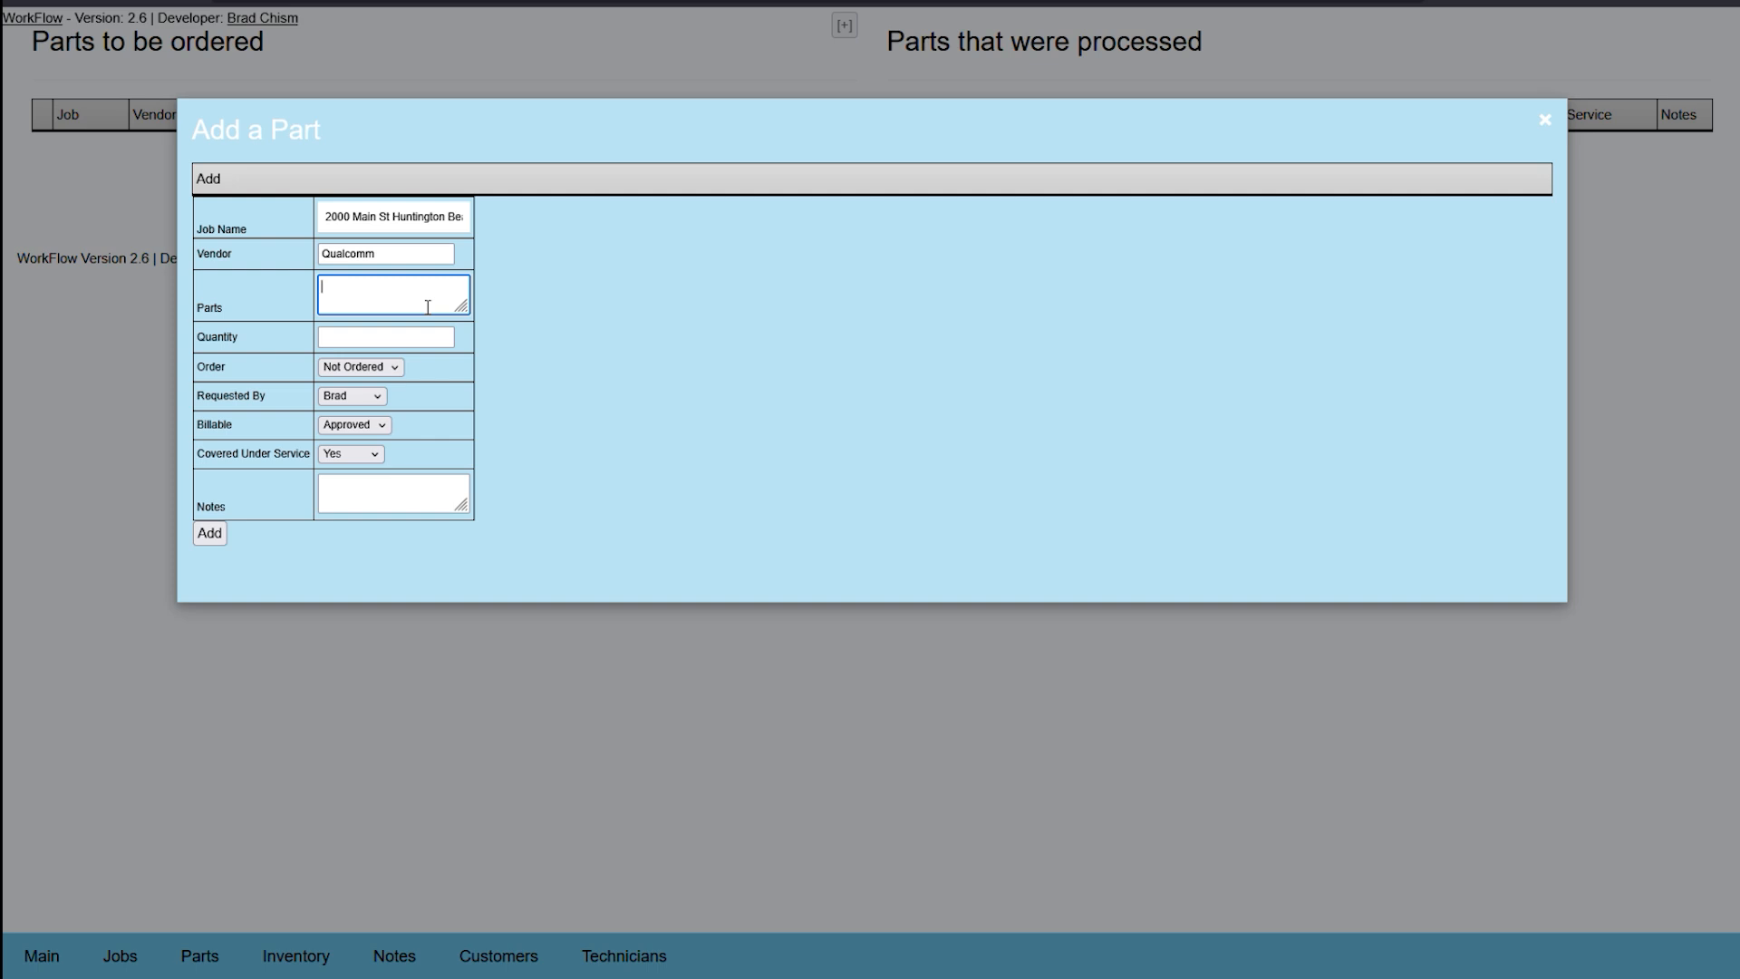
{"action": "type", "text": "Audio System for Motorcycles."}
{"action": "left_click", "coordinate": [449, 337]}
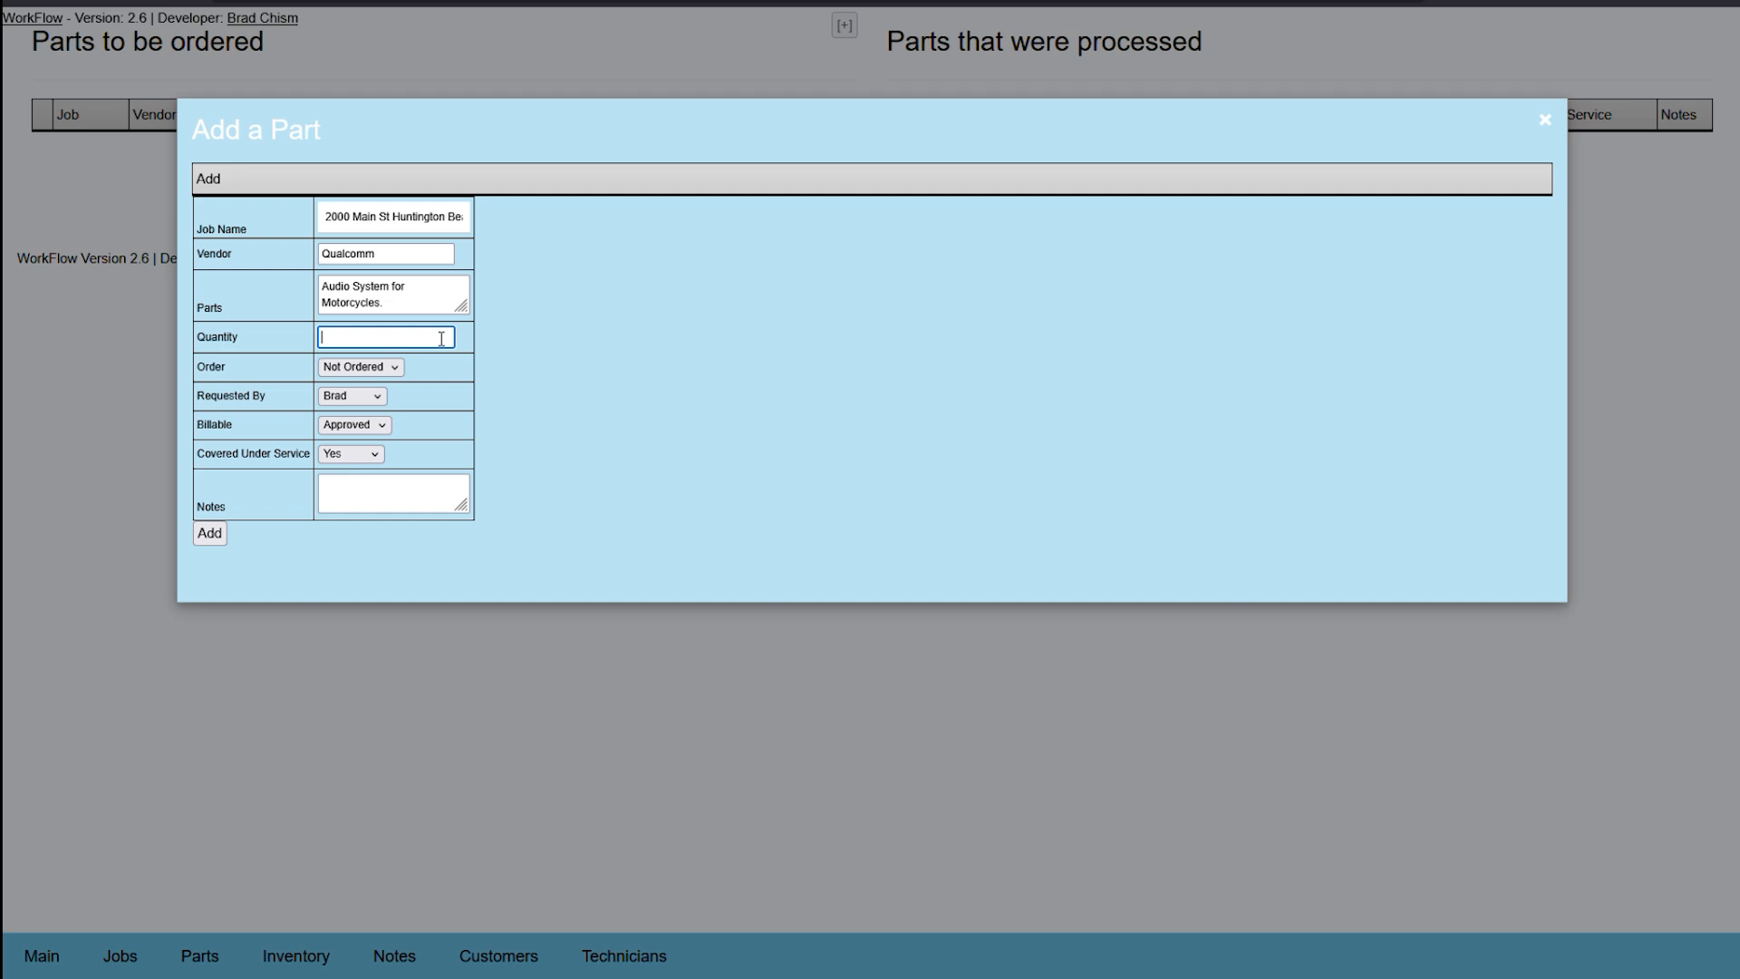
{"action": "type", "text": "20"}
Keep the part's order status at Not Ordered, and set both Billable and Covered Under Service to Pending
{"action": "left_click", "coordinate": [383, 367]}
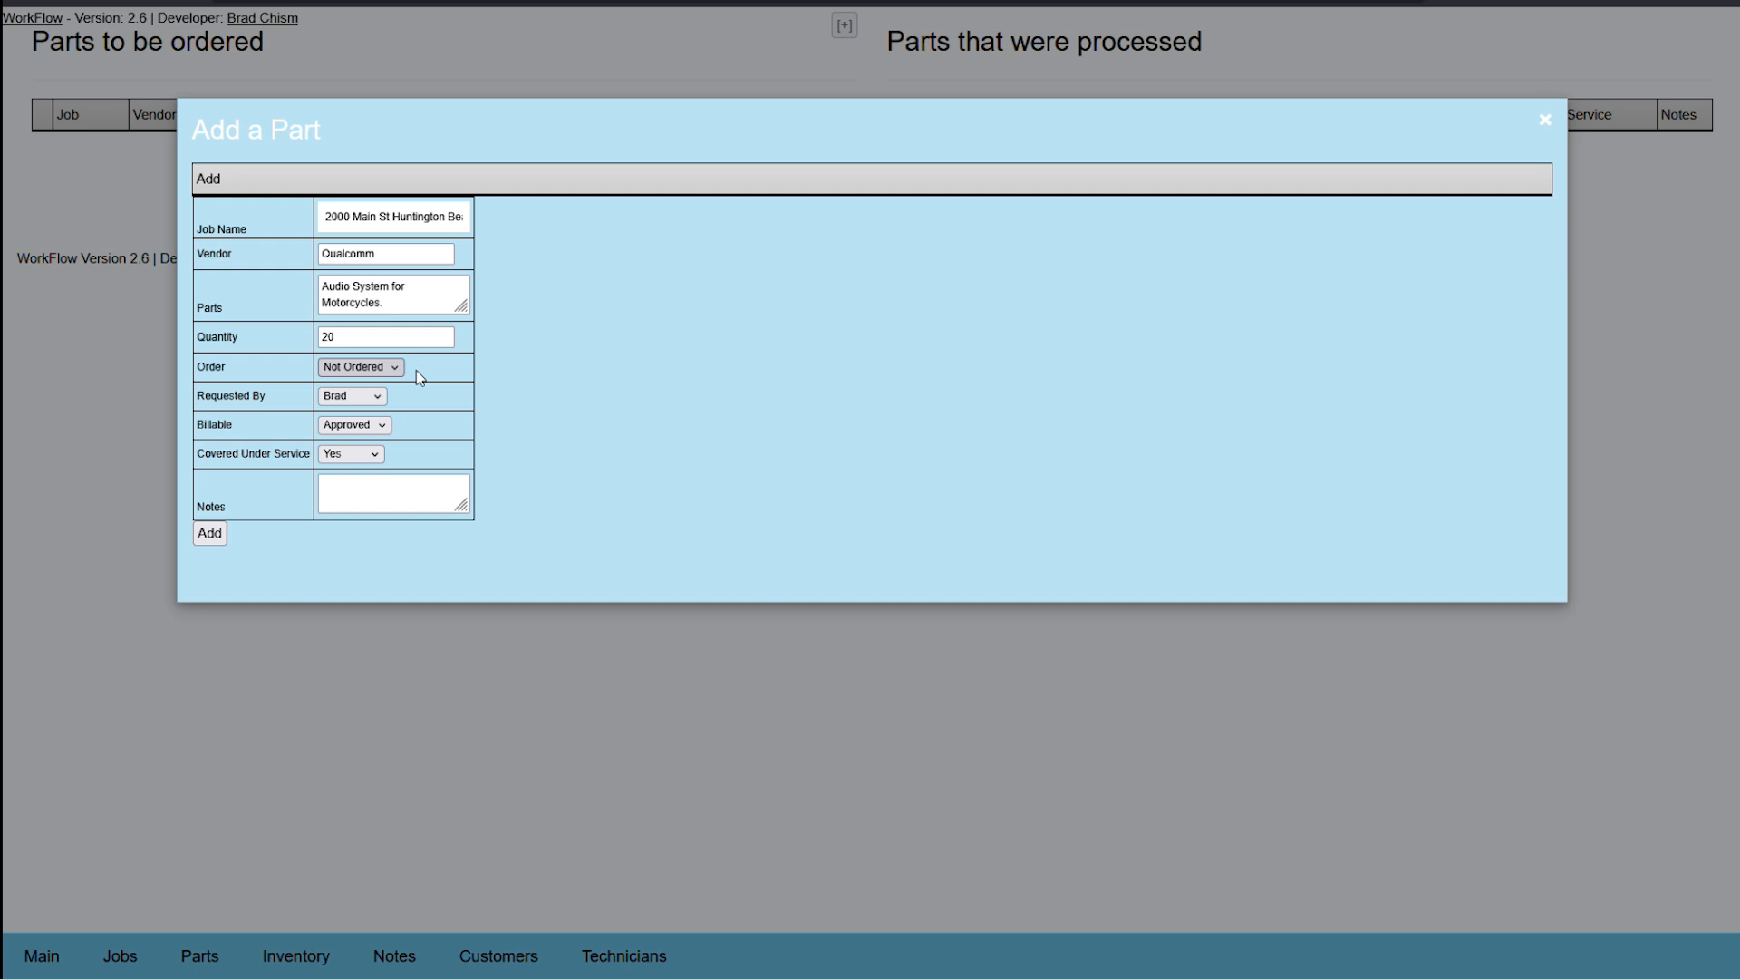
{"action": "left_click", "coordinate": [382, 396]}
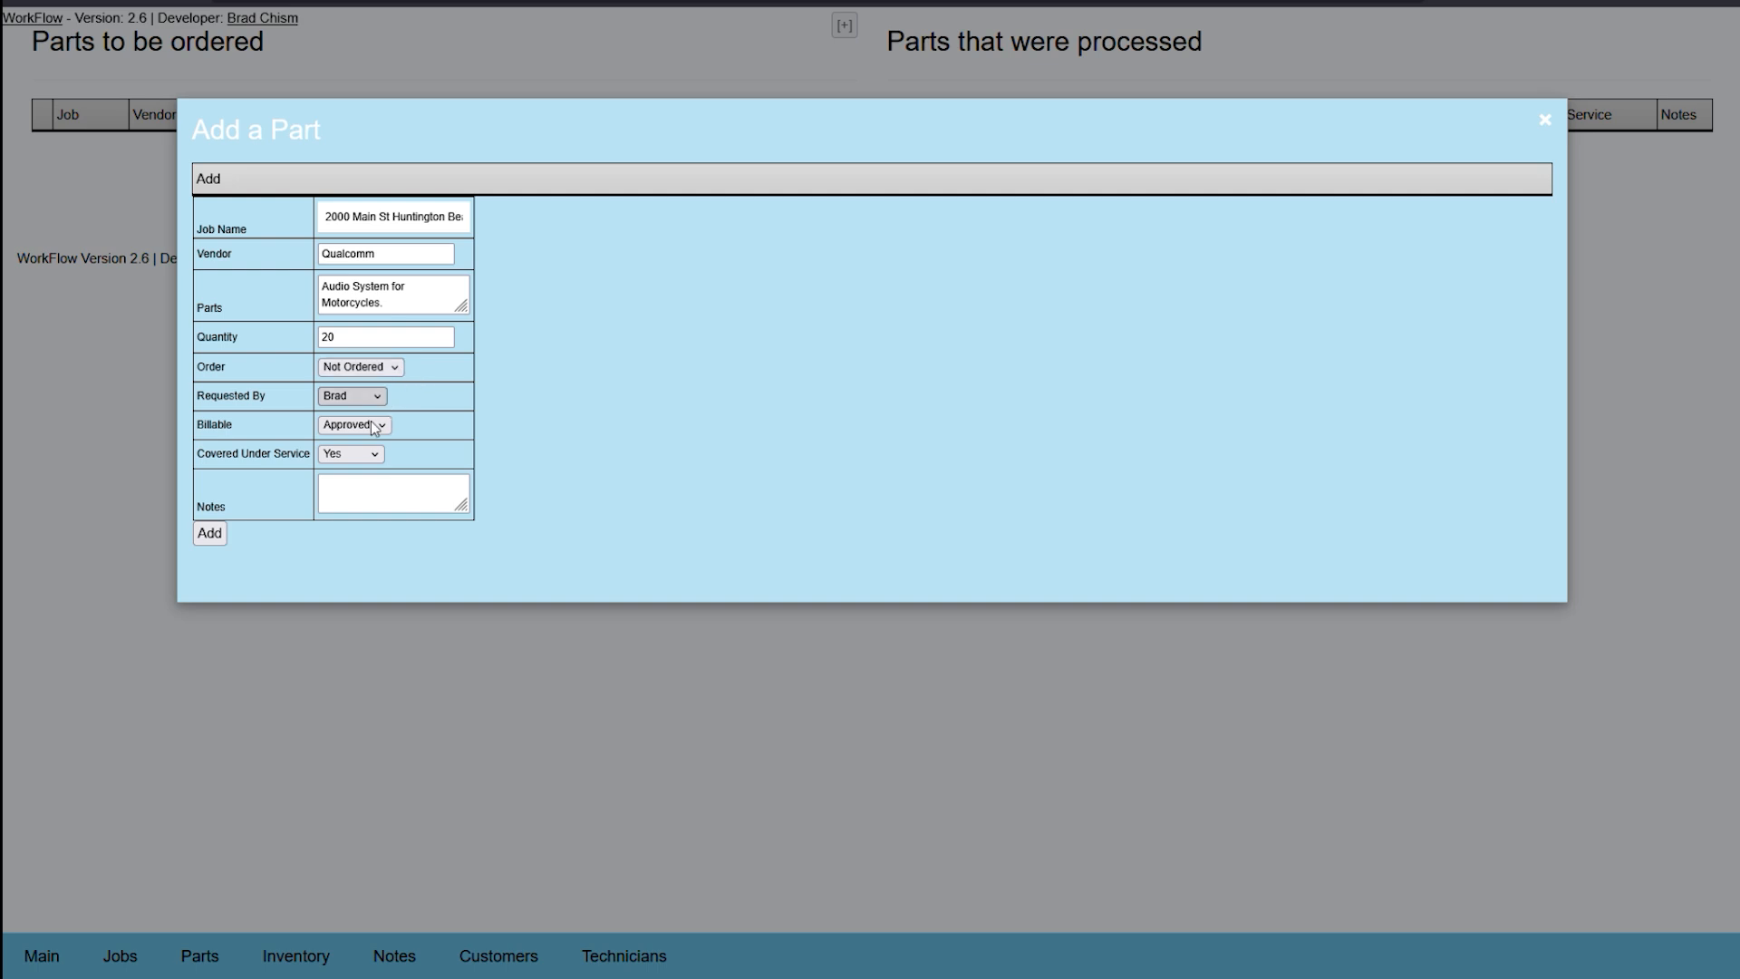
{"action": "left_click", "coordinate": [382, 424]}
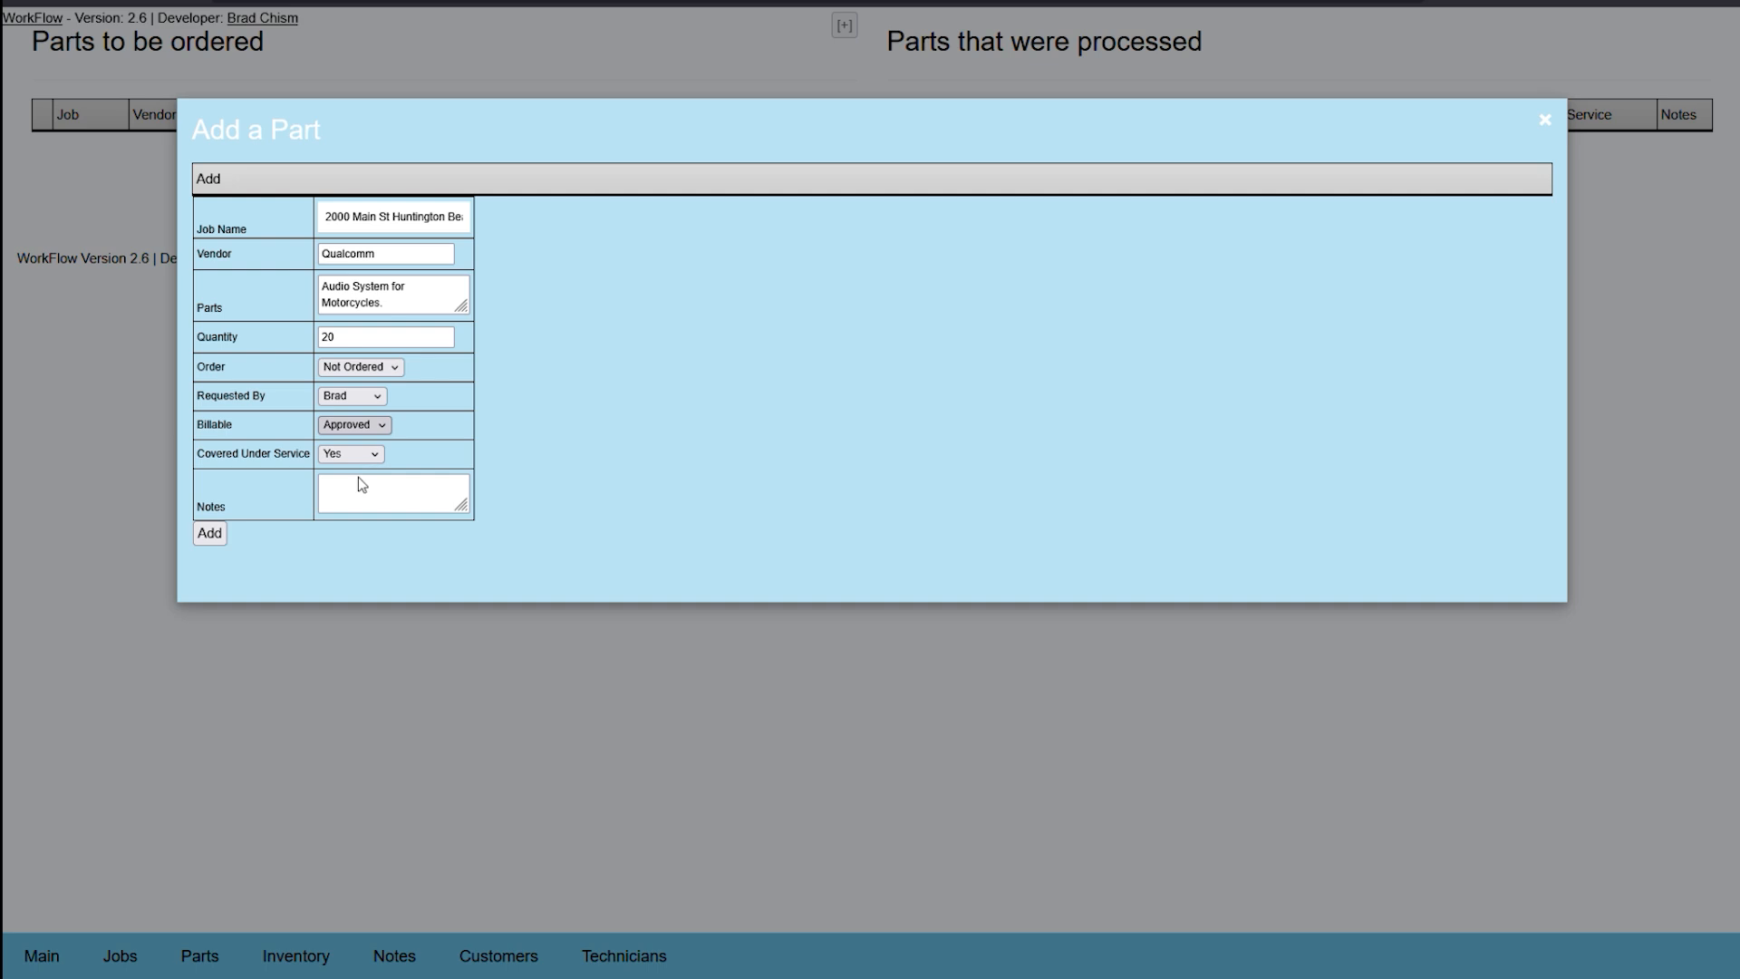
{"action": "key", "text": "Up"}
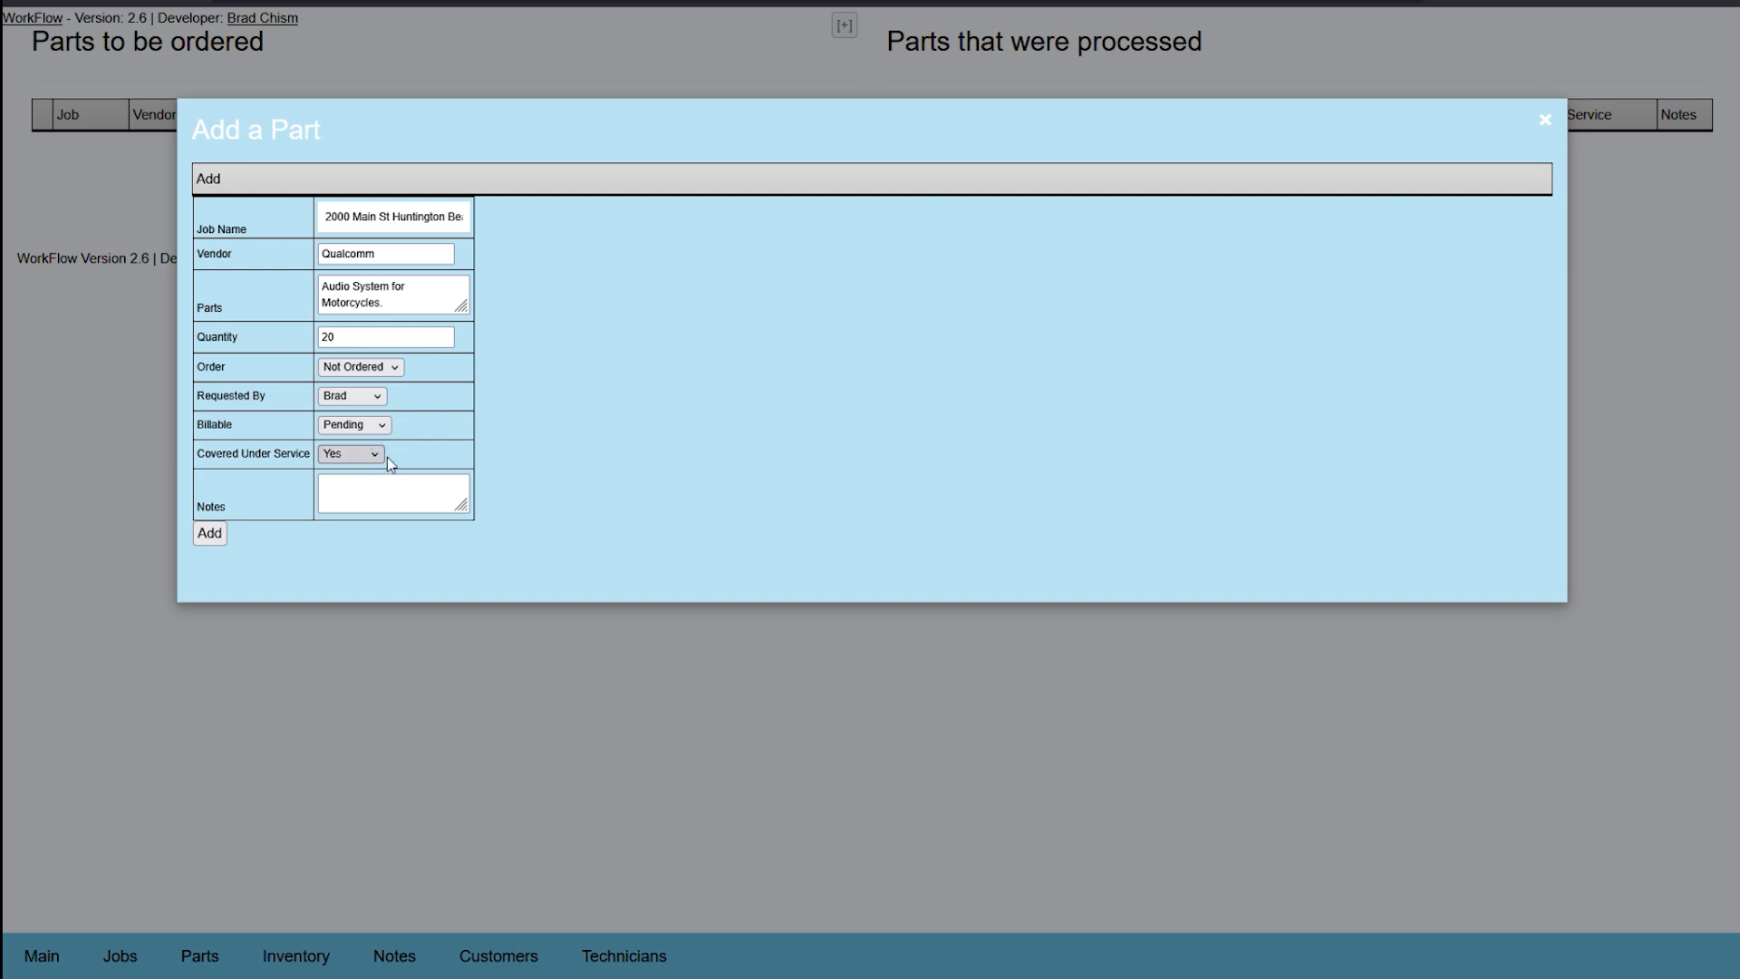
{"action": "left_click", "coordinate": [360, 507]}
Enter the note "Order when approved." and add the part to the order list
{"action": "left_click", "coordinate": [412, 510]}
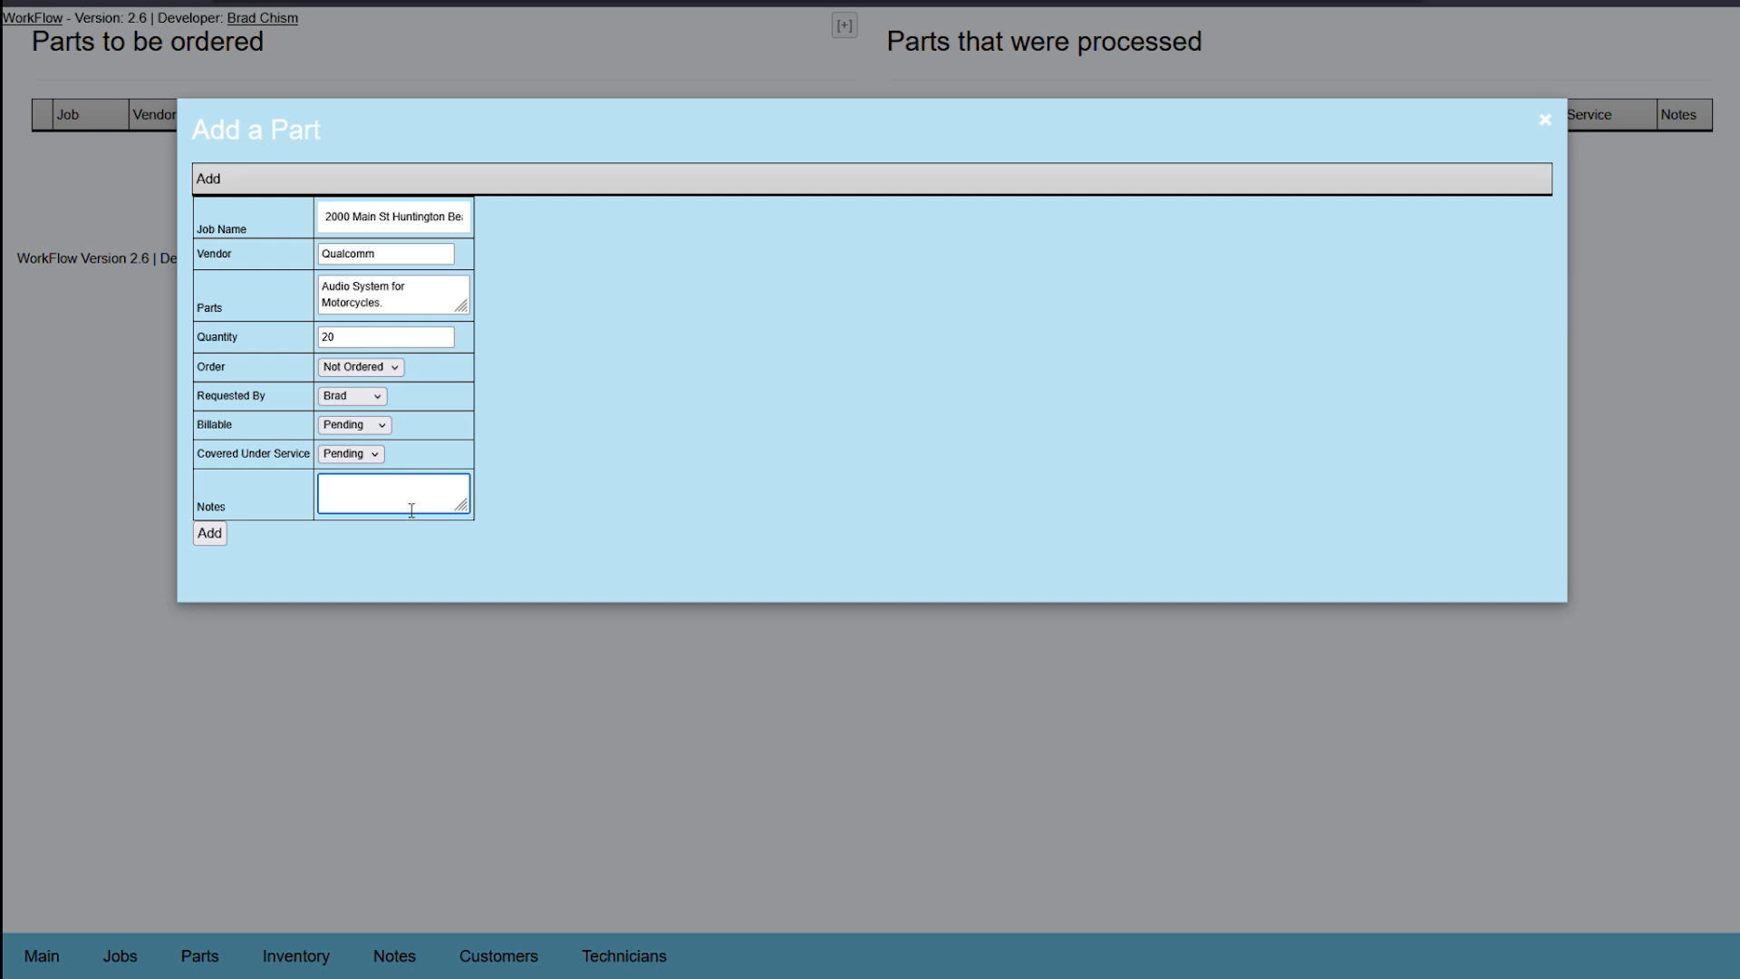
{"action": "type", "text": "Order when approved."}
{"action": "left_click", "coordinate": [211, 533]}
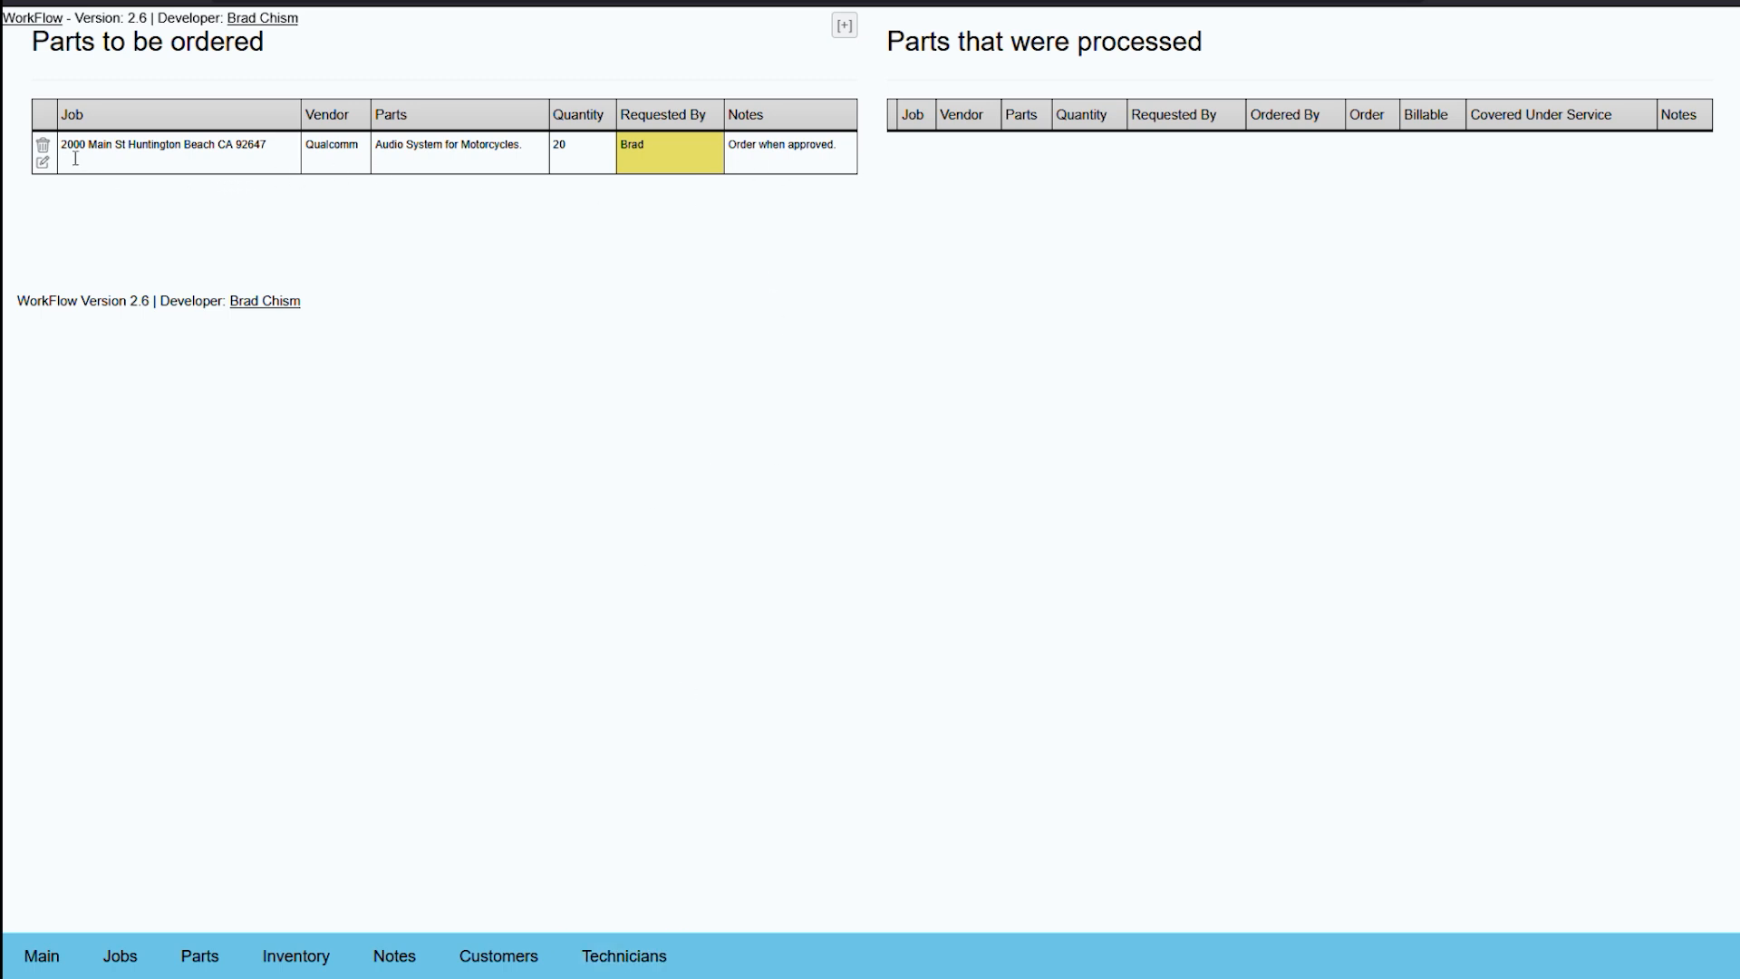
Update the Ordered By technician of the Qualcomm audio system part
{"action": "left_click", "coordinate": [44, 163]}
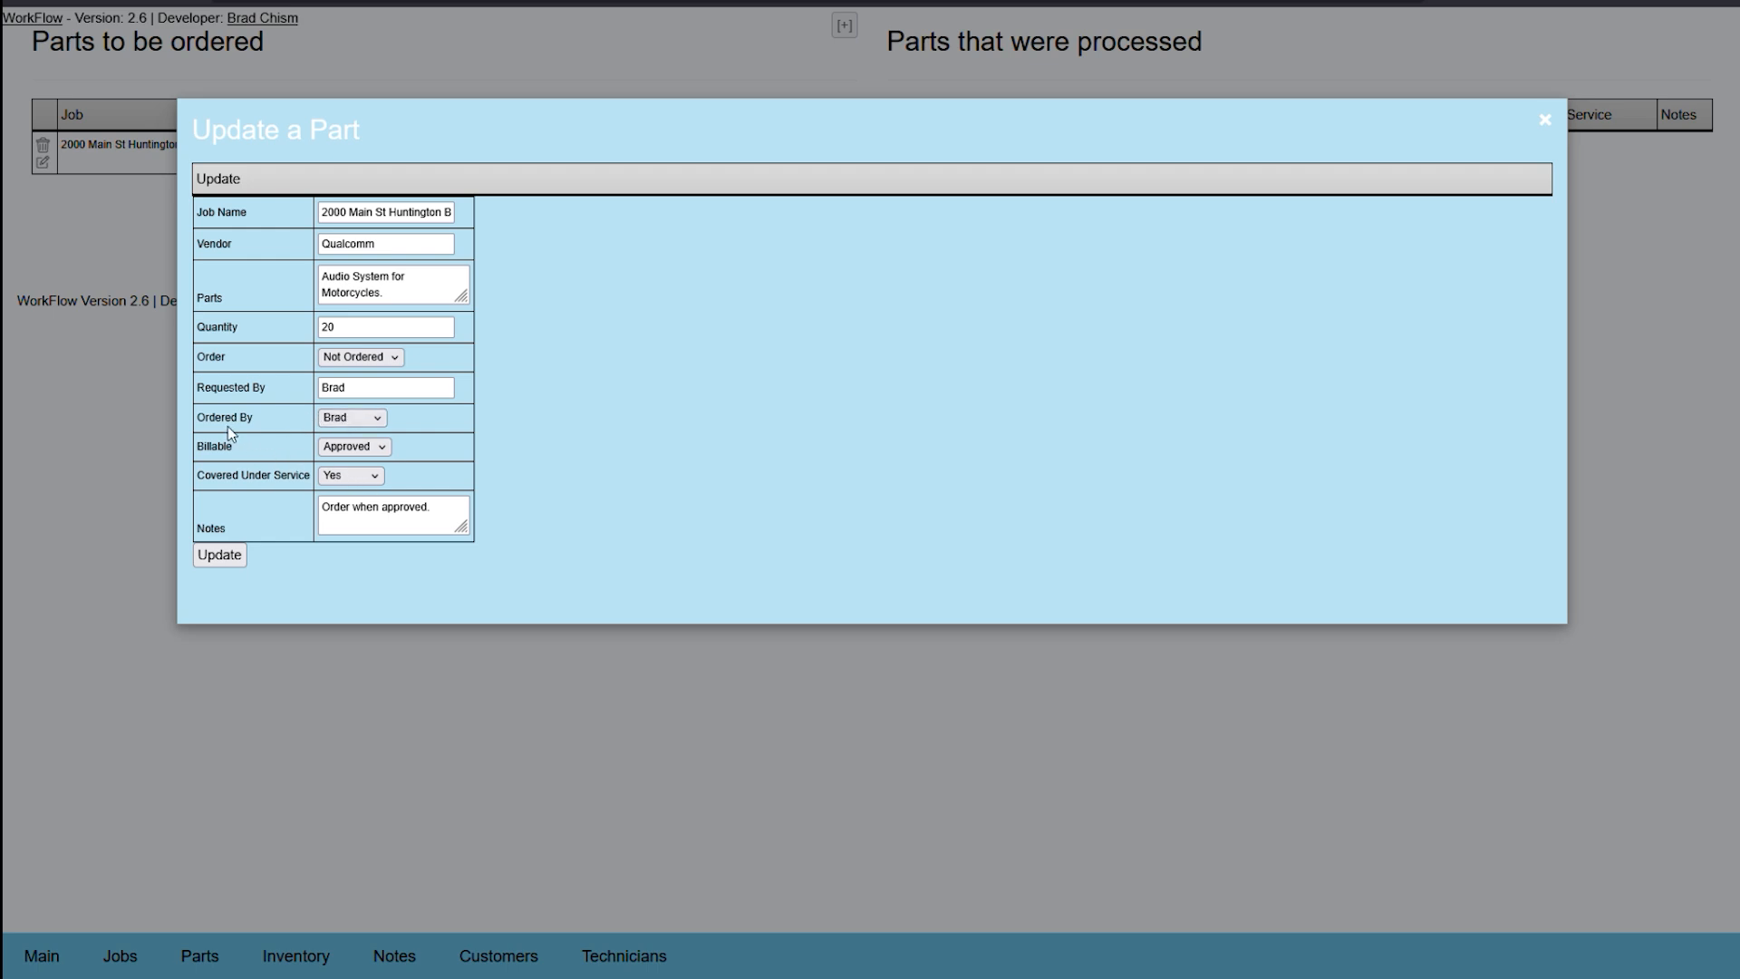
{"action": "left_click", "coordinate": [353, 418]}
{"action": "left_click", "coordinate": [349, 472]}
{"action": "left_click", "coordinate": [220, 557]}
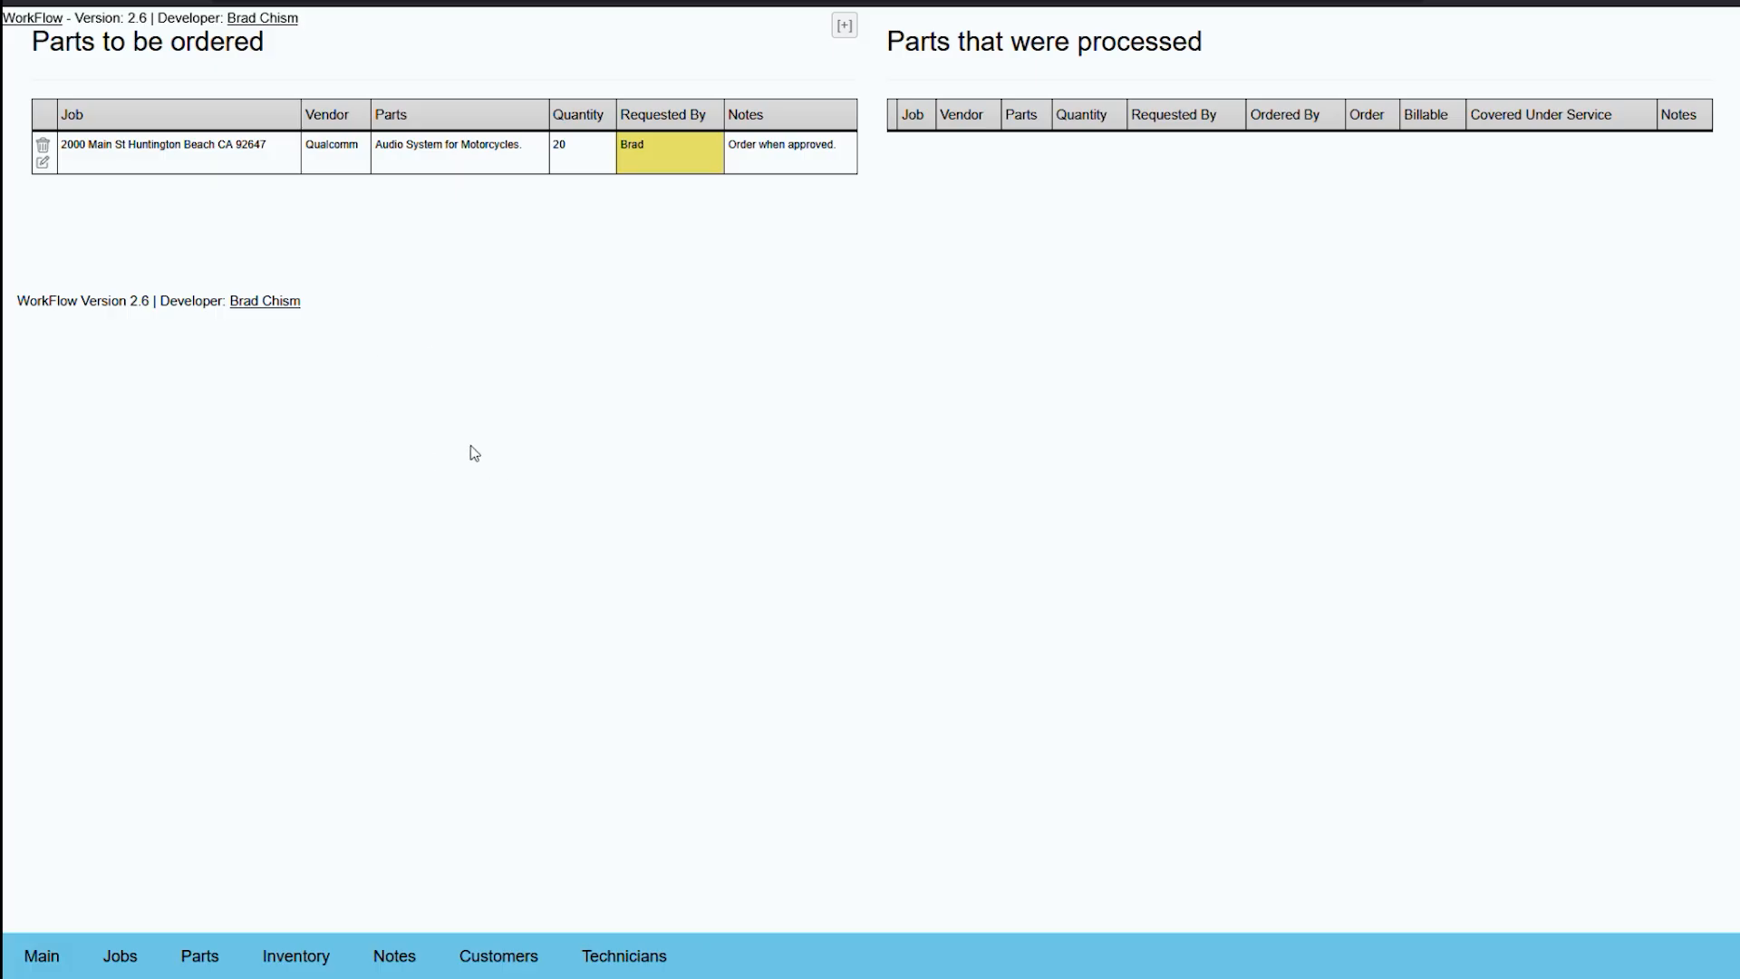
Update the Qualcomm part with YouTube as the ordering technician and Ordered as its order status
{"action": "left_click", "coordinate": [42, 163]}
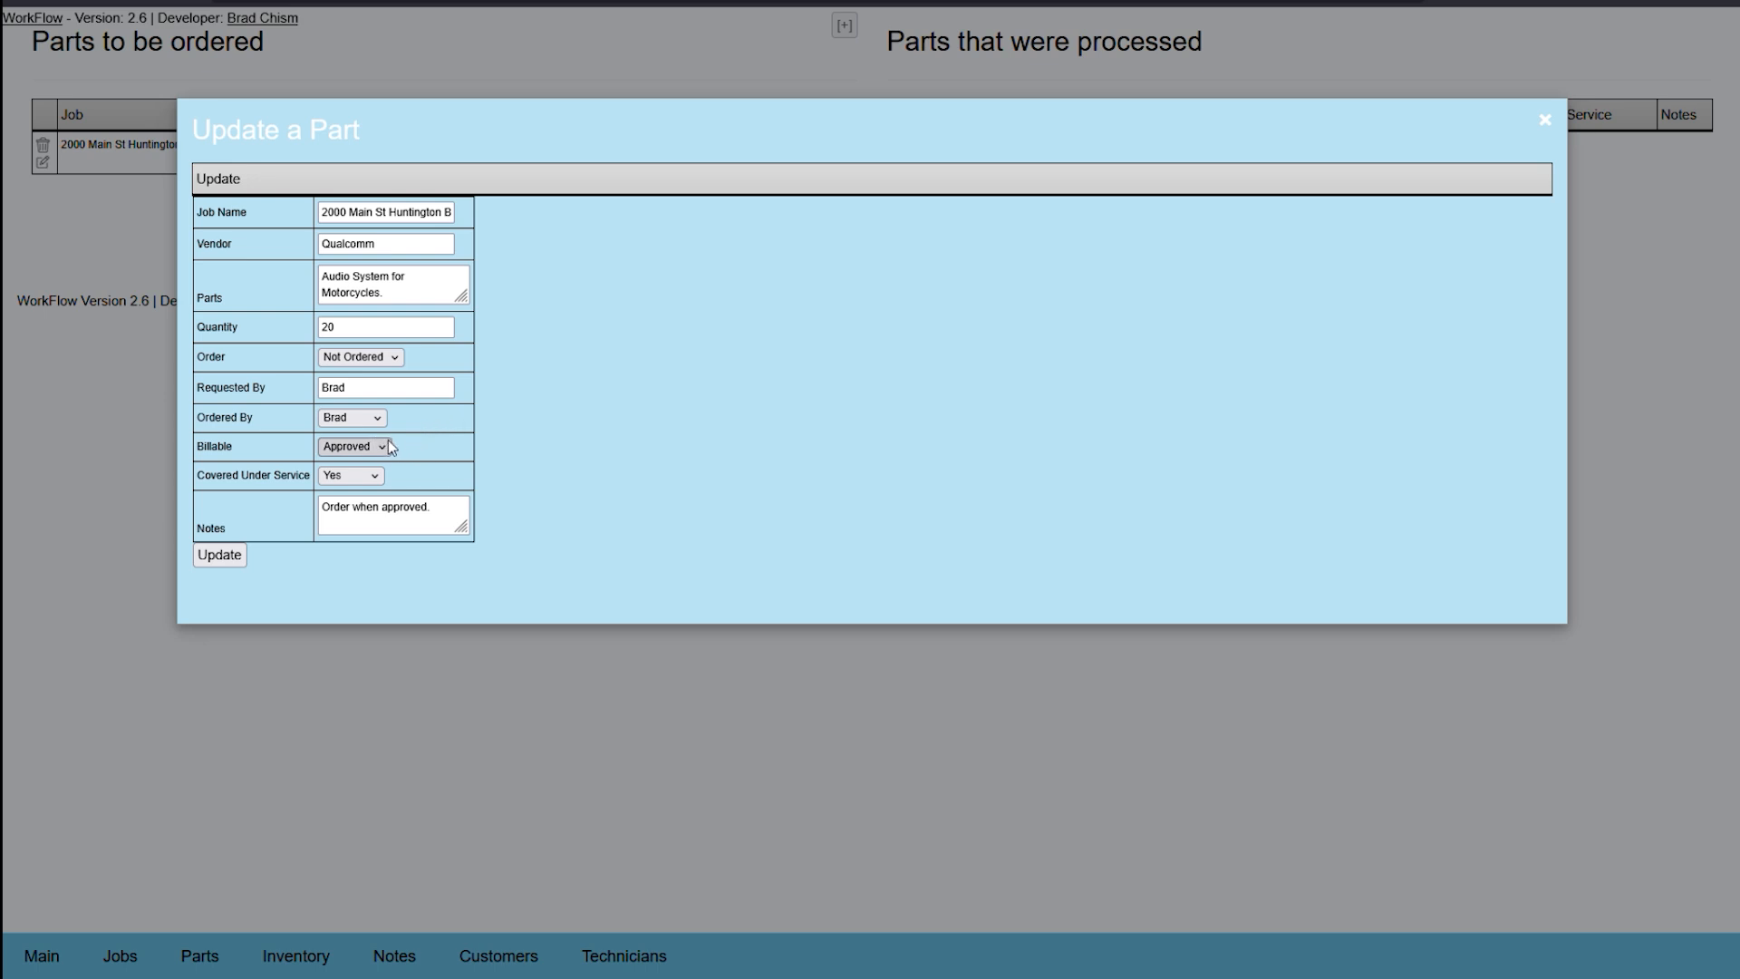
{"action": "left_click", "coordinate": [367, 454]}
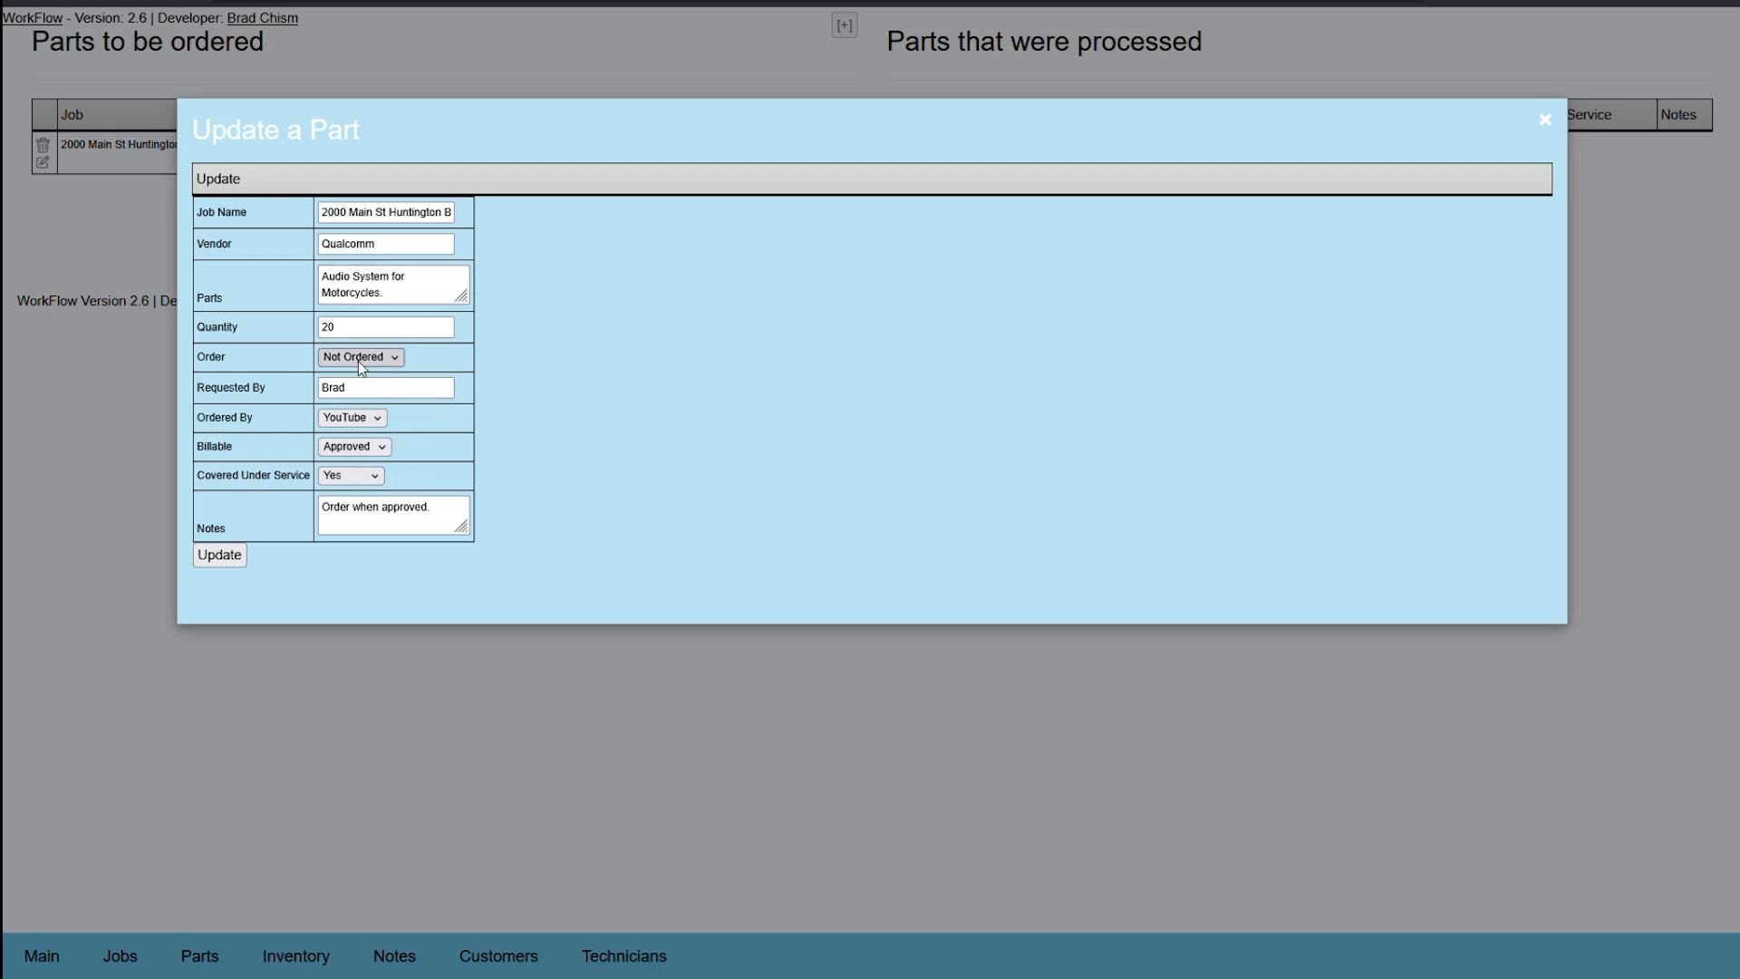
{"action": "left_click", "coordinate": [366, 431]}
{"action": "left_click", "coordinate": [241, 556]}
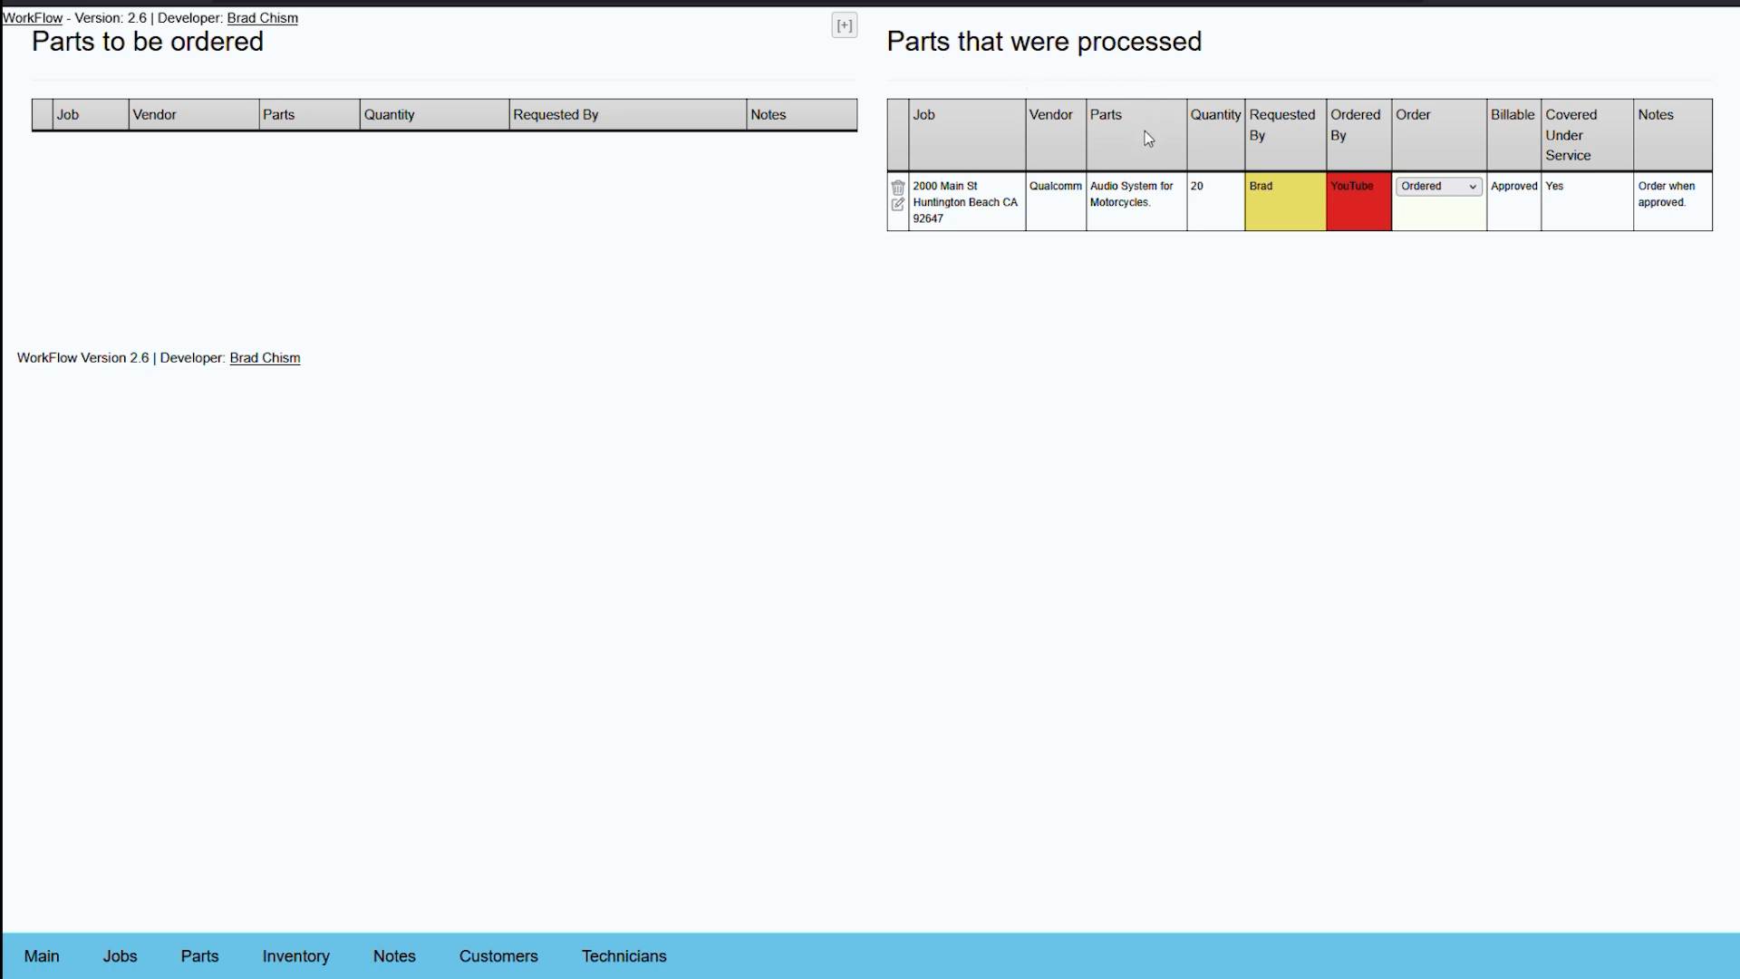
Change the processed Qualcomm part's order status and open the inventory of available parts
{"action": "left_click", "coordinate": [1459, 242]}
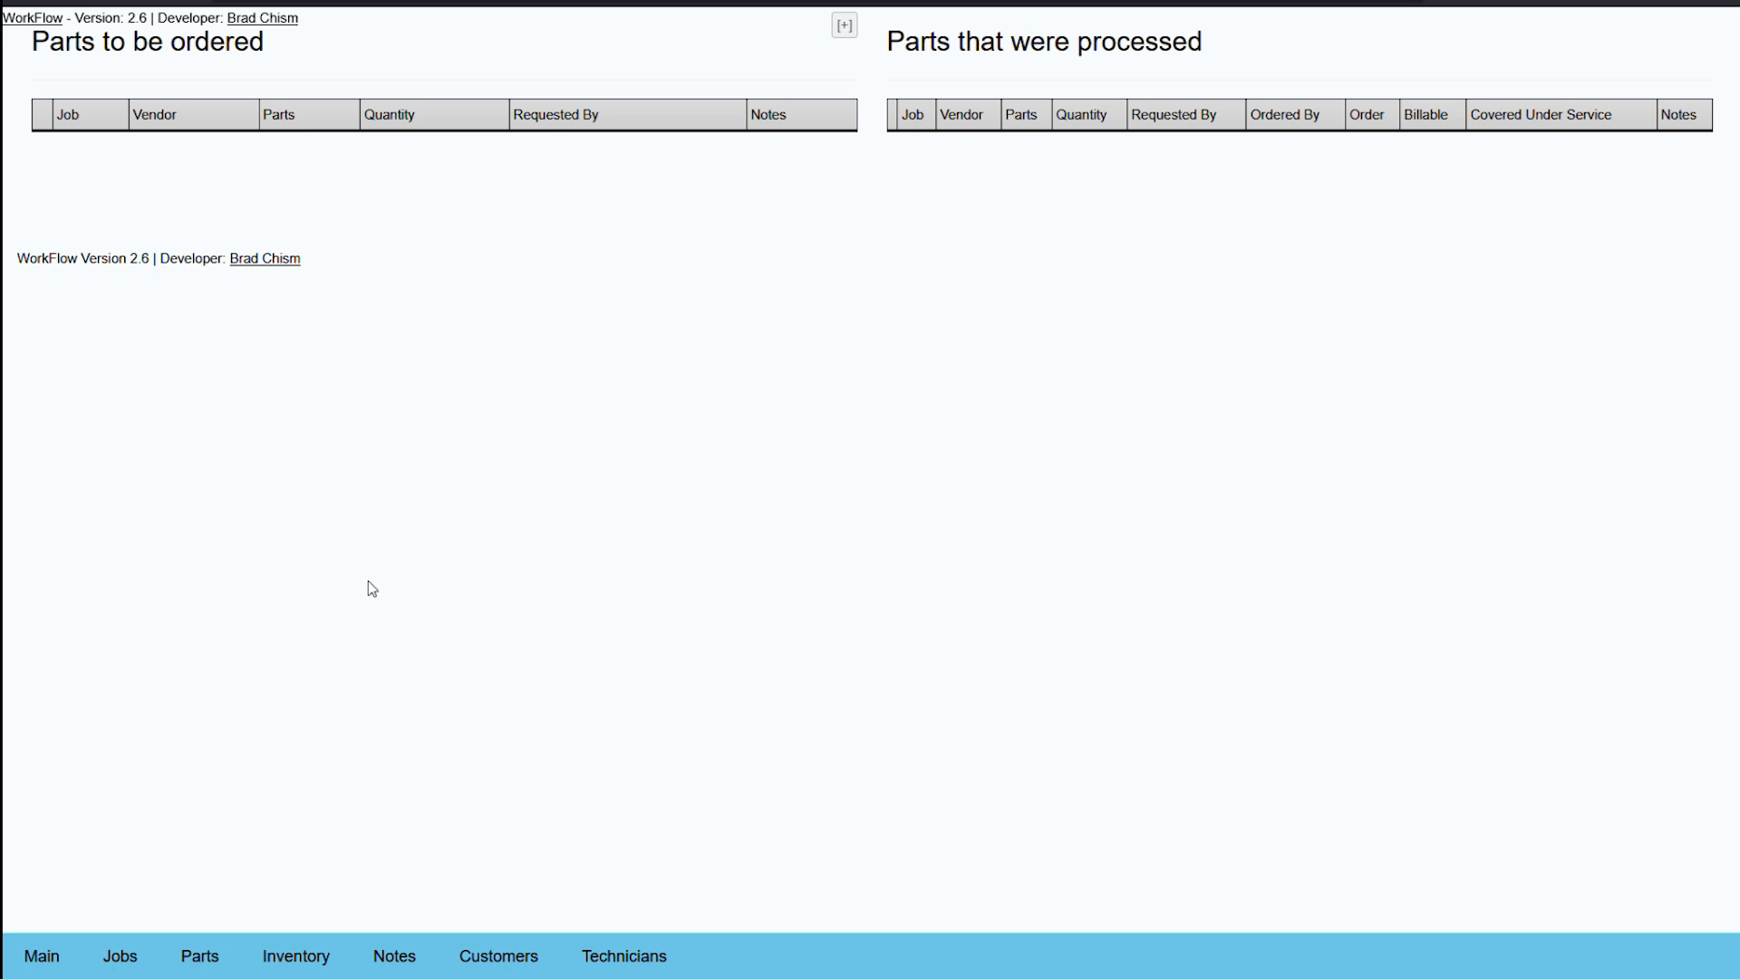
{"action": "left_click", "coordinate": [301, 963]}
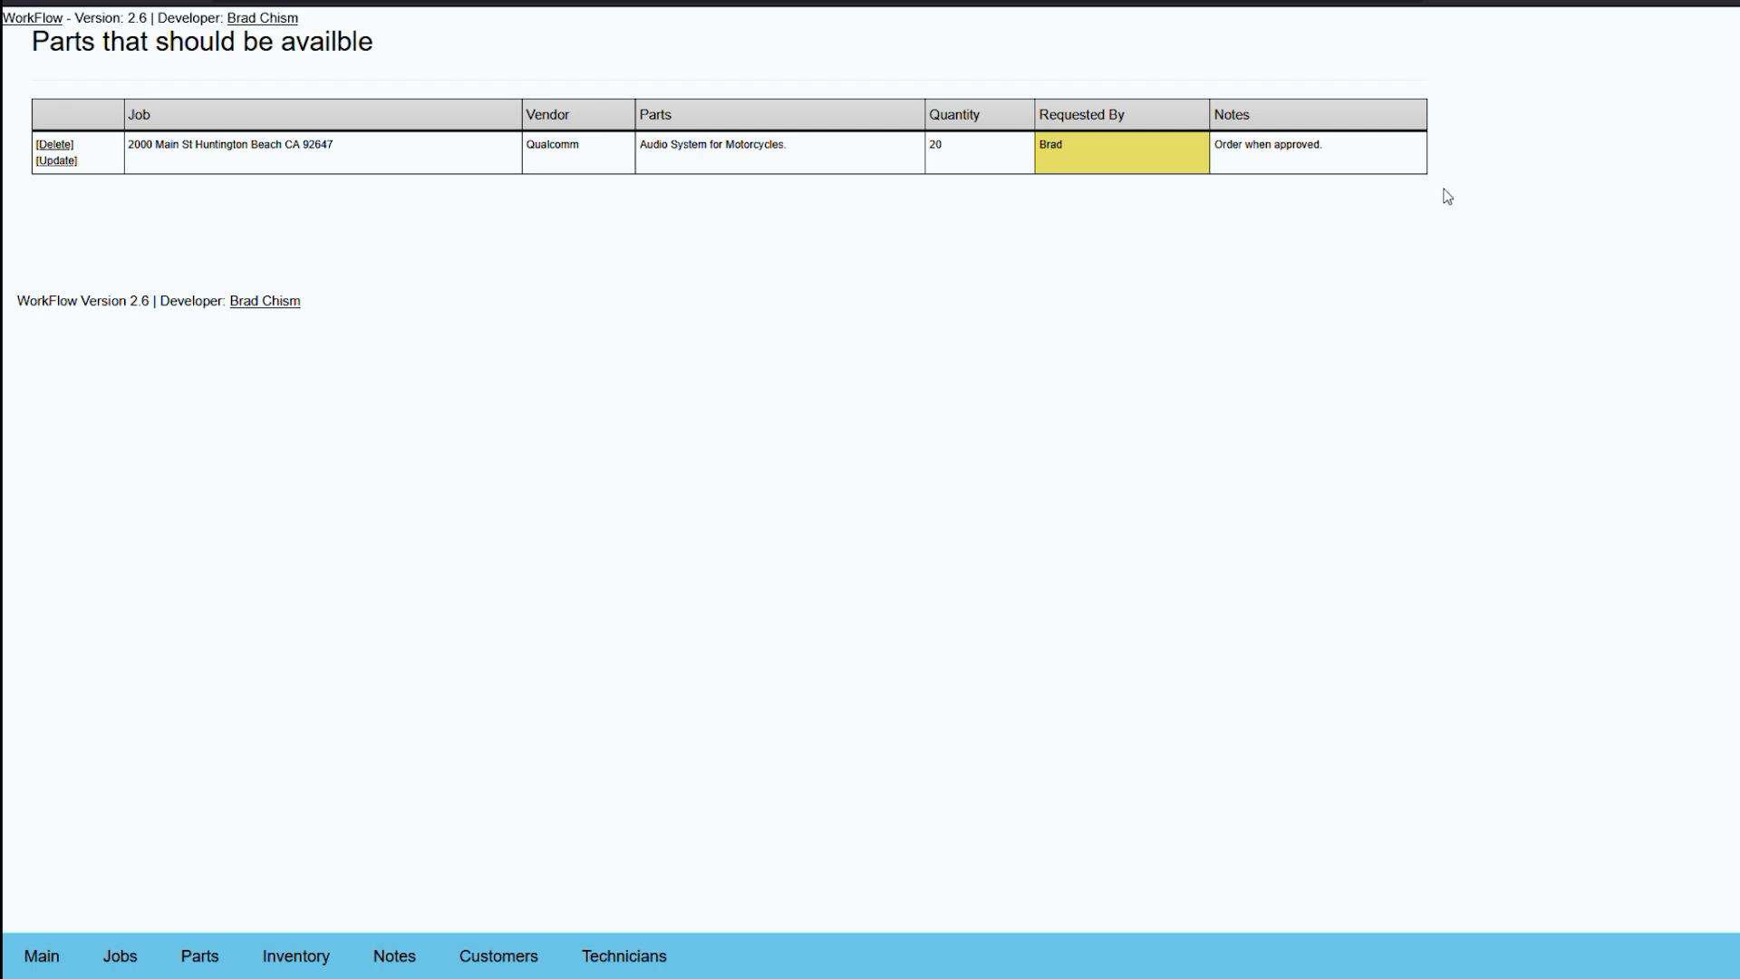
Add a note category named Demo on the Notes page
{"action": "left_click", "coordinate": [405, 952]}
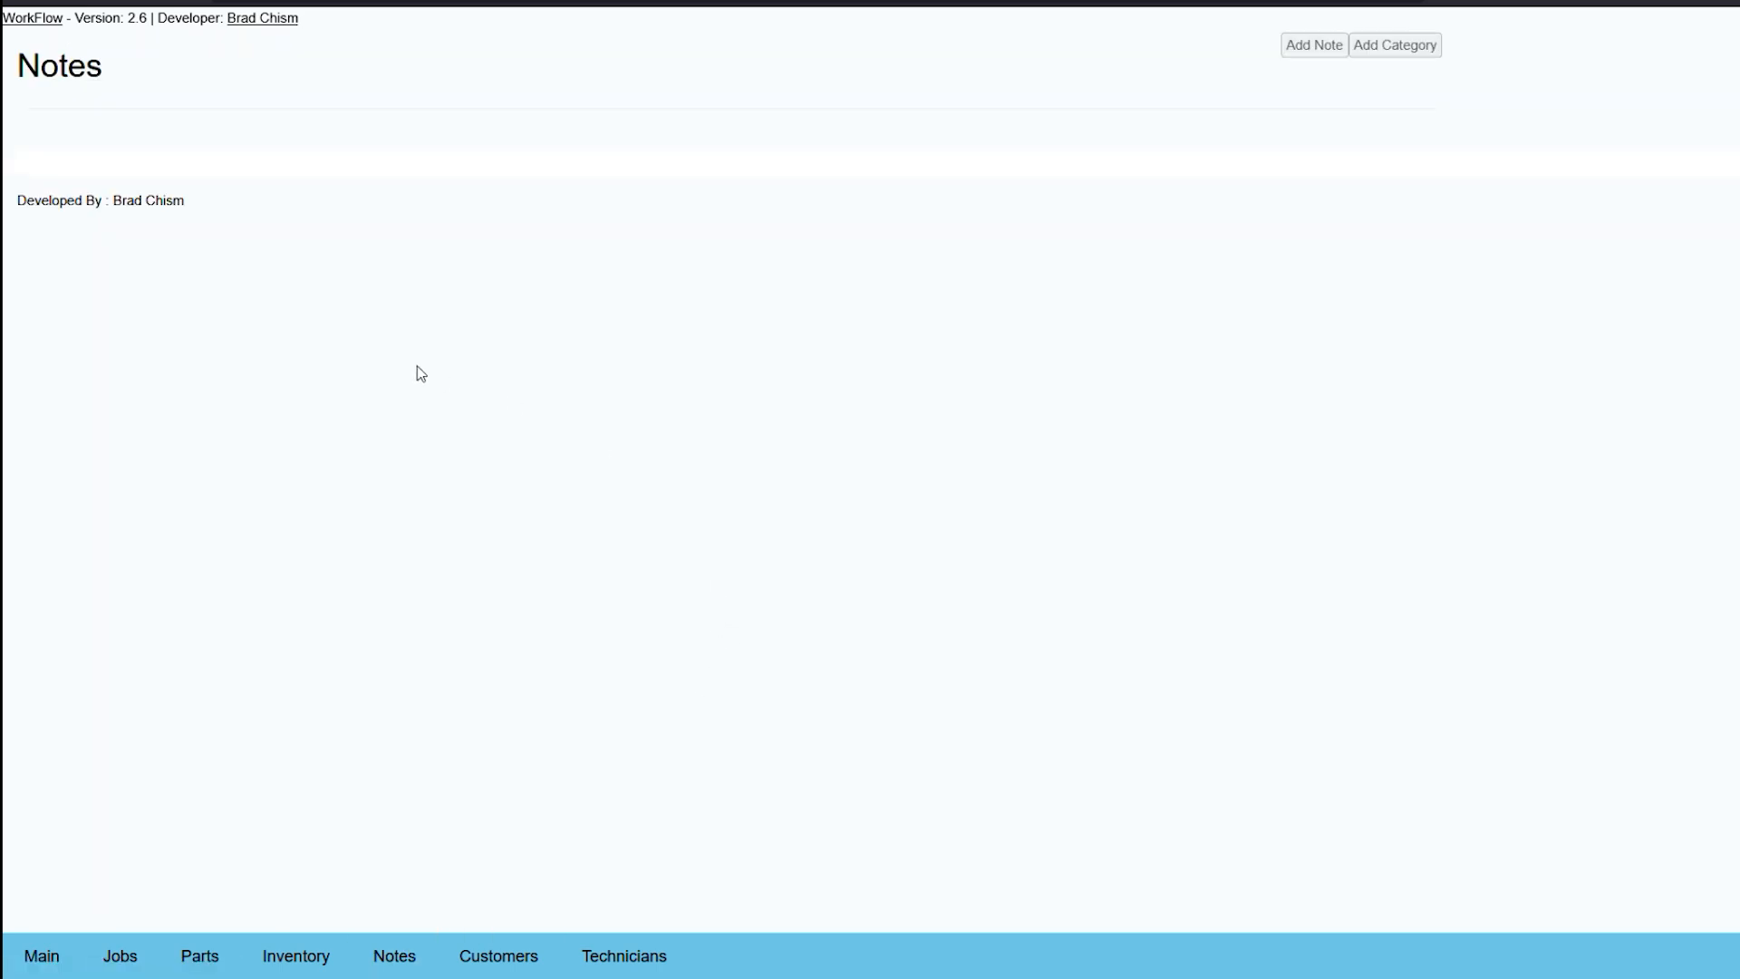
{"action": "left_click", "coordinate": [1416, 50]}
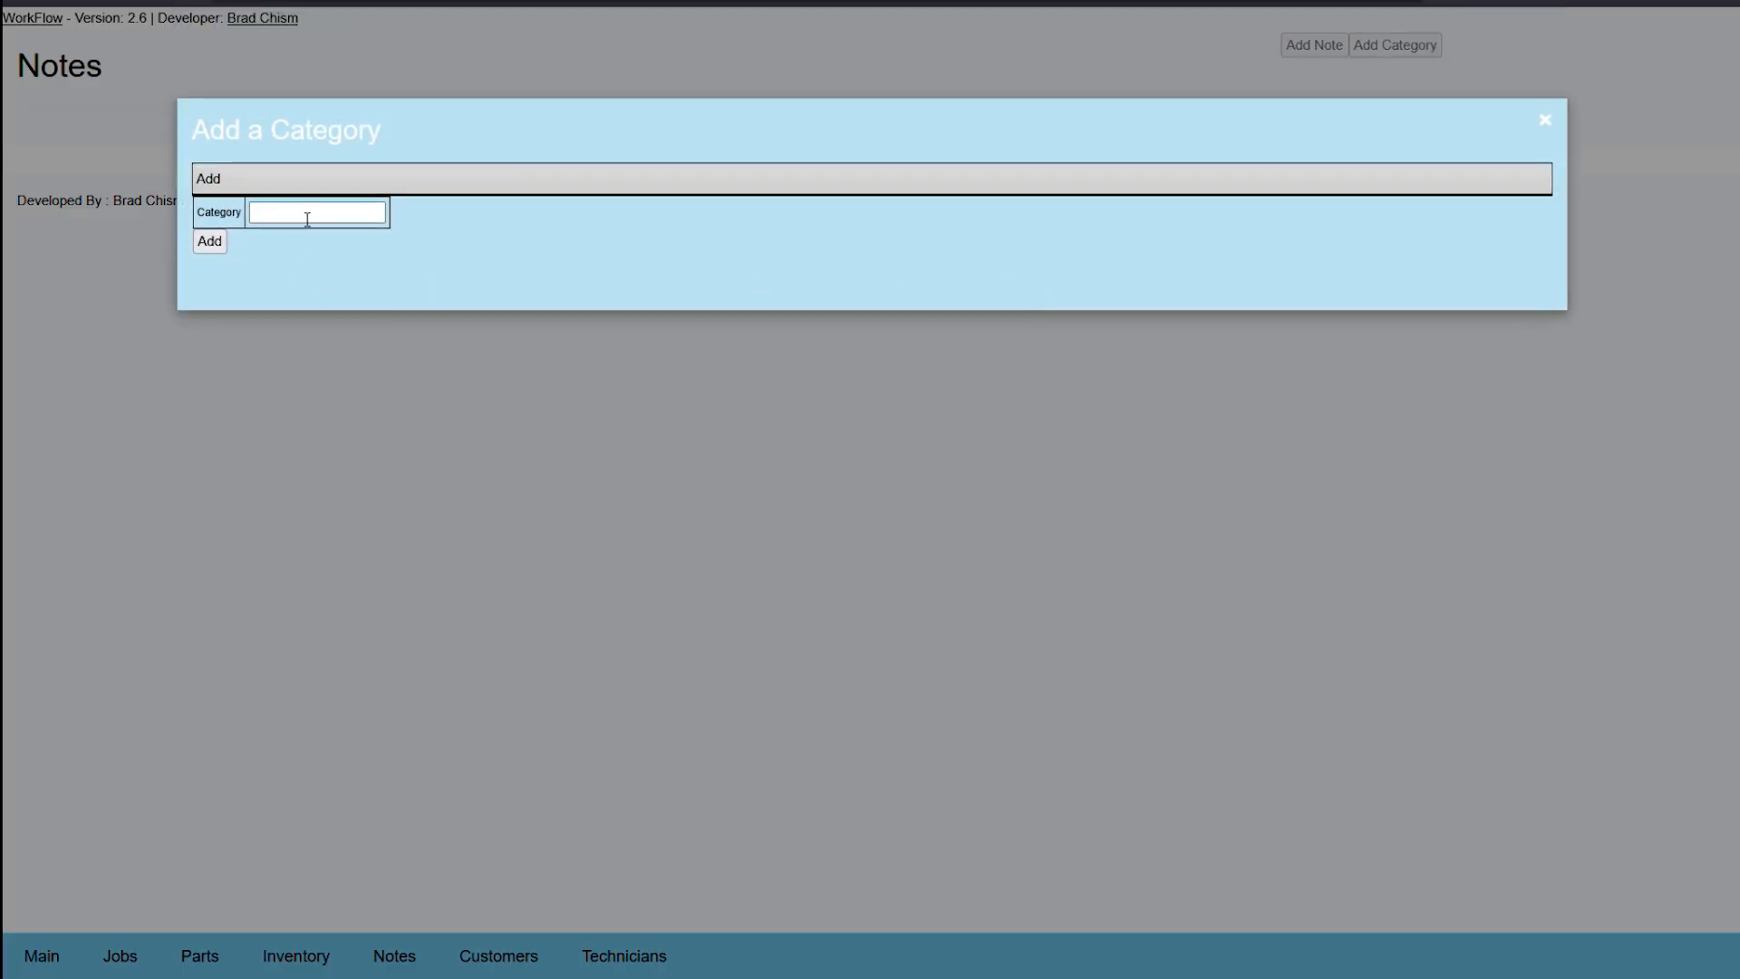
{"action": "type", "text": "Demo"}
{"action": "left_click", "coordinate": [210, 246]}
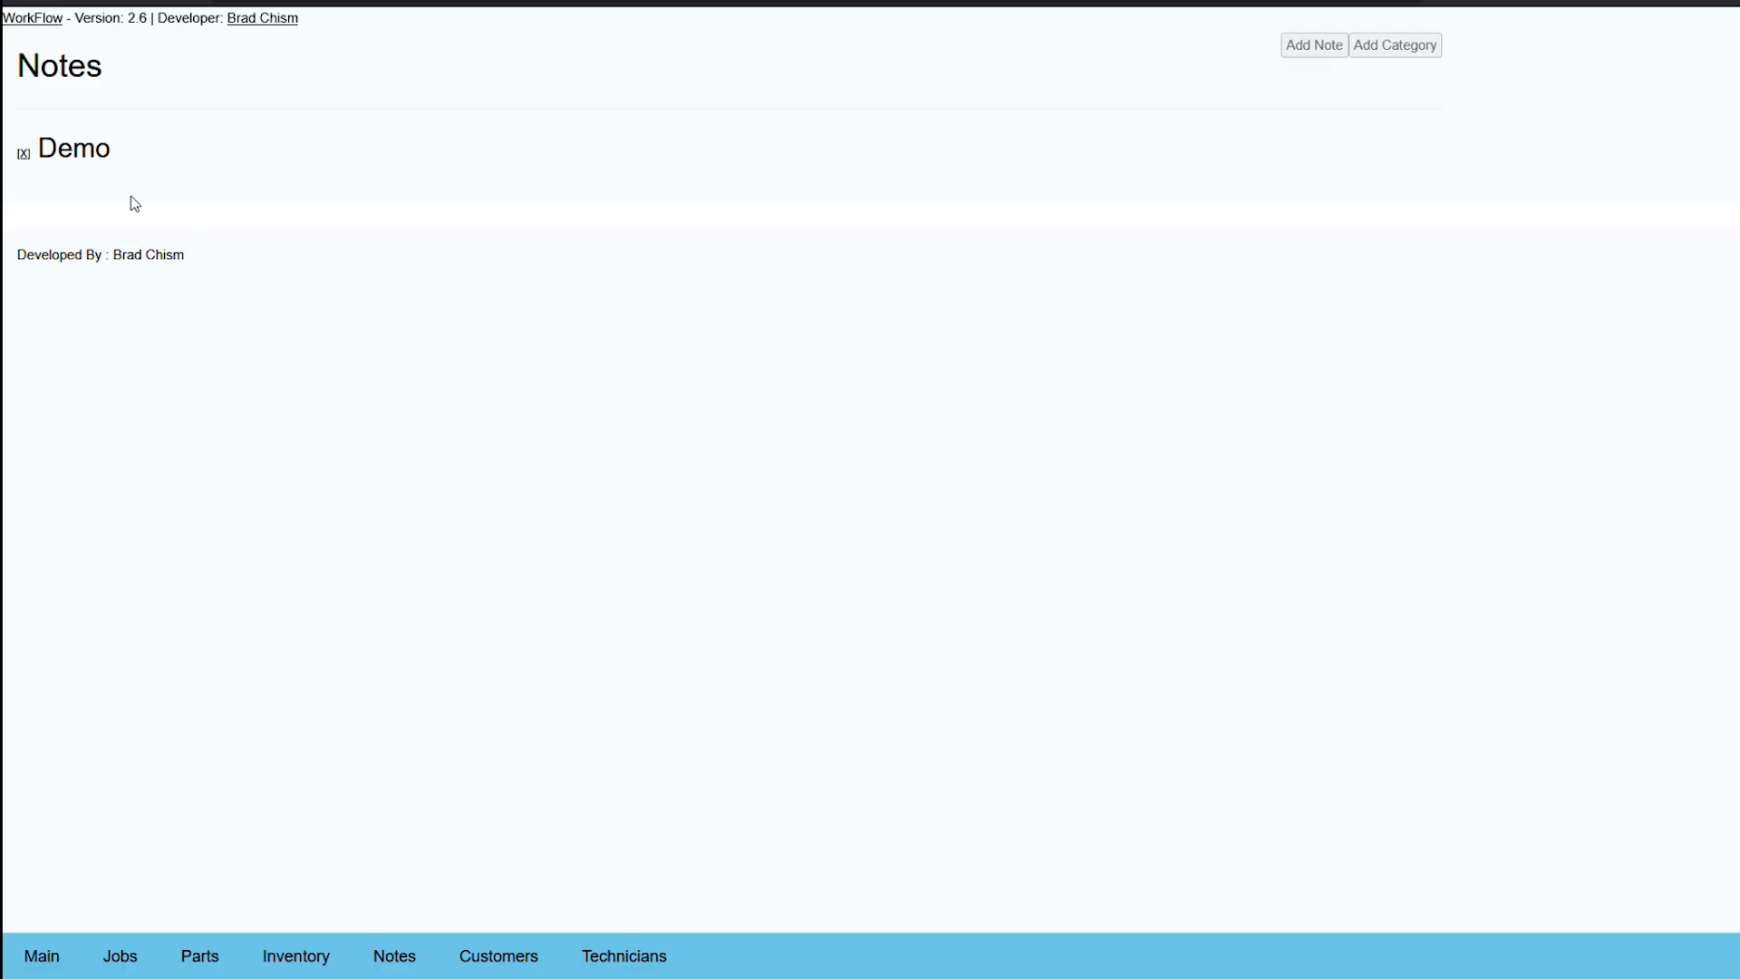
Add a second note category named Car Repairs
{"action": "left_click", "coordinate": [1369, 53]}
{"action": "left_click", "coordinate": [338, 216]}
{"action": "type", "text": "Car Repairs"}
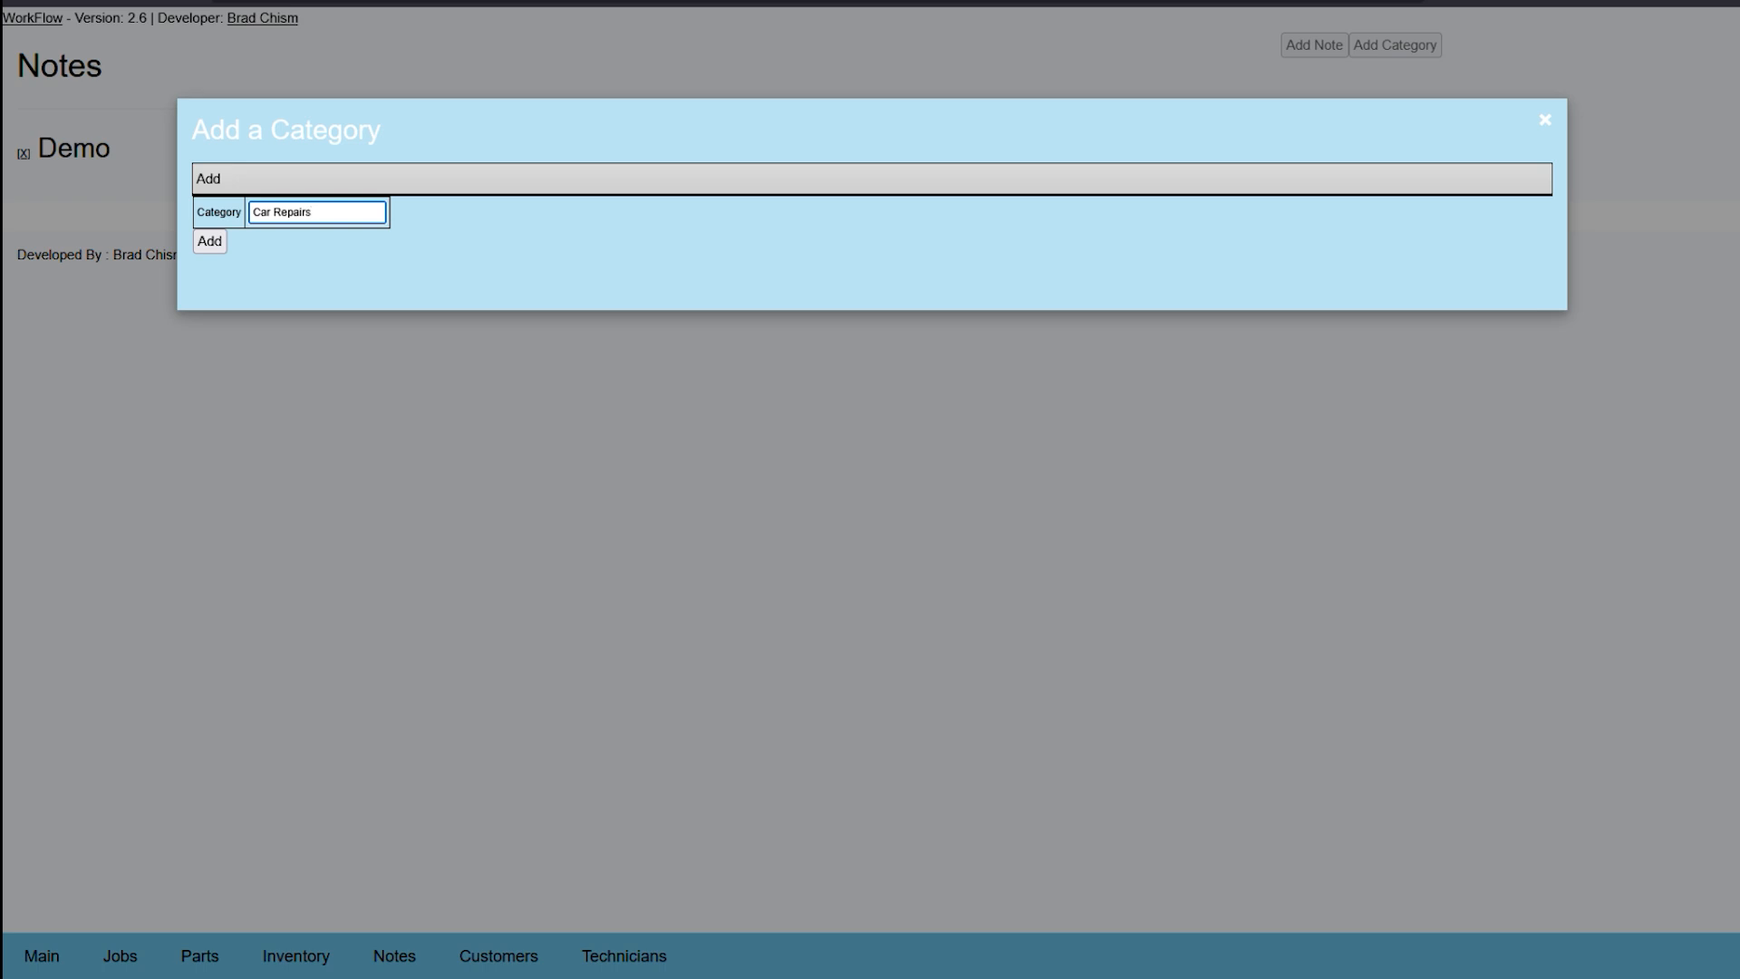
{"action": "left_click", "coordinate": [207, 244]}
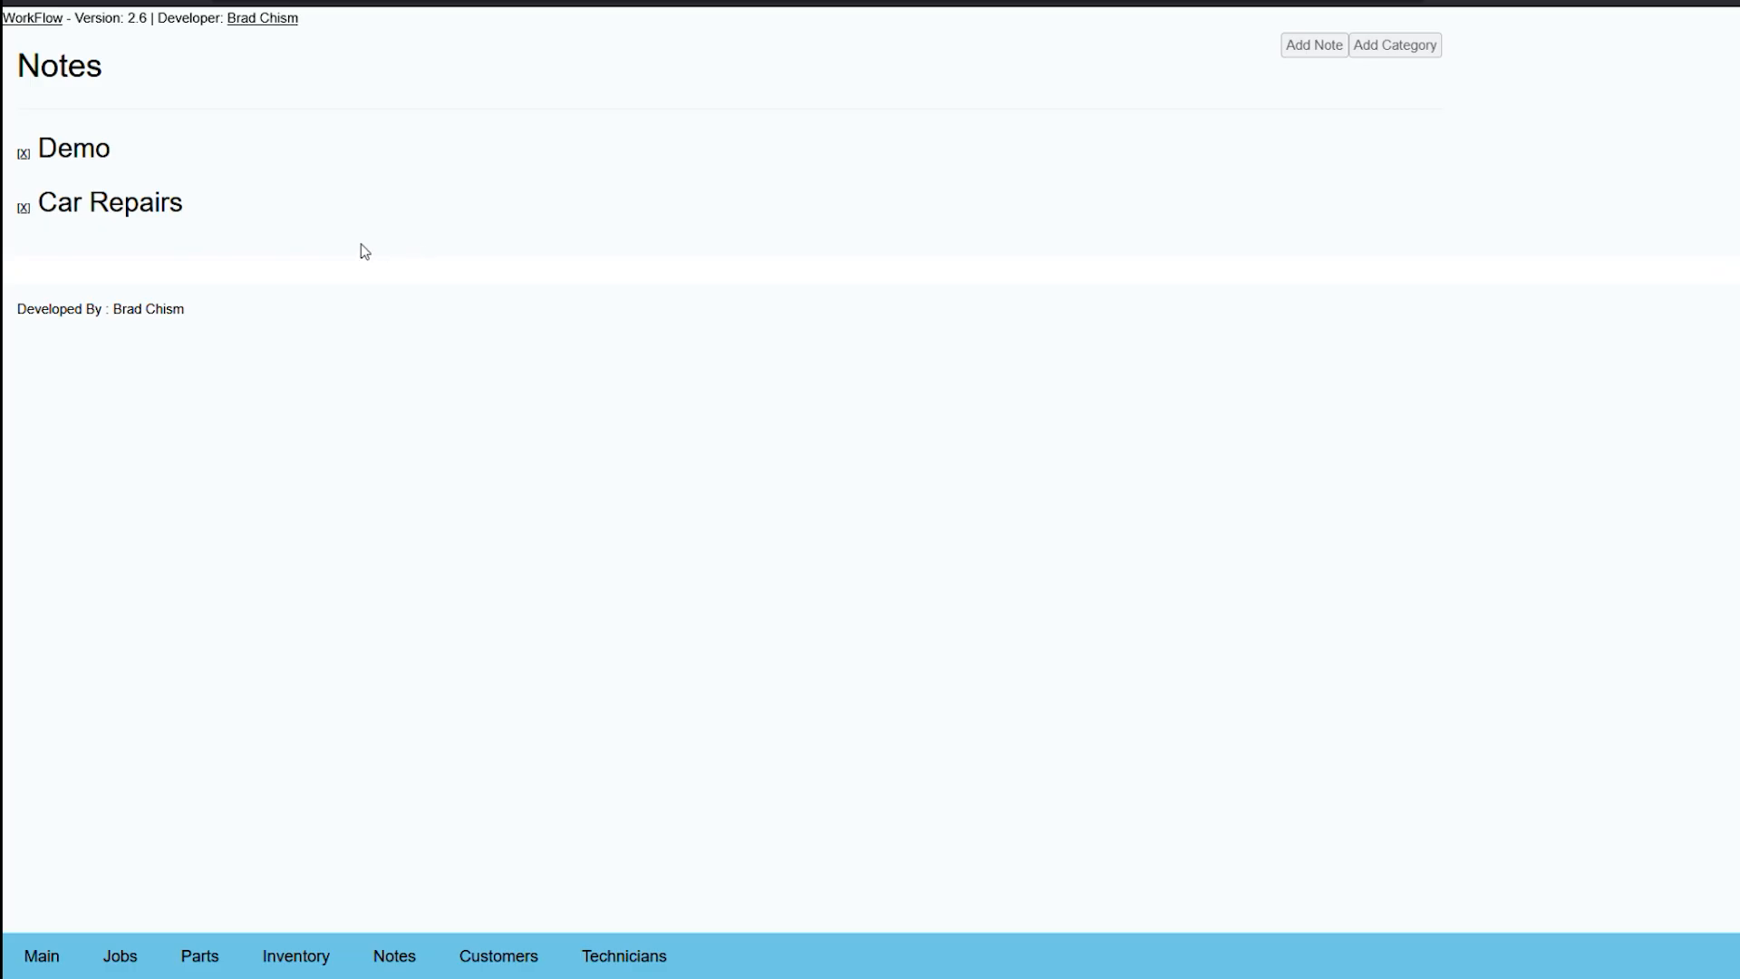
Add the note "This is a demo note" filed under the Demo category
{"action": "left_click", "coordinate": [1314, 45]}
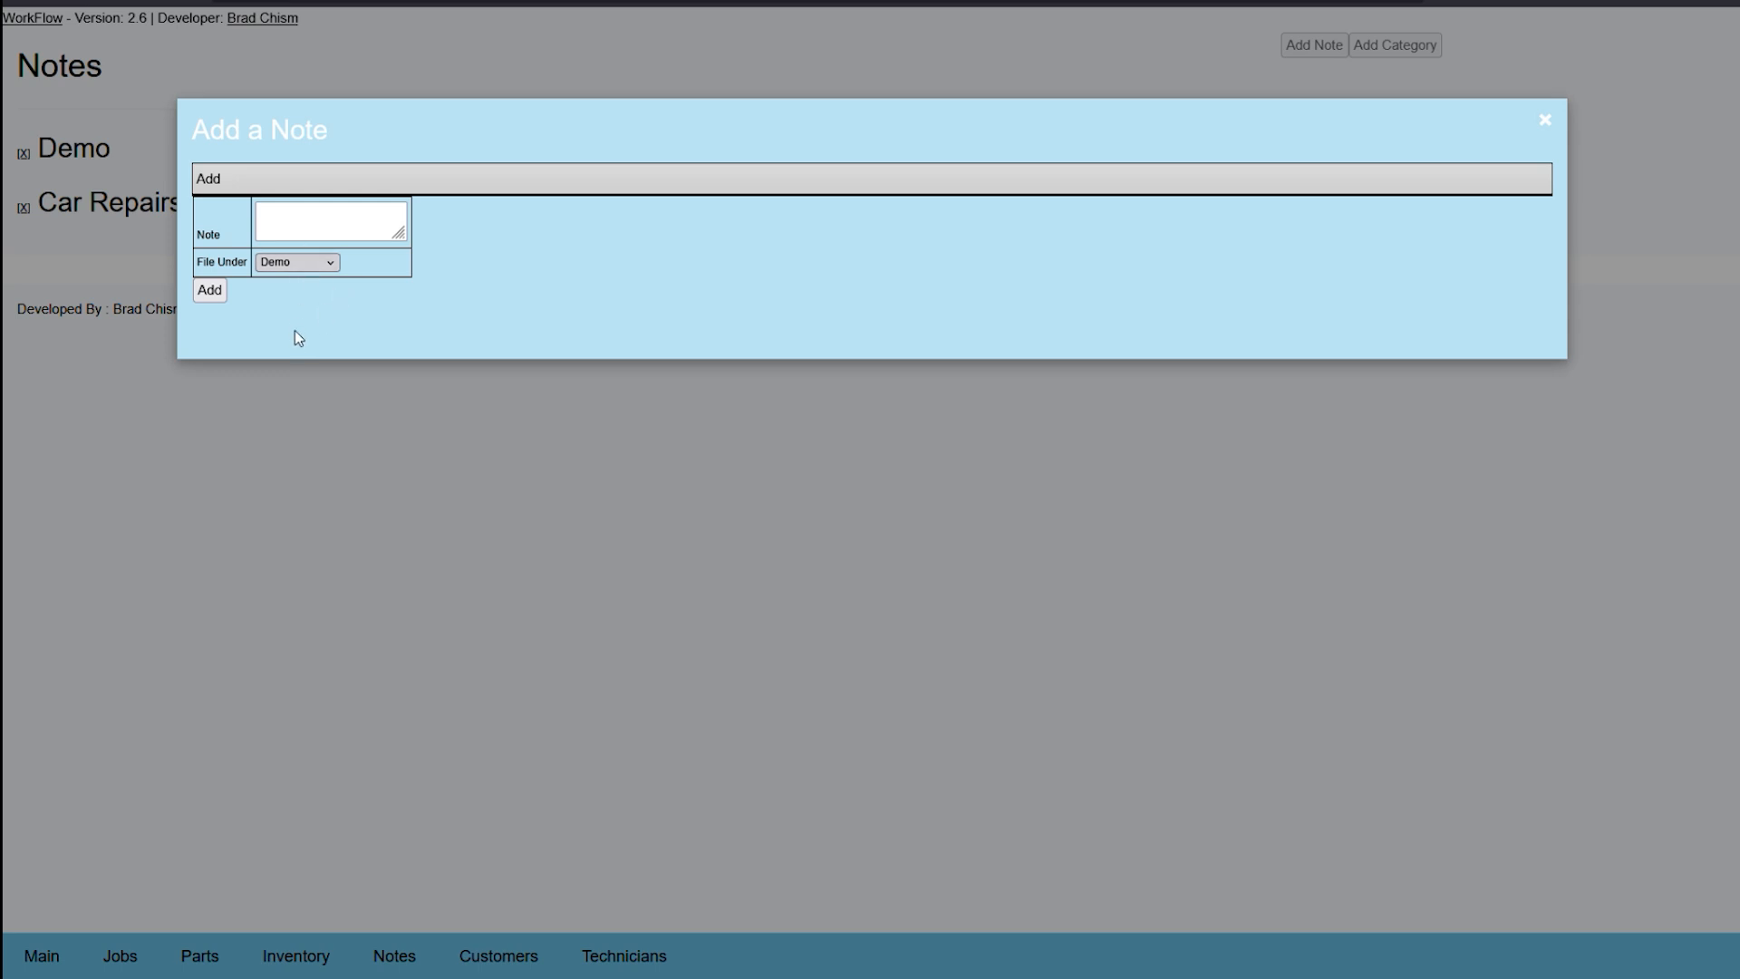
{"action": "left_click", "coordinate": [314, 231]}
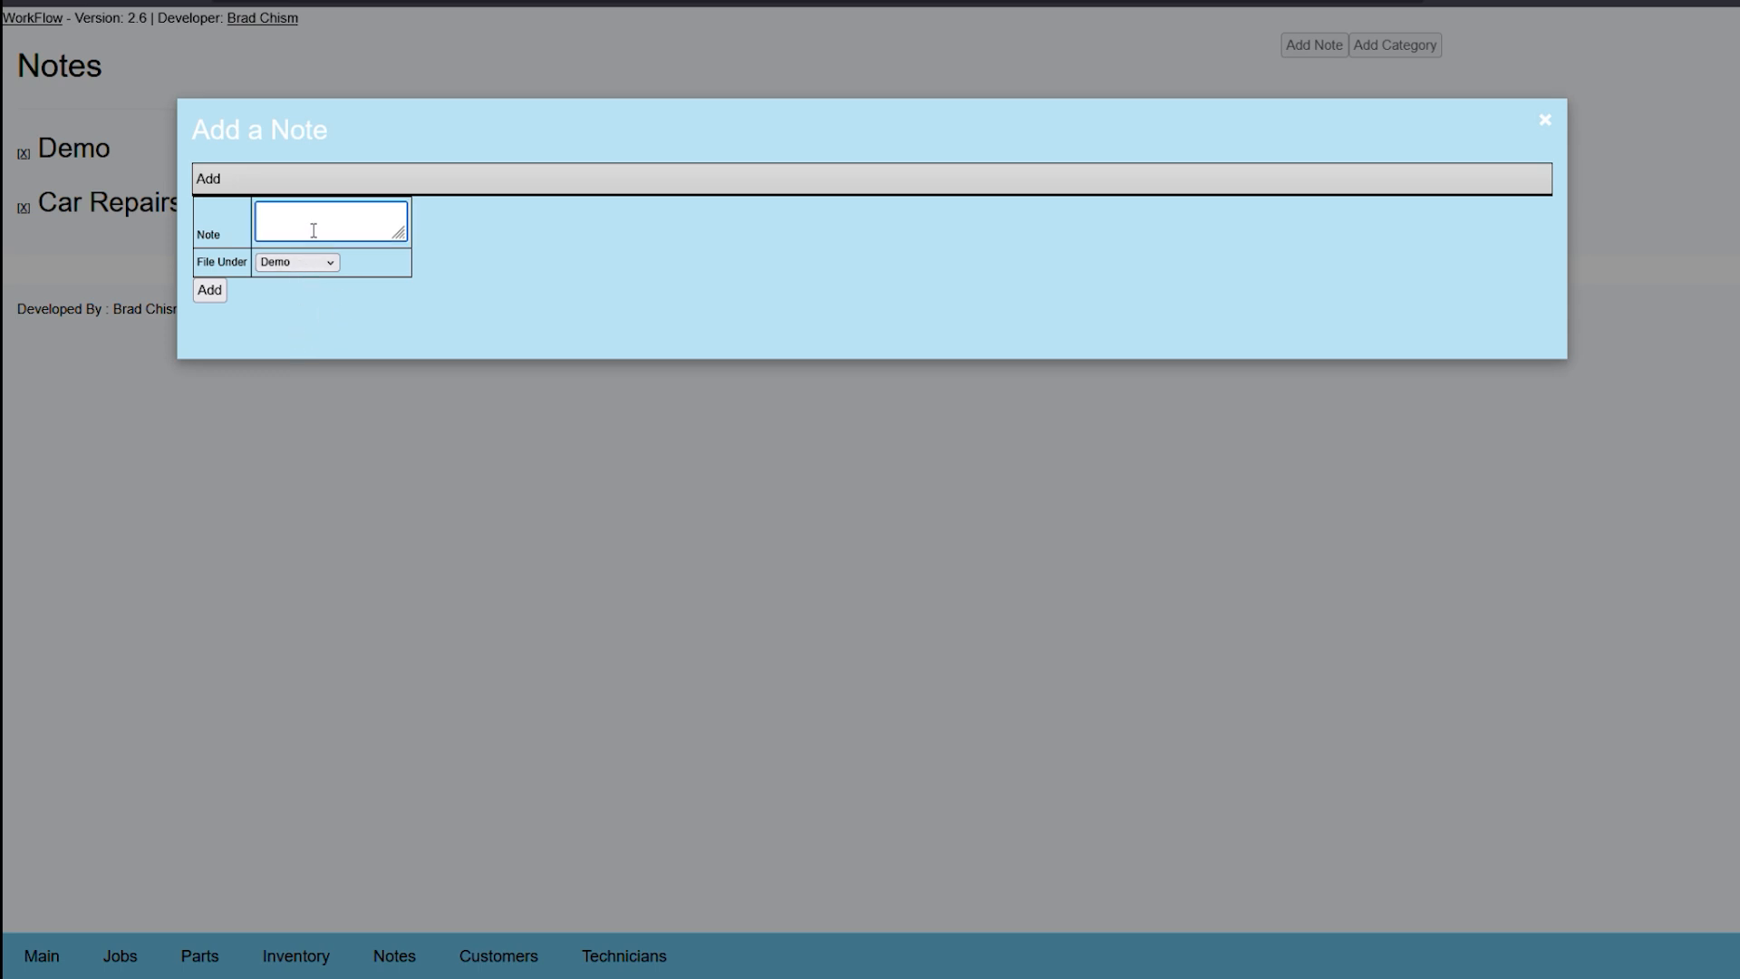
{"action": "type", "text": "This is a demo note"}
{"action": "left_click", "coordinate": [214, 291]}
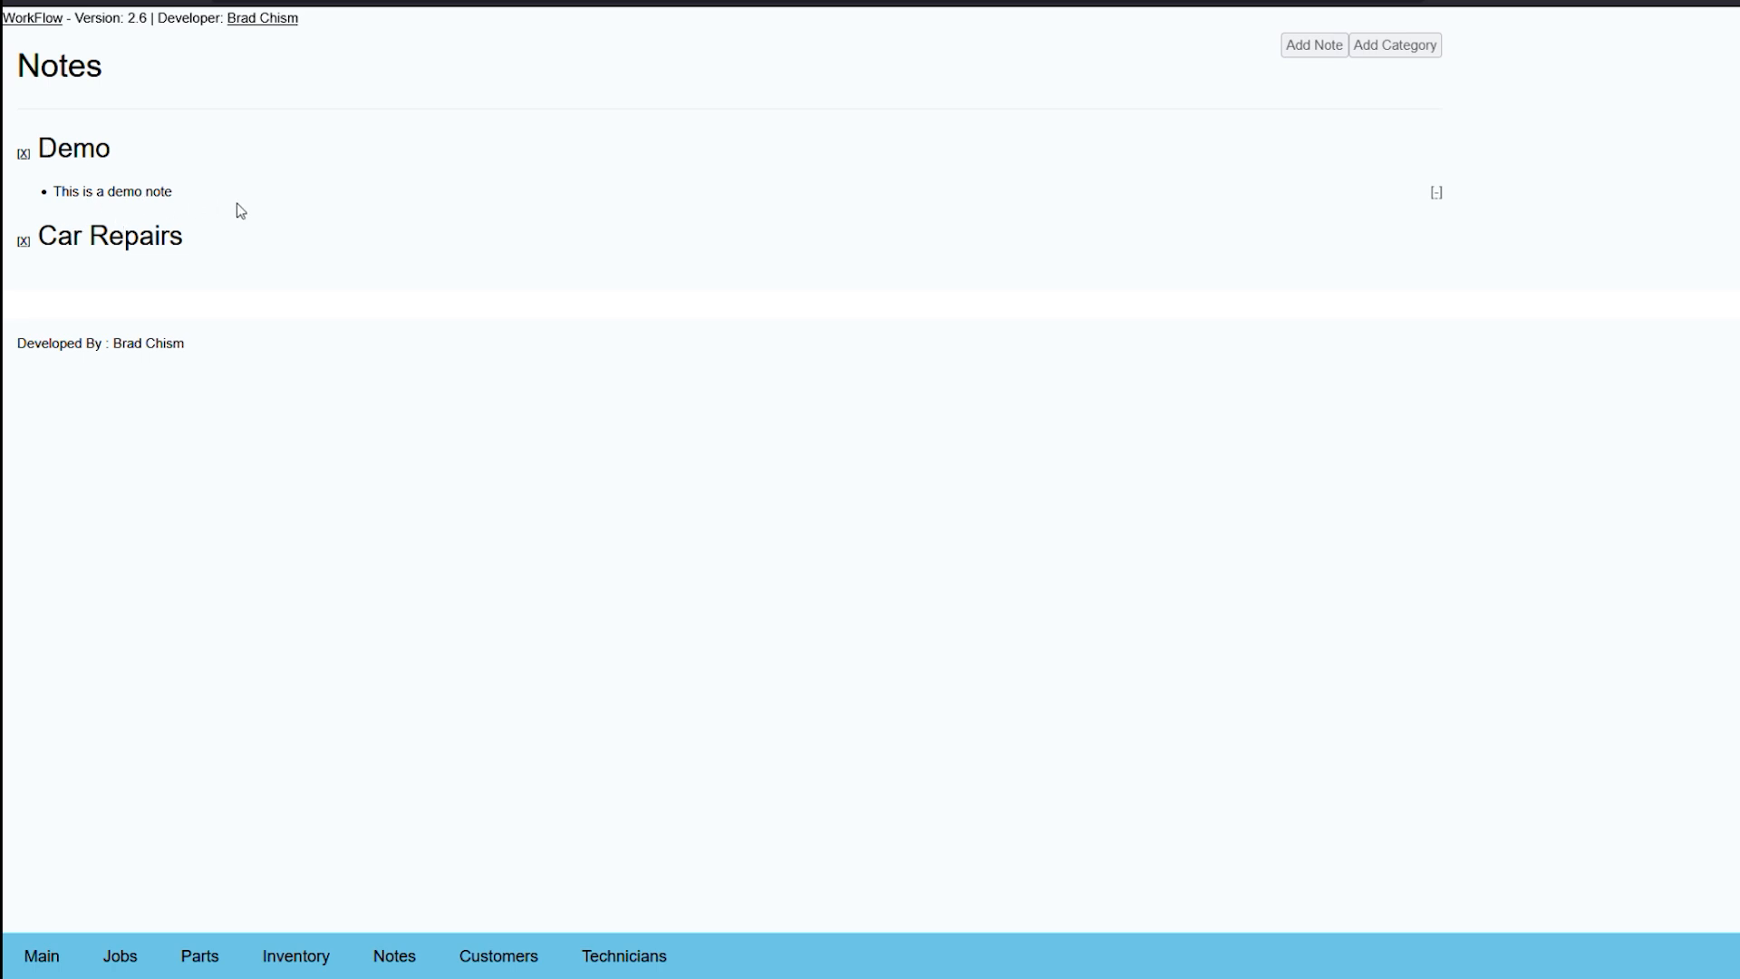
Add the note "Possible oil change on vehicle number 2" filed under the Car Repairs category
{"action": "left_click", "coordinate": [1333, 54]}
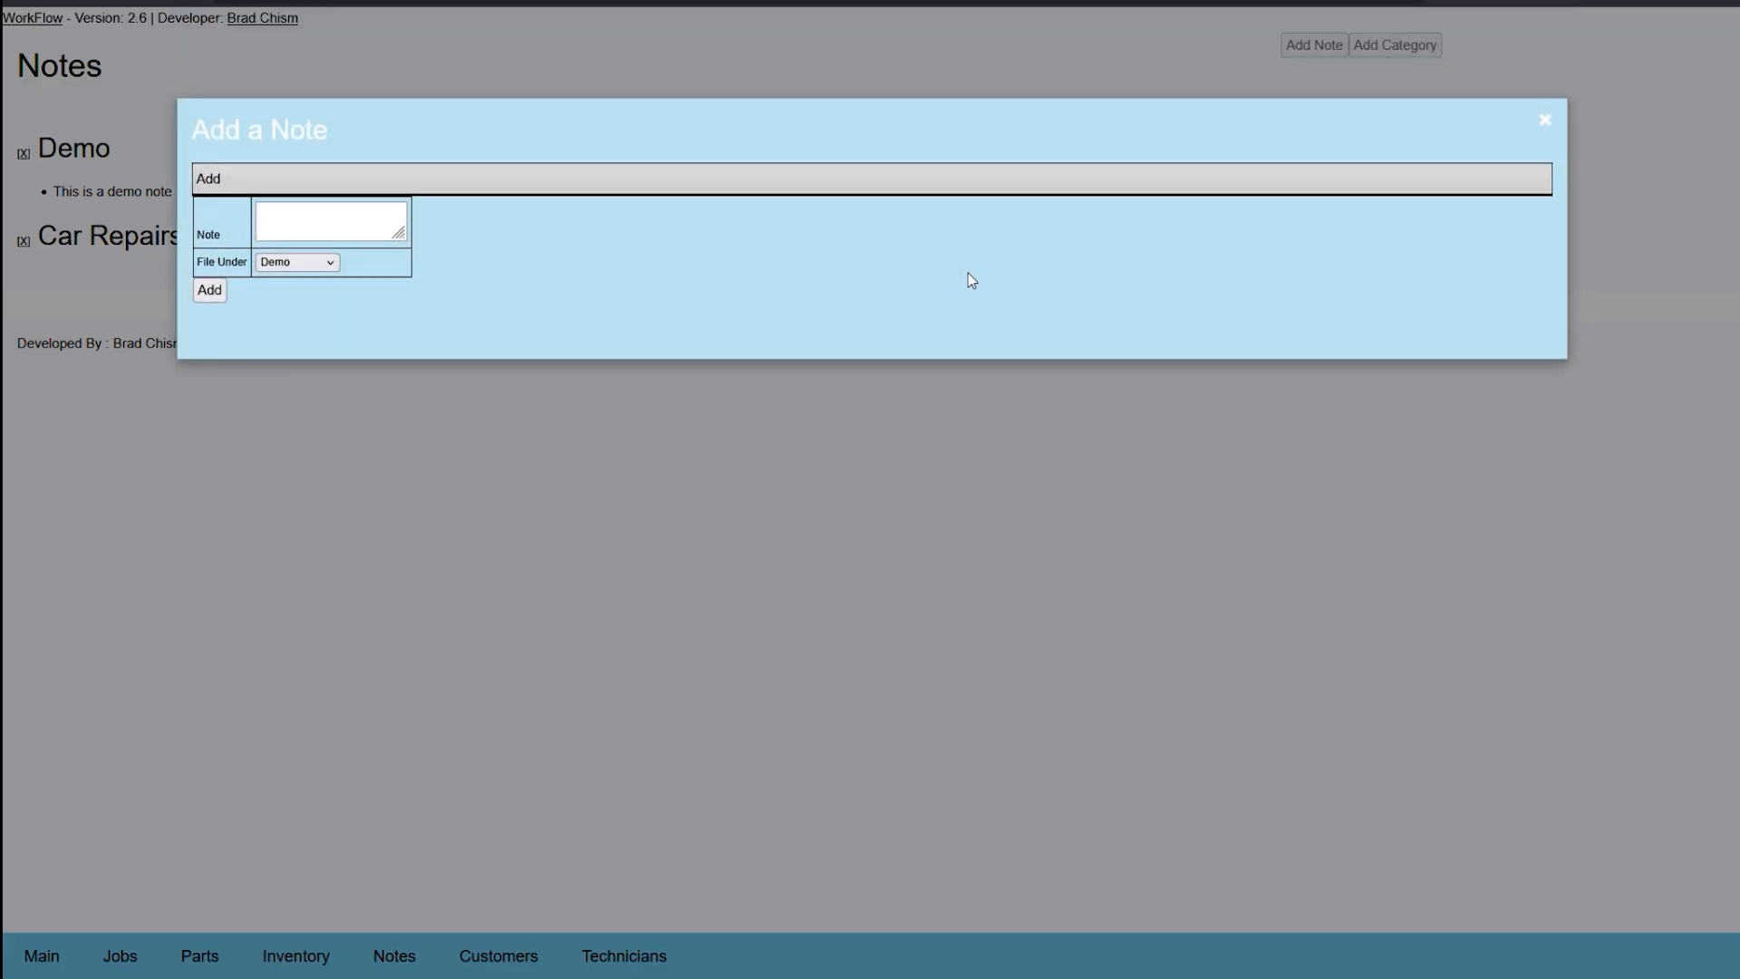
{"action": "left_click", "coordinate": [311, 263]}
{"action": "left_click", "coordinate": [307, 302]}
{"action": "left_click", "coordinate": [312, 236]}
{"action": "type", "text": "Possible oui"}
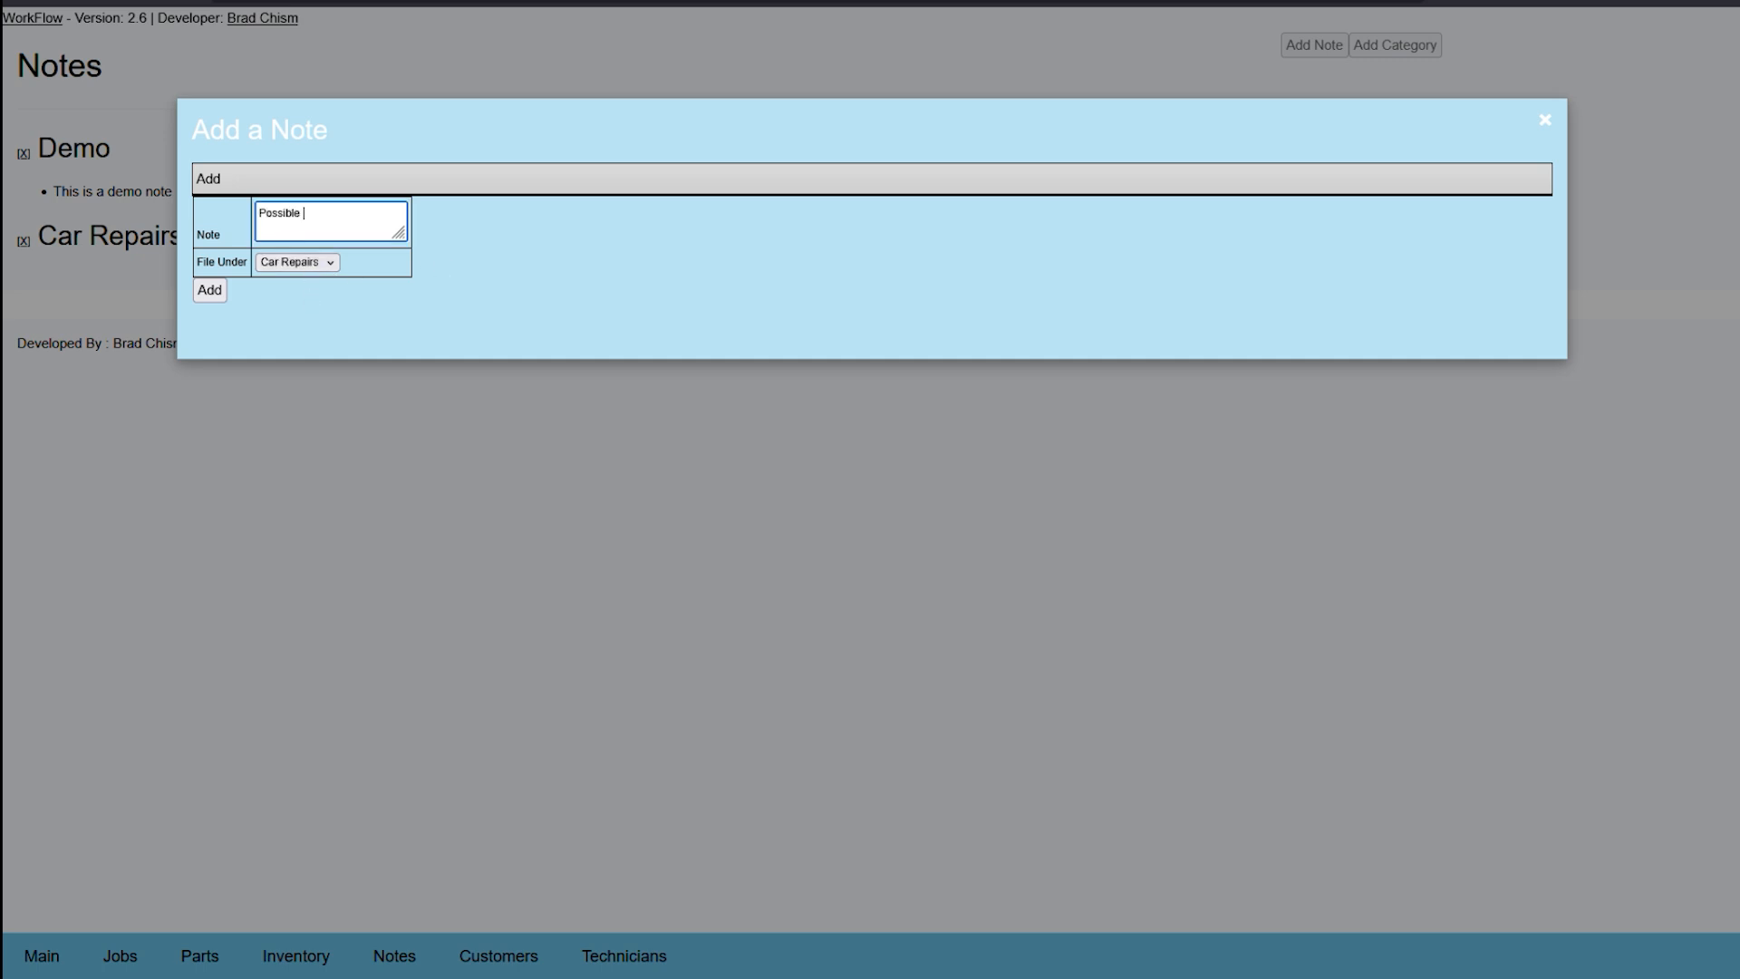
{"action": "key", "text": "BackSpace"}
{"action": "key", "text": "BackSpace"}
{"action": "type", "text": "il change on vehicle number 2"}
{"action": "left_click", "coordinate": [209, 290]}
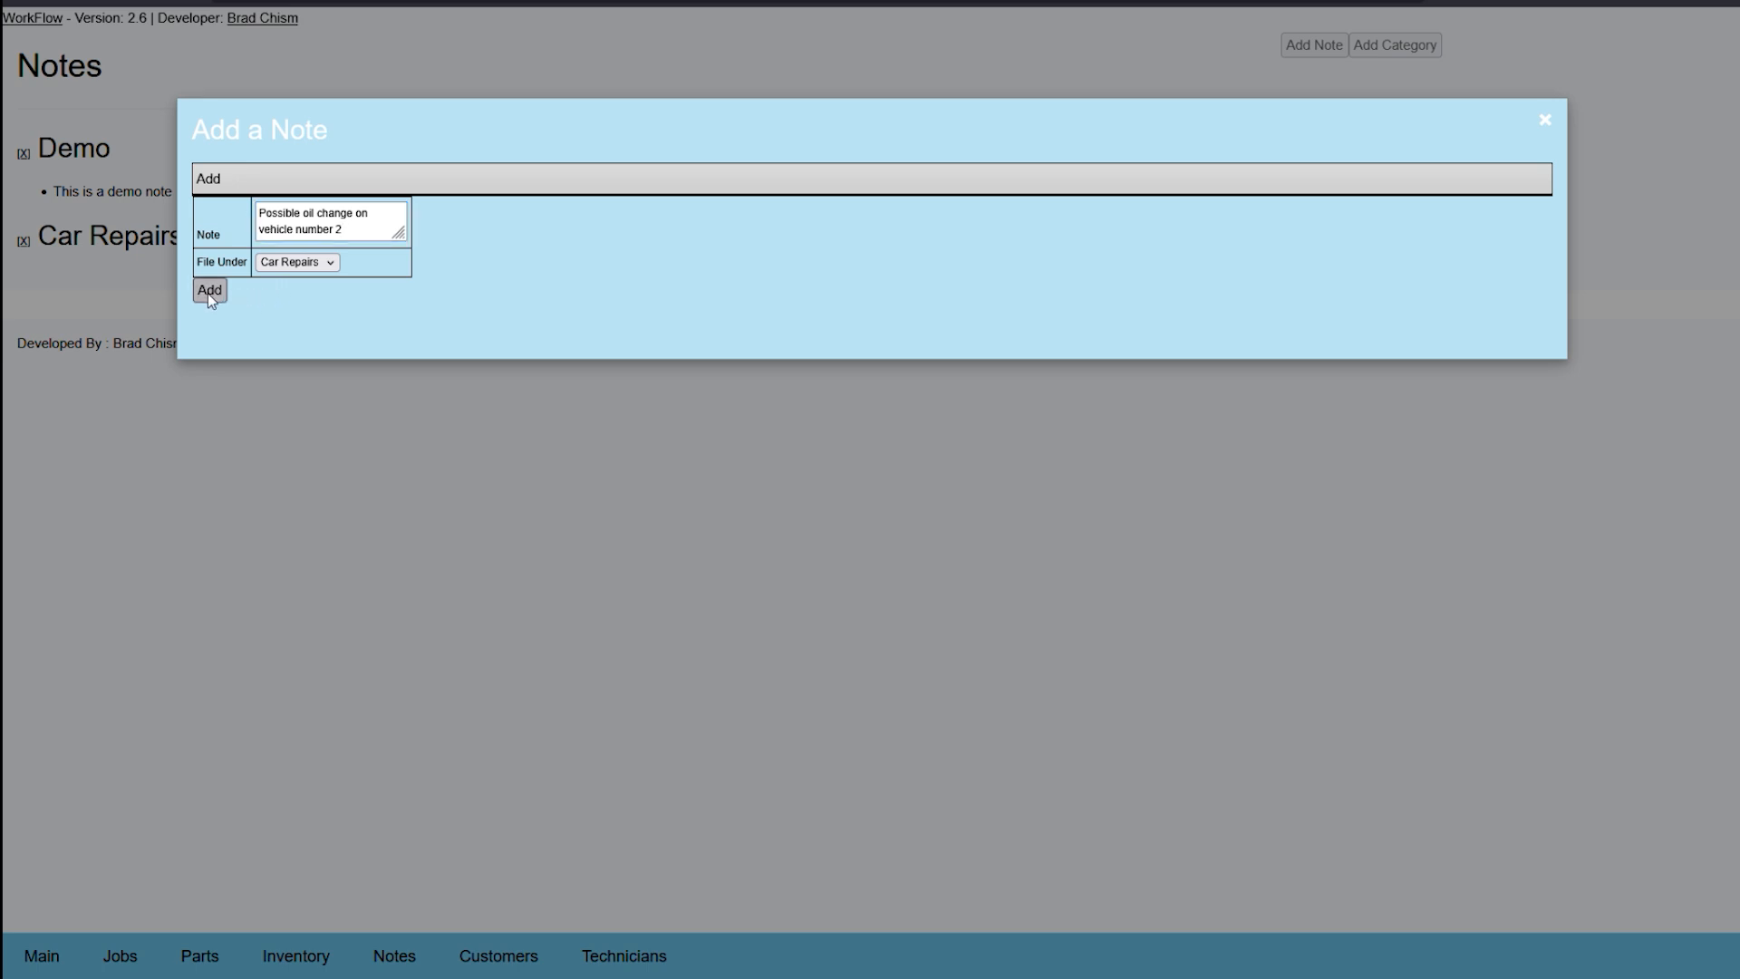